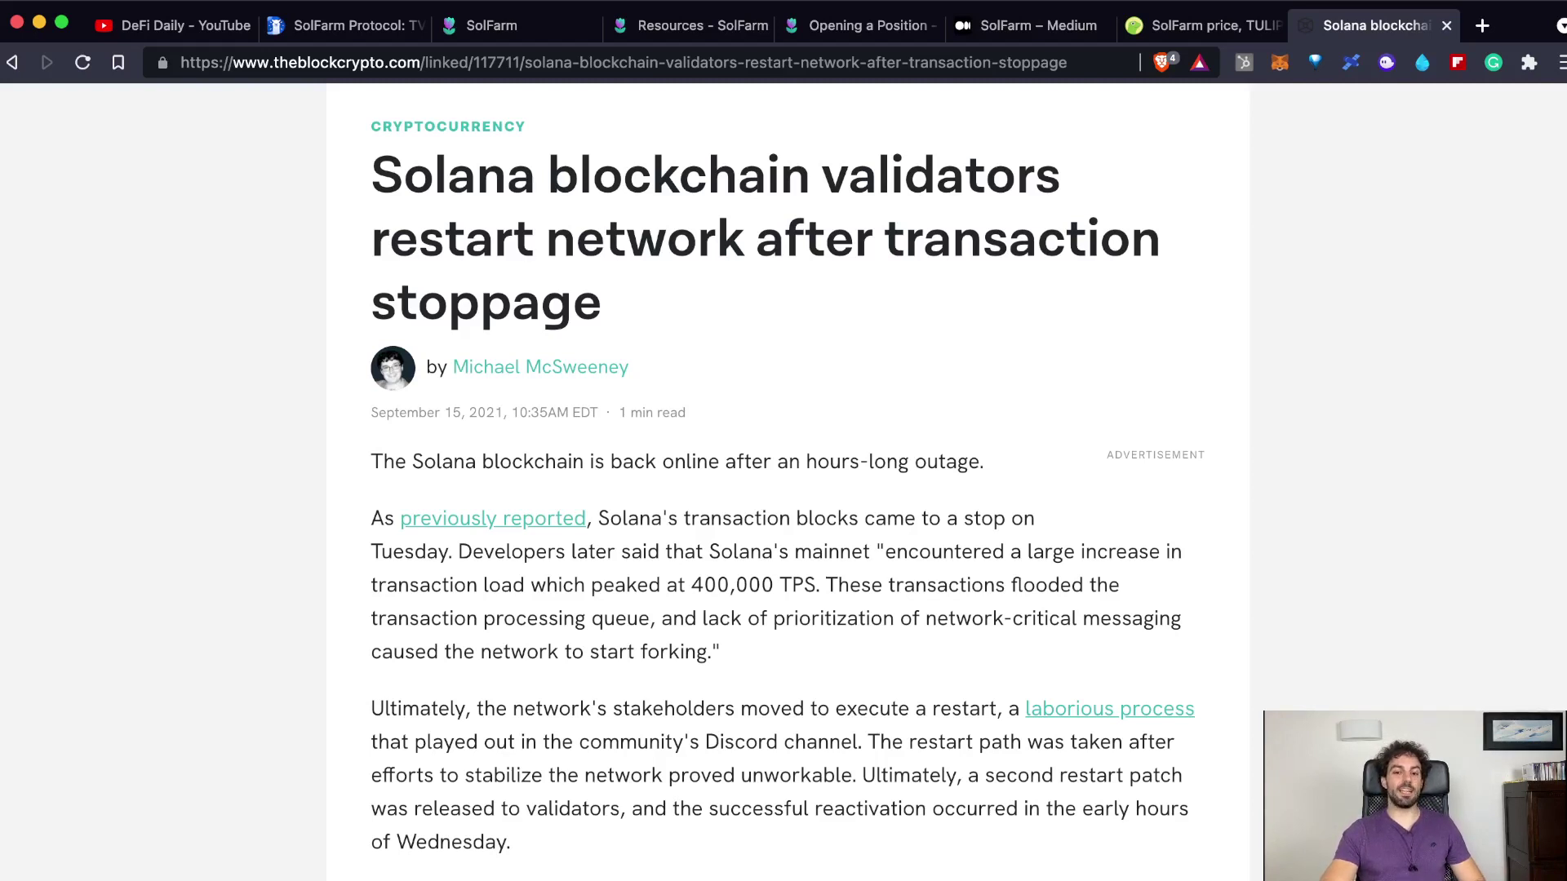
Step: Review the 90-day SolFarm (TULIP) price chart on CoinGecko
key("ctrl+shift+Tab")
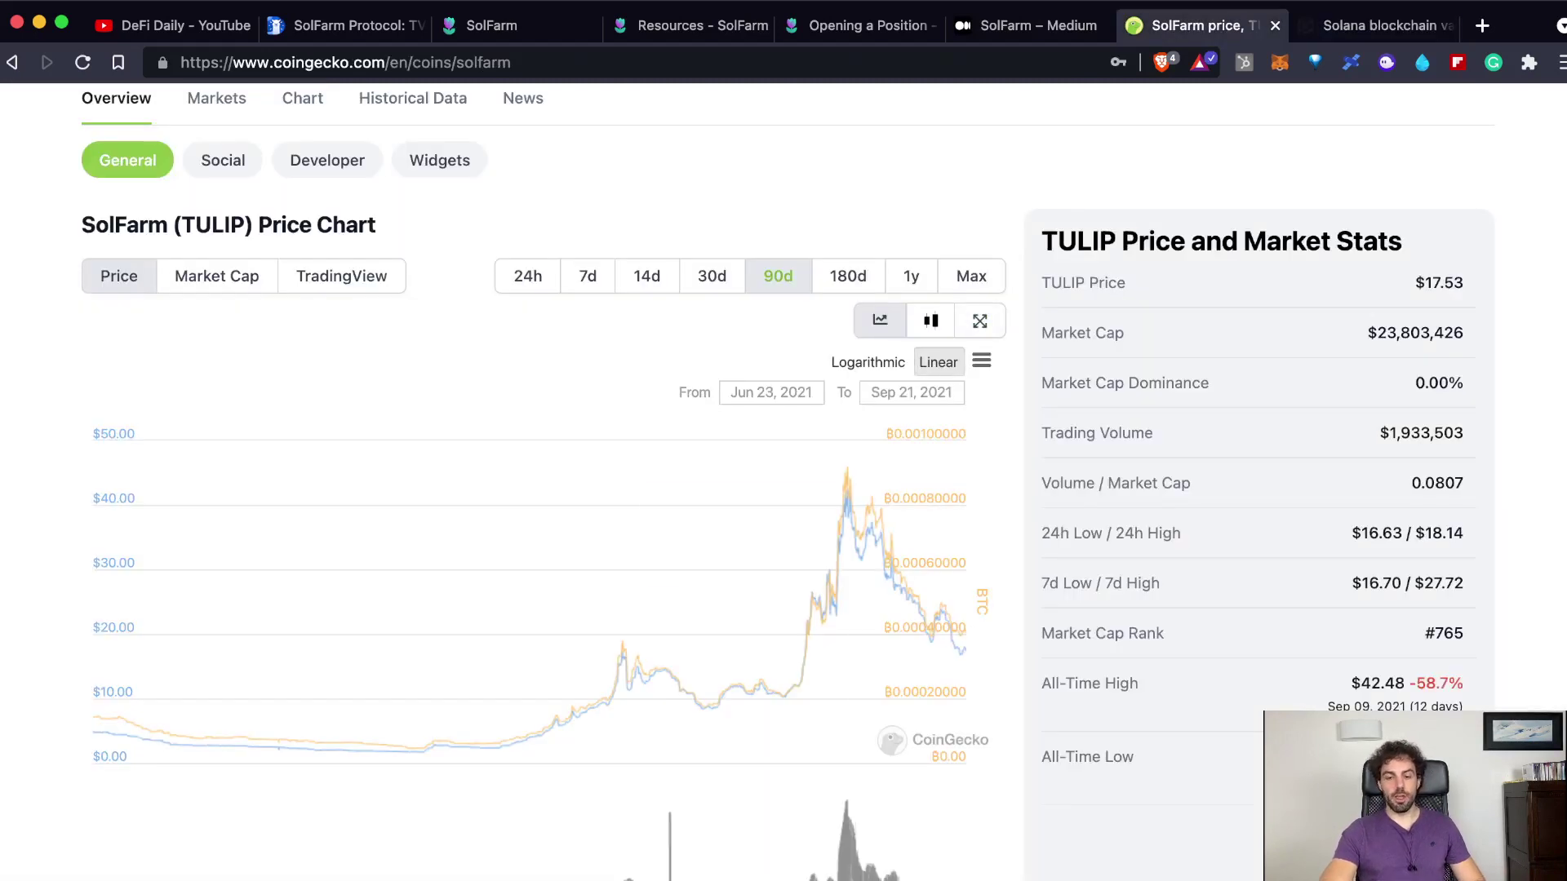
mouse_move(849, 490)
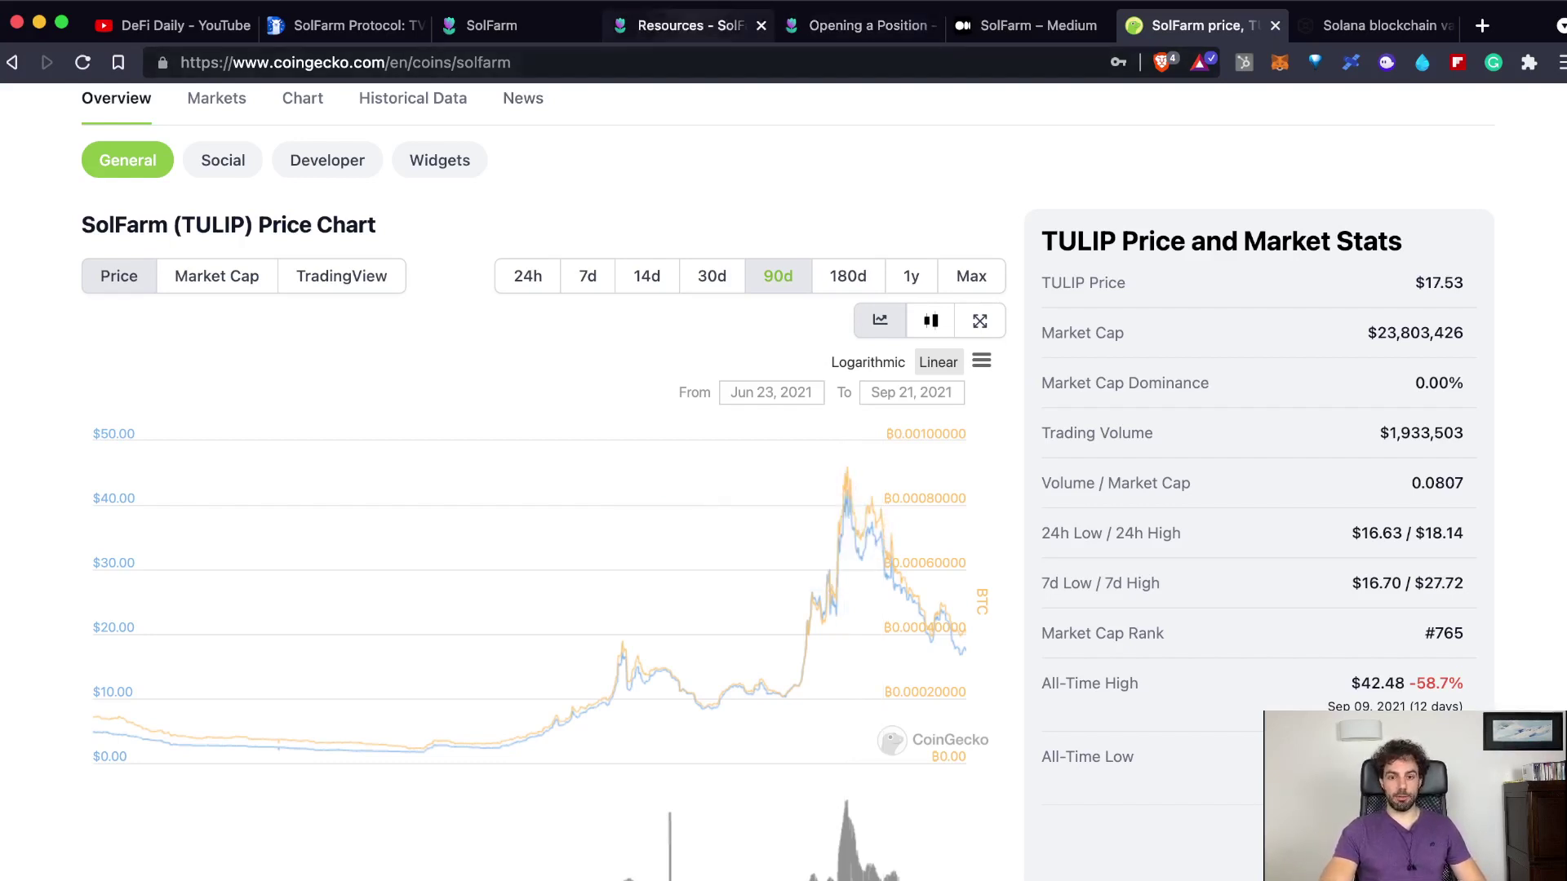
Step: Go back to the SolFarm site and open its Vaults page
left_click(498, 25)
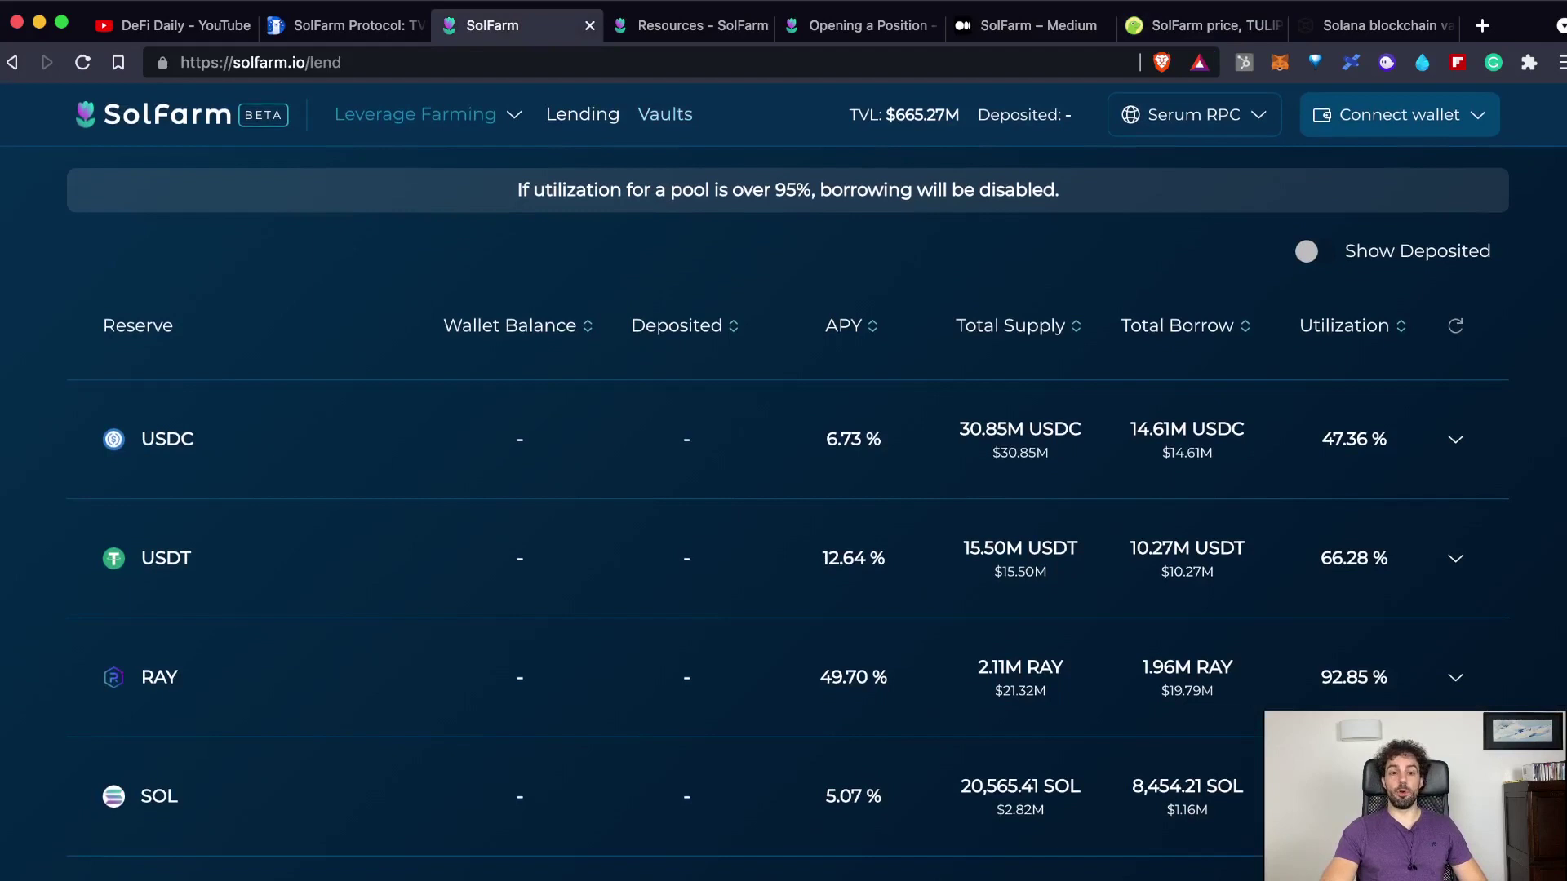
left_click(665, 114)
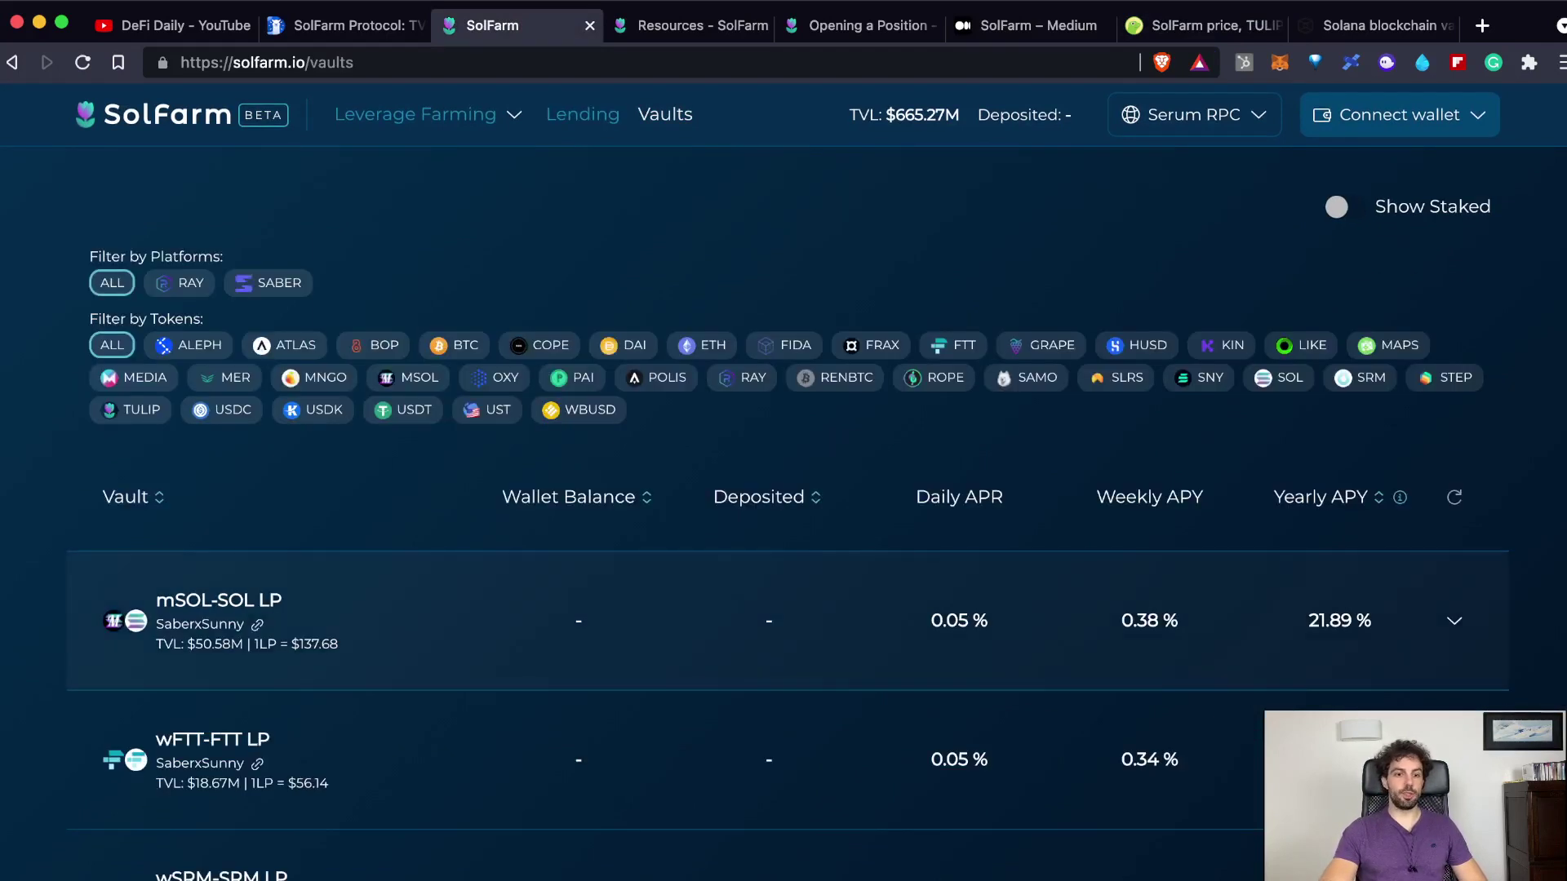
scroll(783, 489, "down", 1)
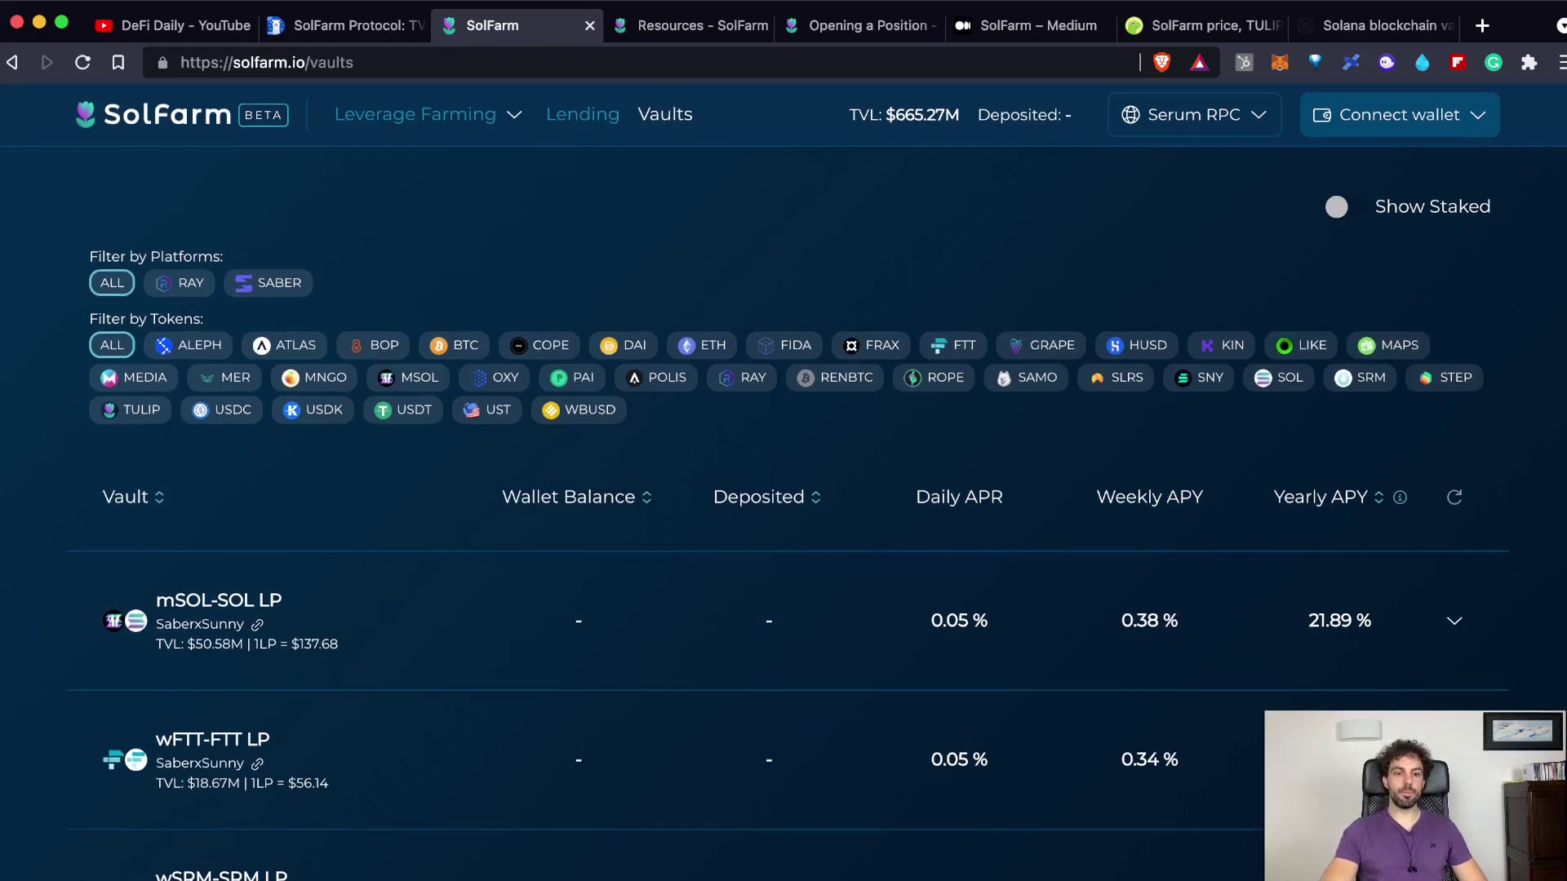
Step: Filter the vaults by the RAY platform, switch the filter to SABER only, and restore it to all platforms
left_click(179, 283)
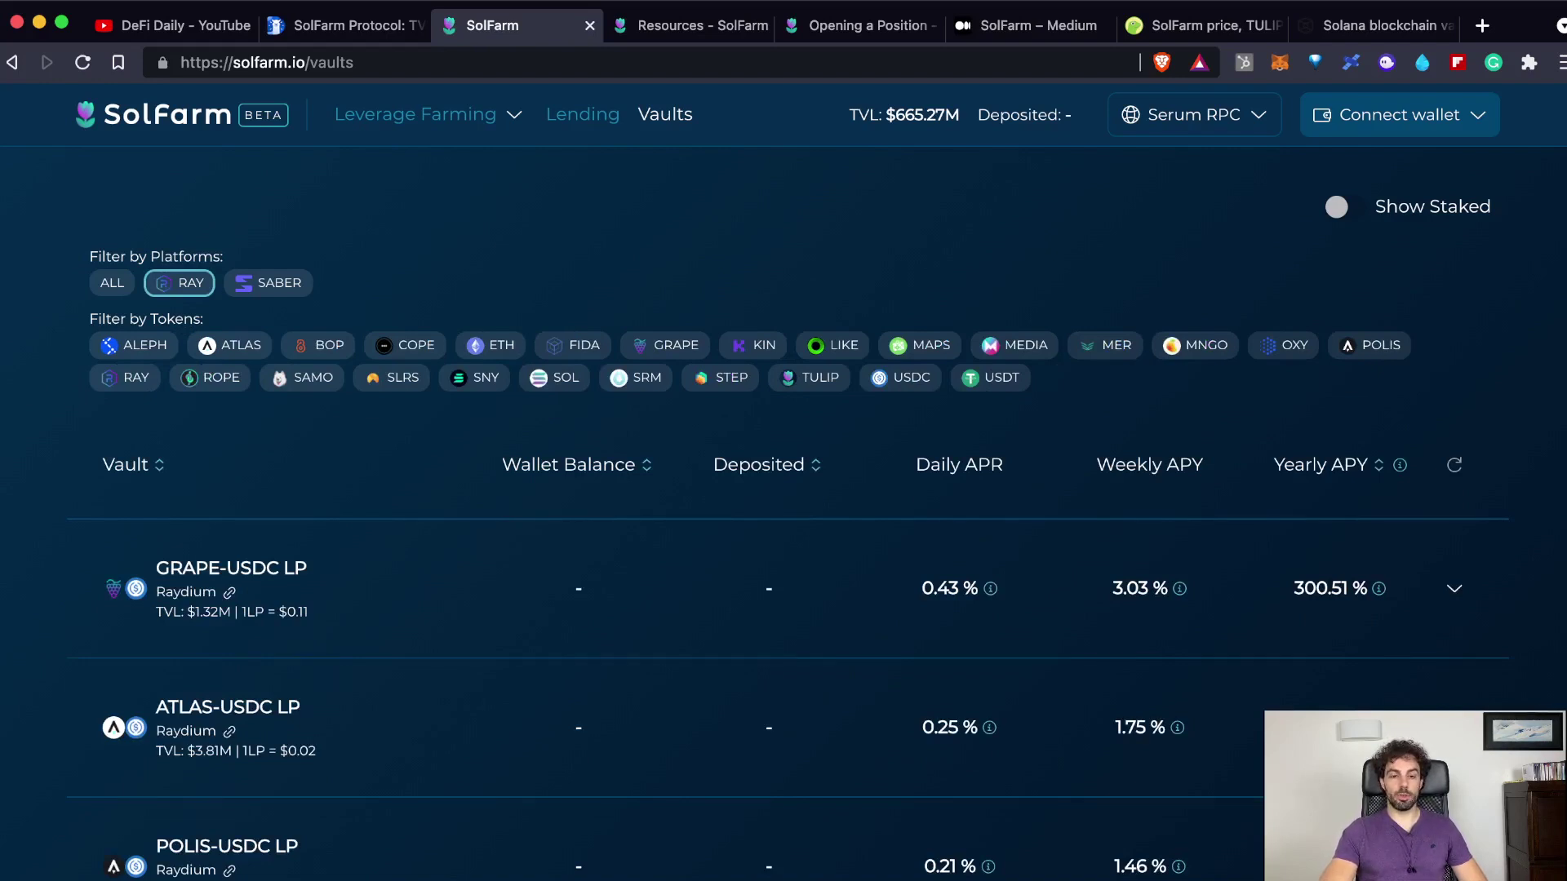
left_click(268, 282)
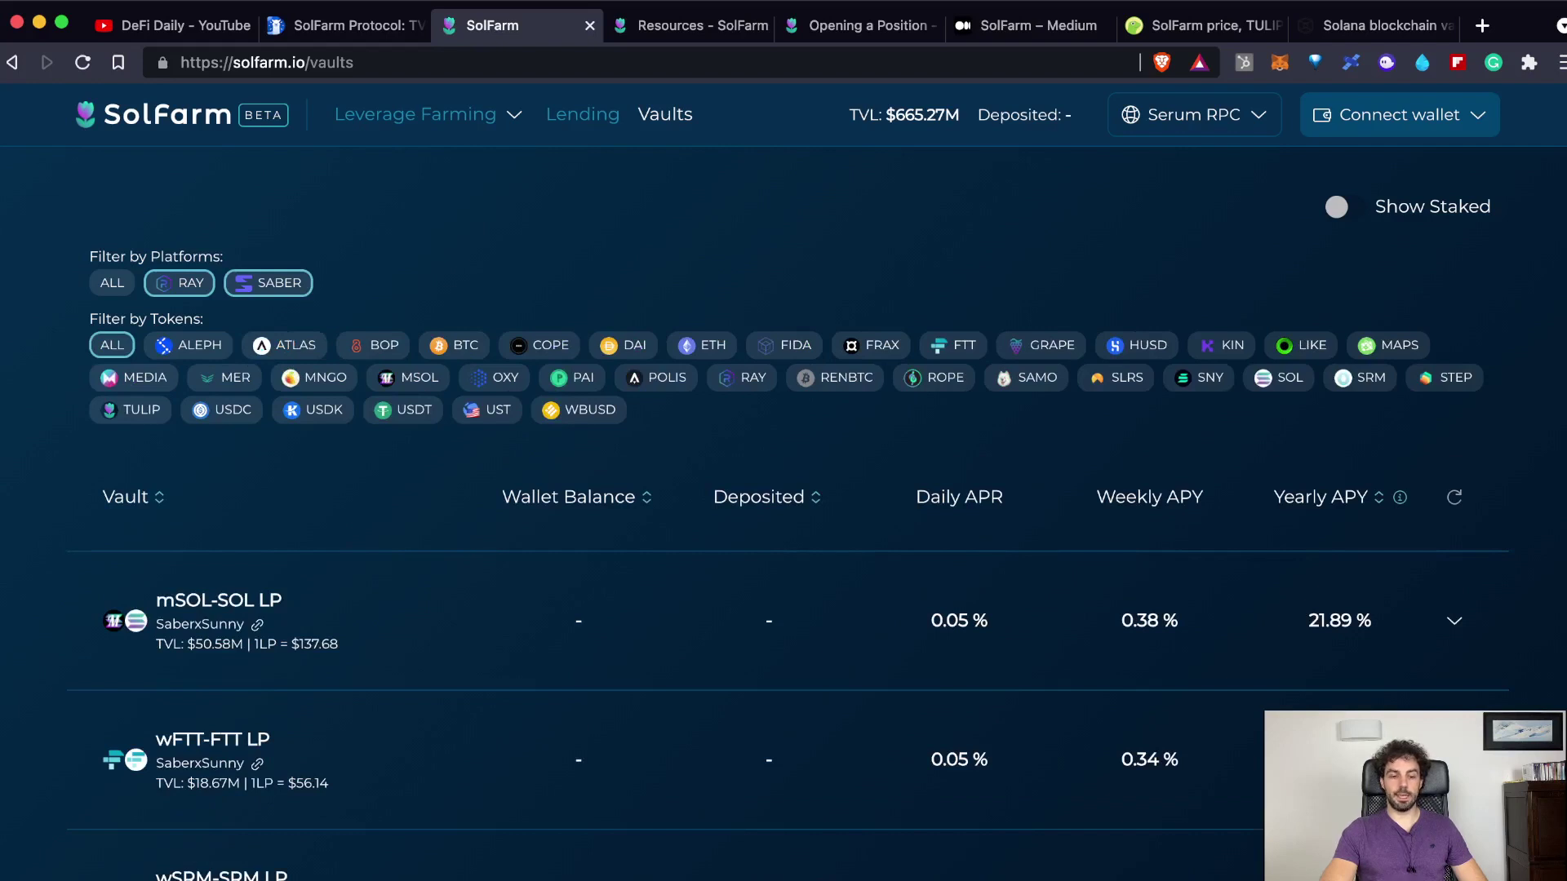
left_click(179, 282)
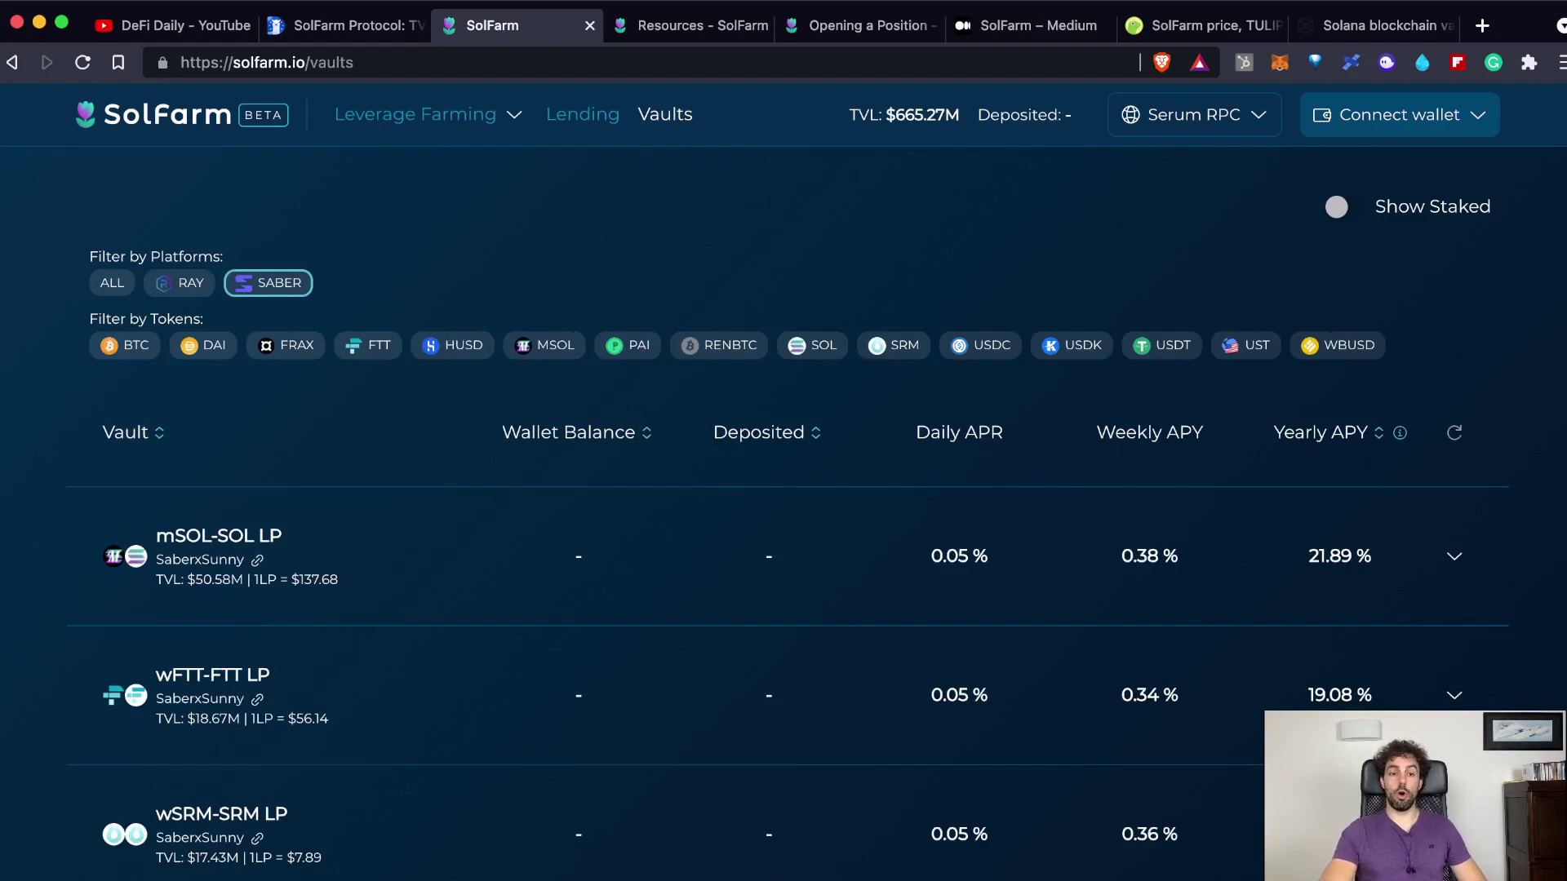
left_click(112, 283)
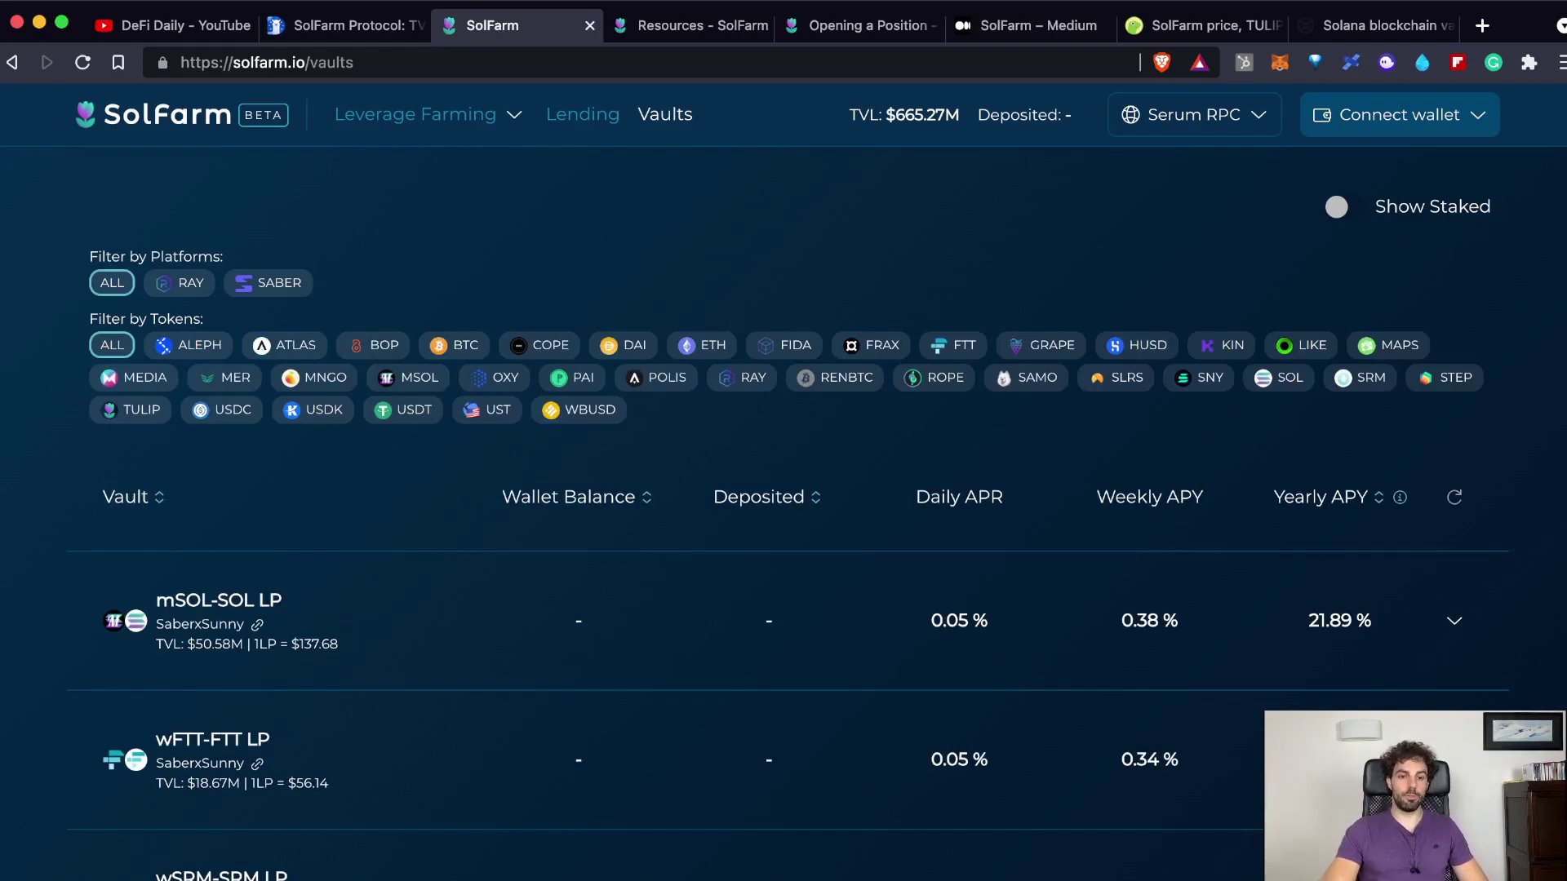
Step: Expand the mSOL-SOL LP vault to show its fees and deposit form, and connect the wallet
scroll(783, 489, "down", 3)
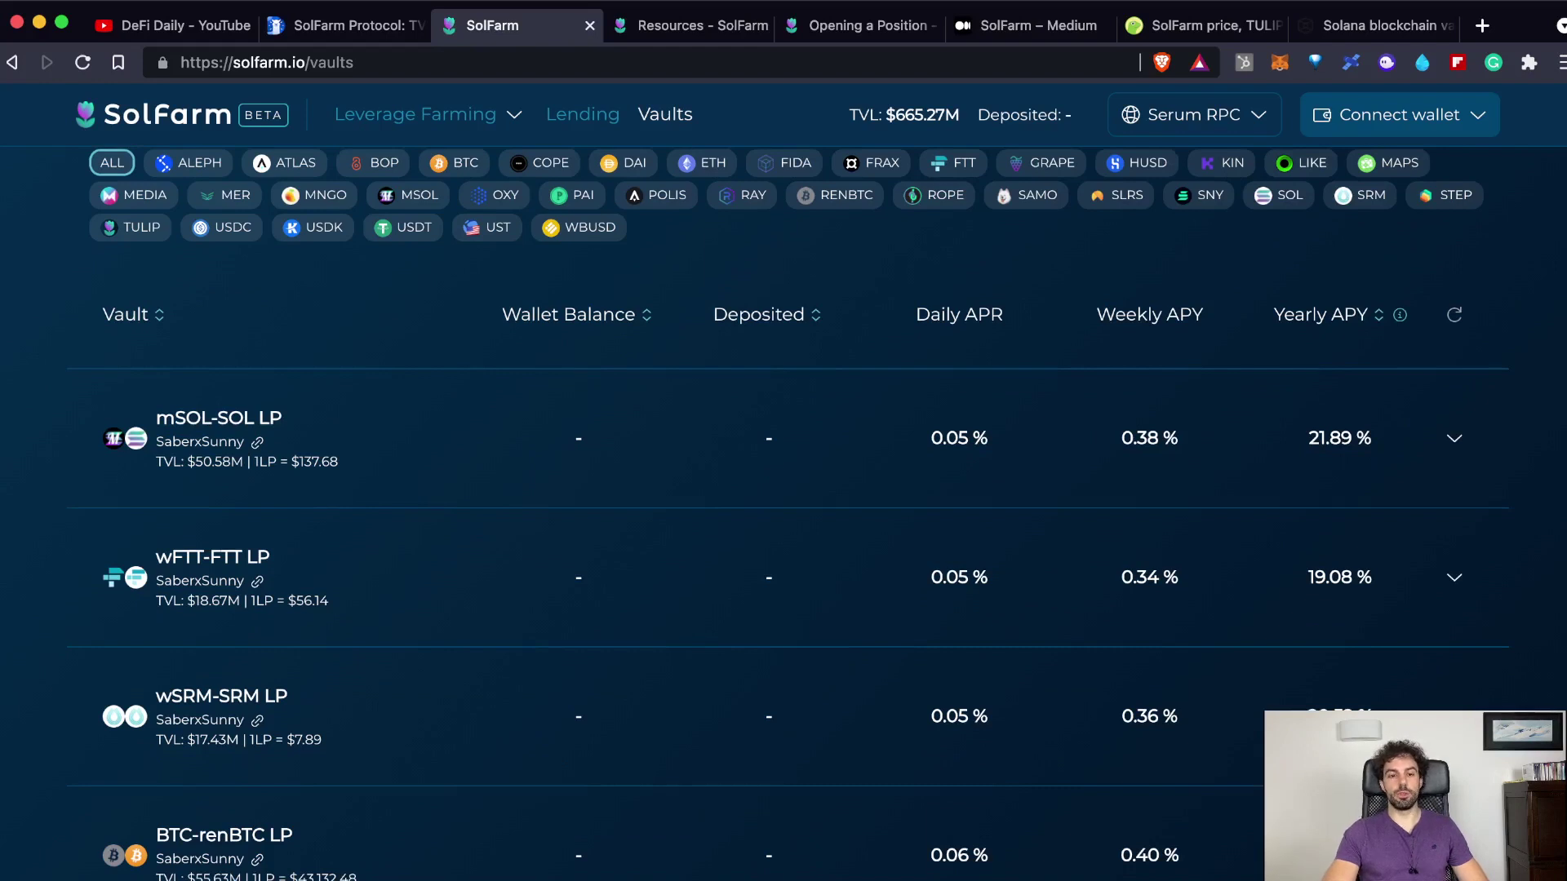
scroll(784, 489, "down", 1)
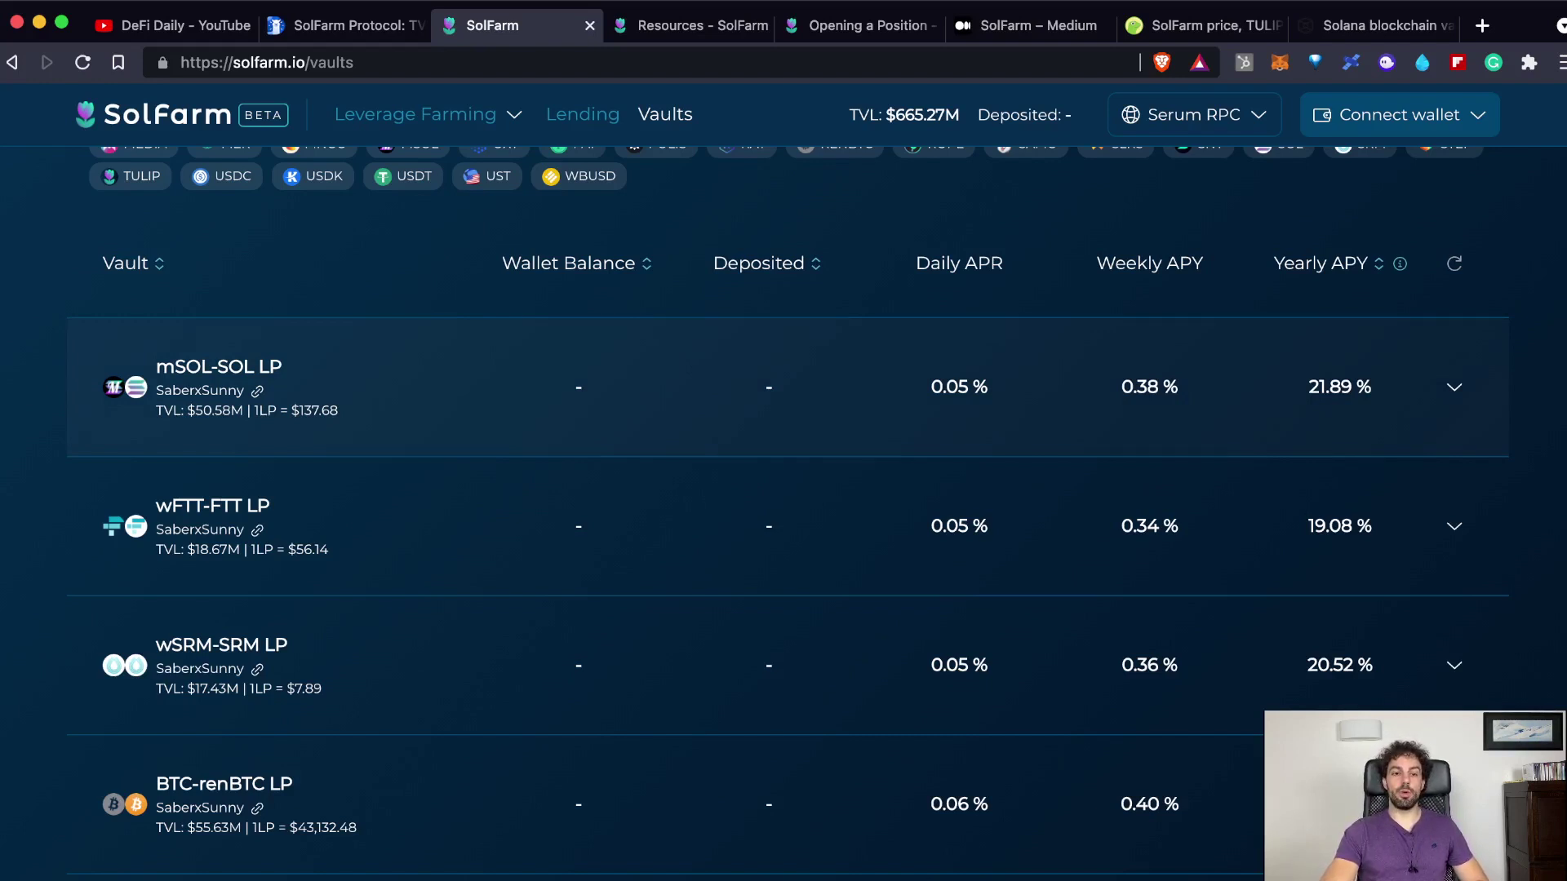
left_click(1455, 387)
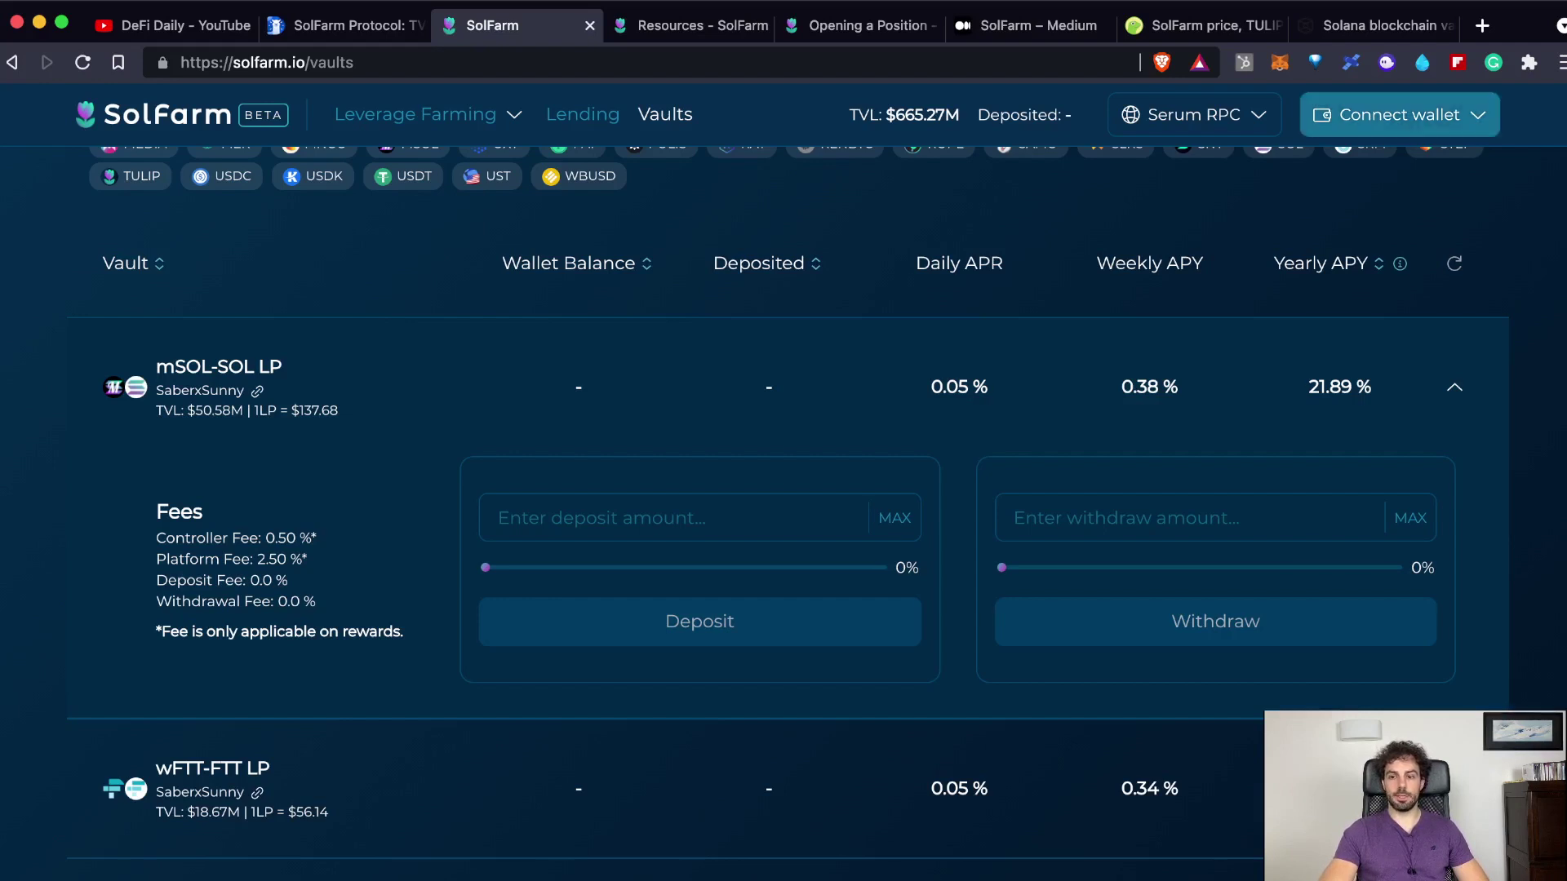
left_click(1357, 175)
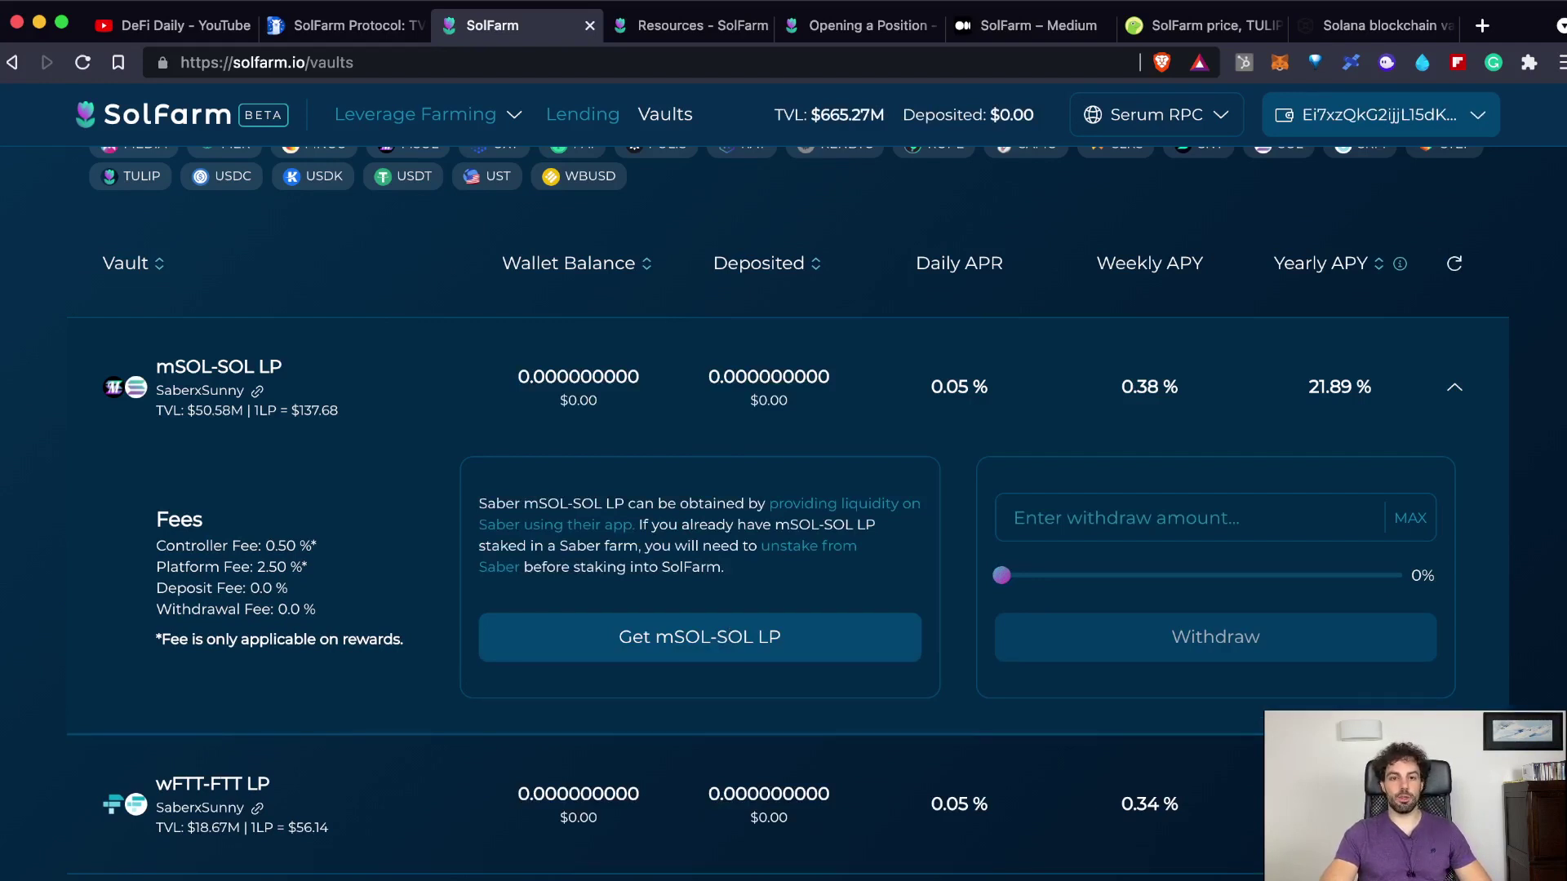
Step: Open the Saber page for obtaining mSOL-SOL LP tokens and return to the SolFarm vaults
left_click(700, 638)
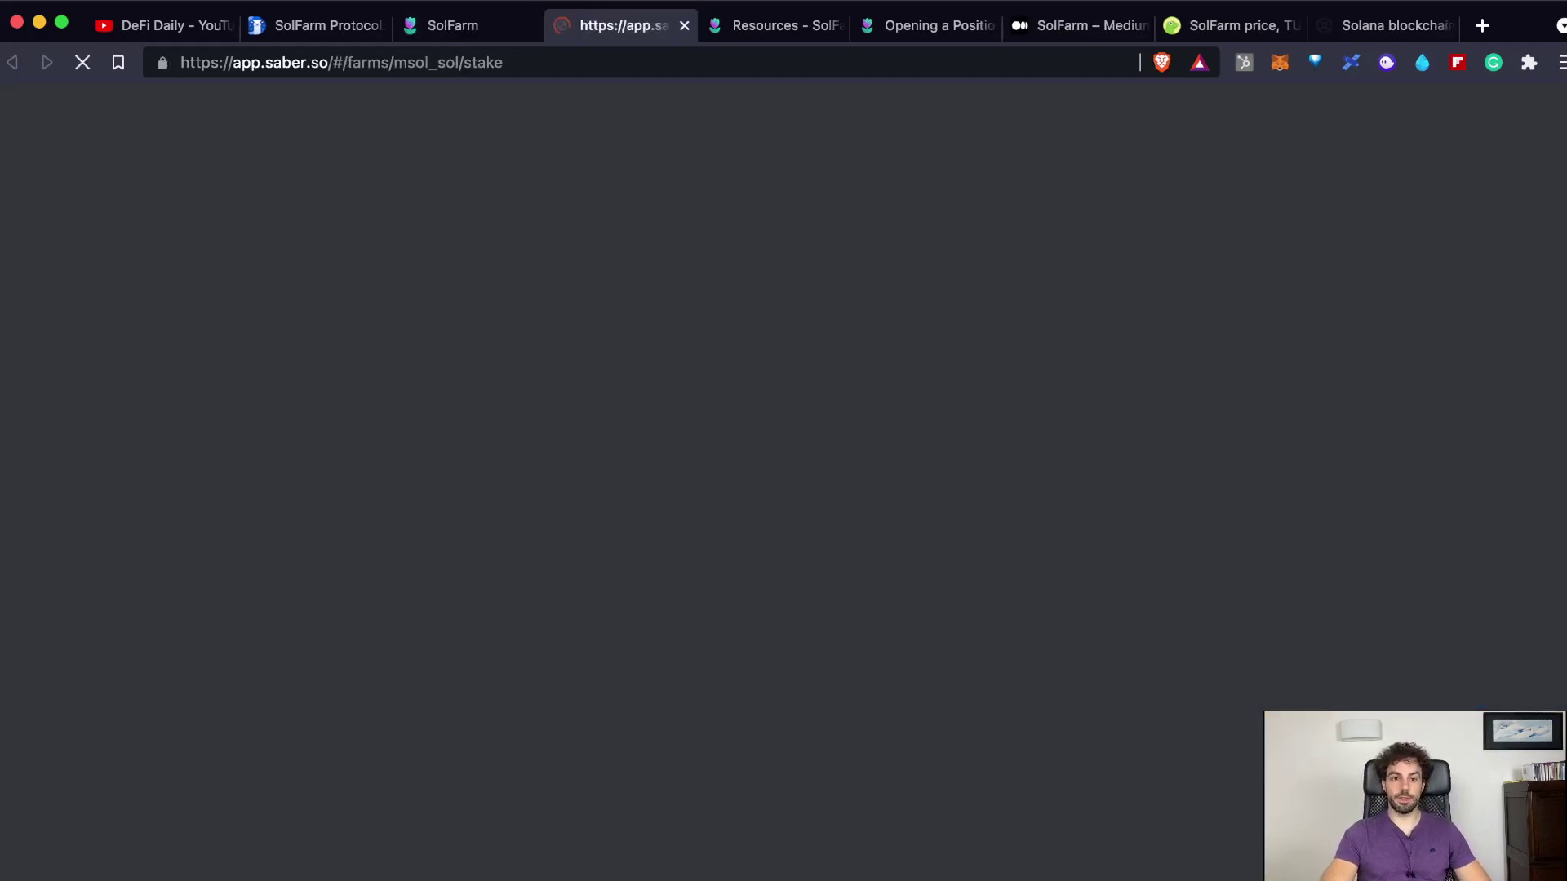
left_click(453, 25)
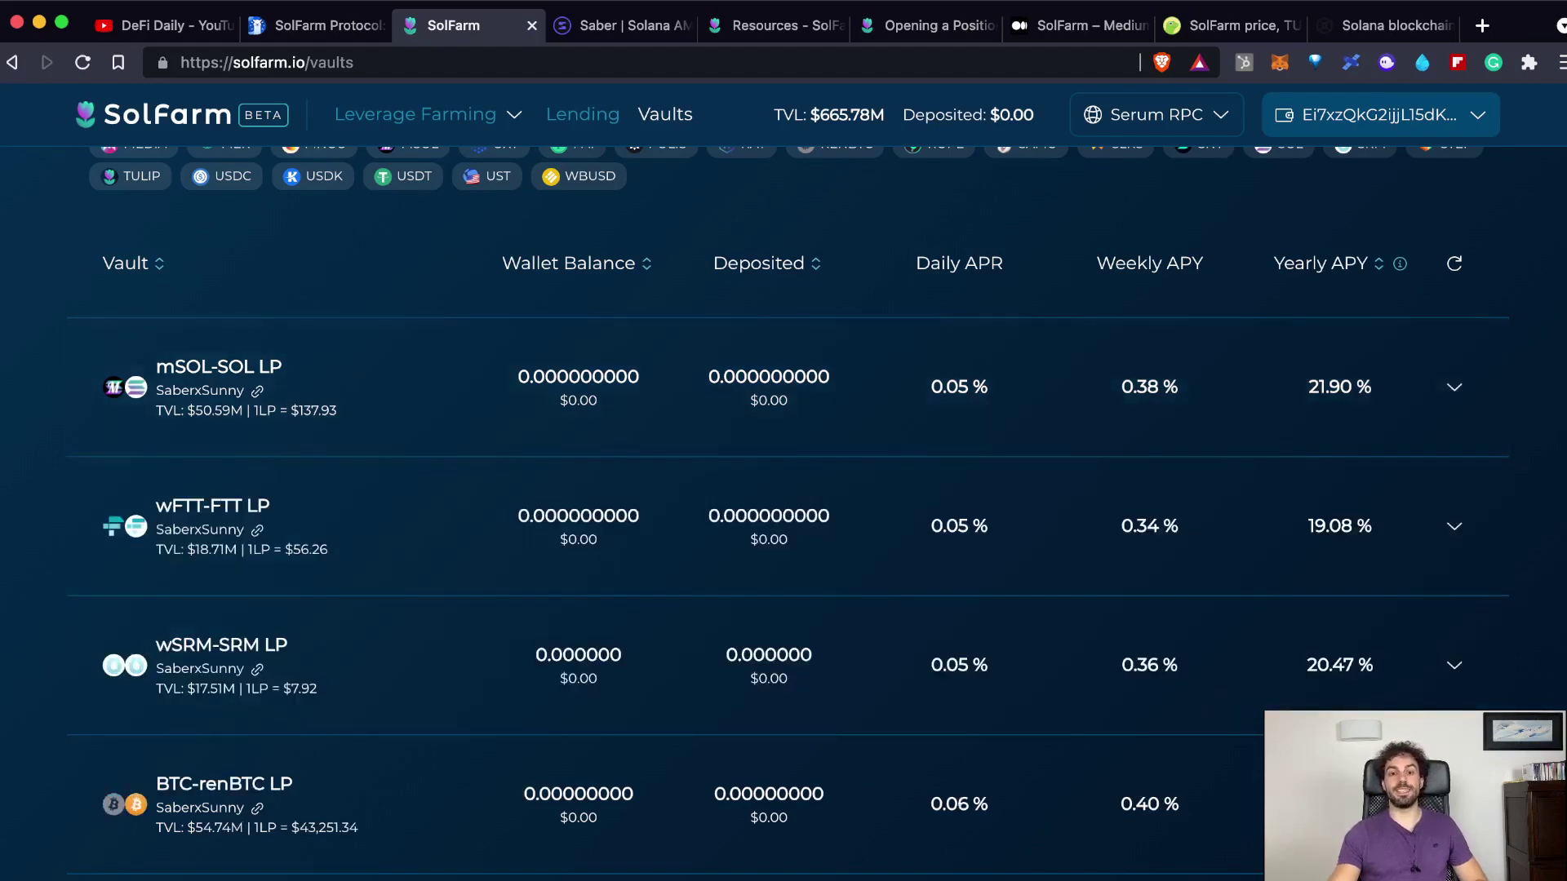
Step: Find the Raydium GRAPE-USDC LP vault in the vault list and expand its details
scroll(789, 514, "up", 1)
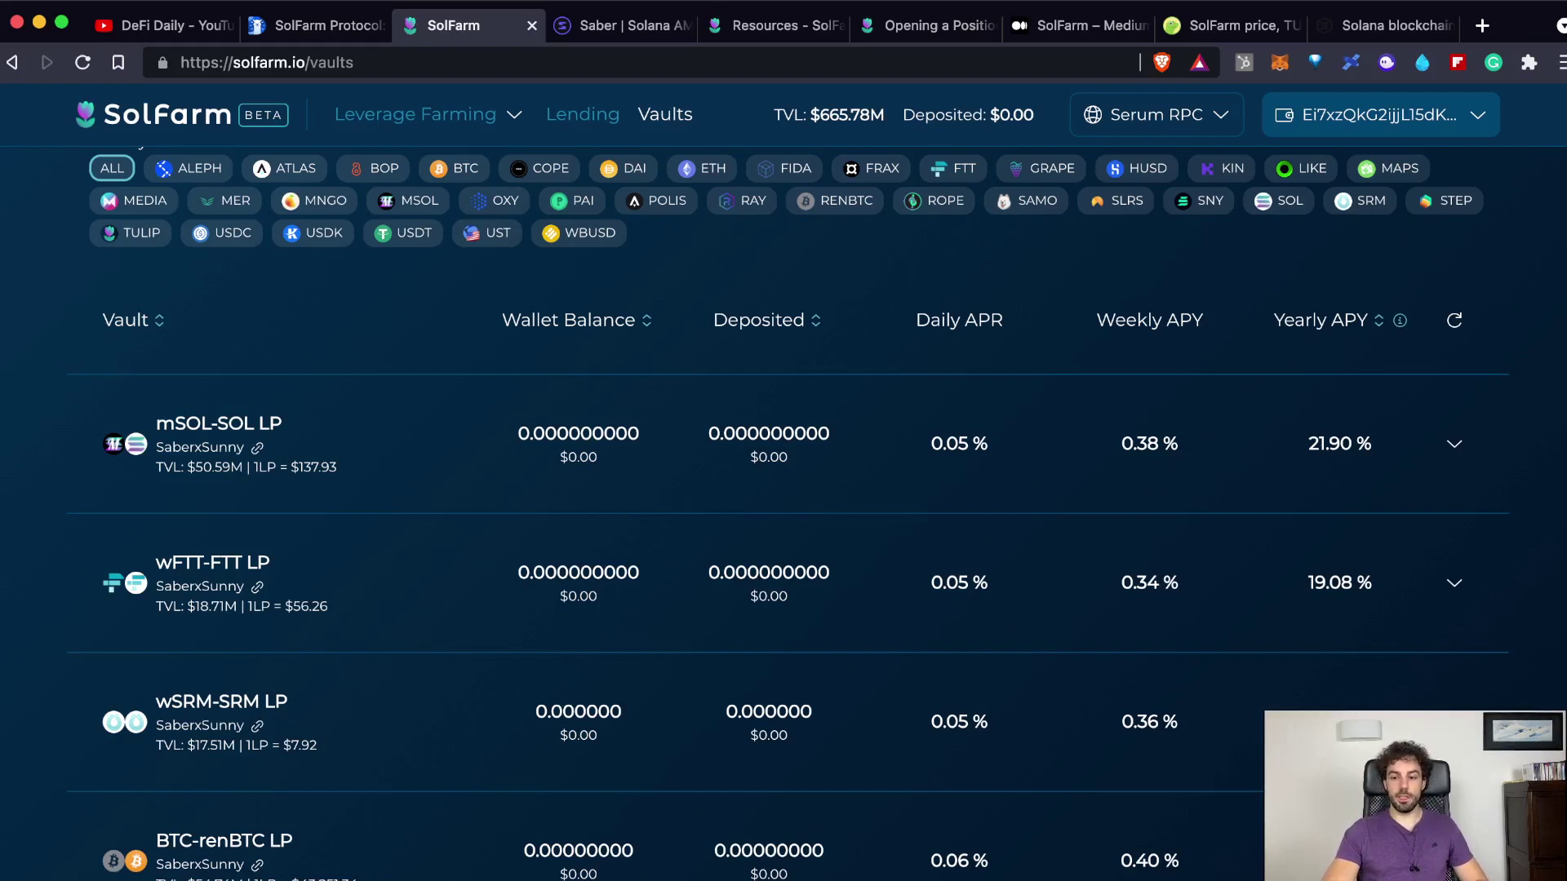
scroll(783, 719, "down", 3)
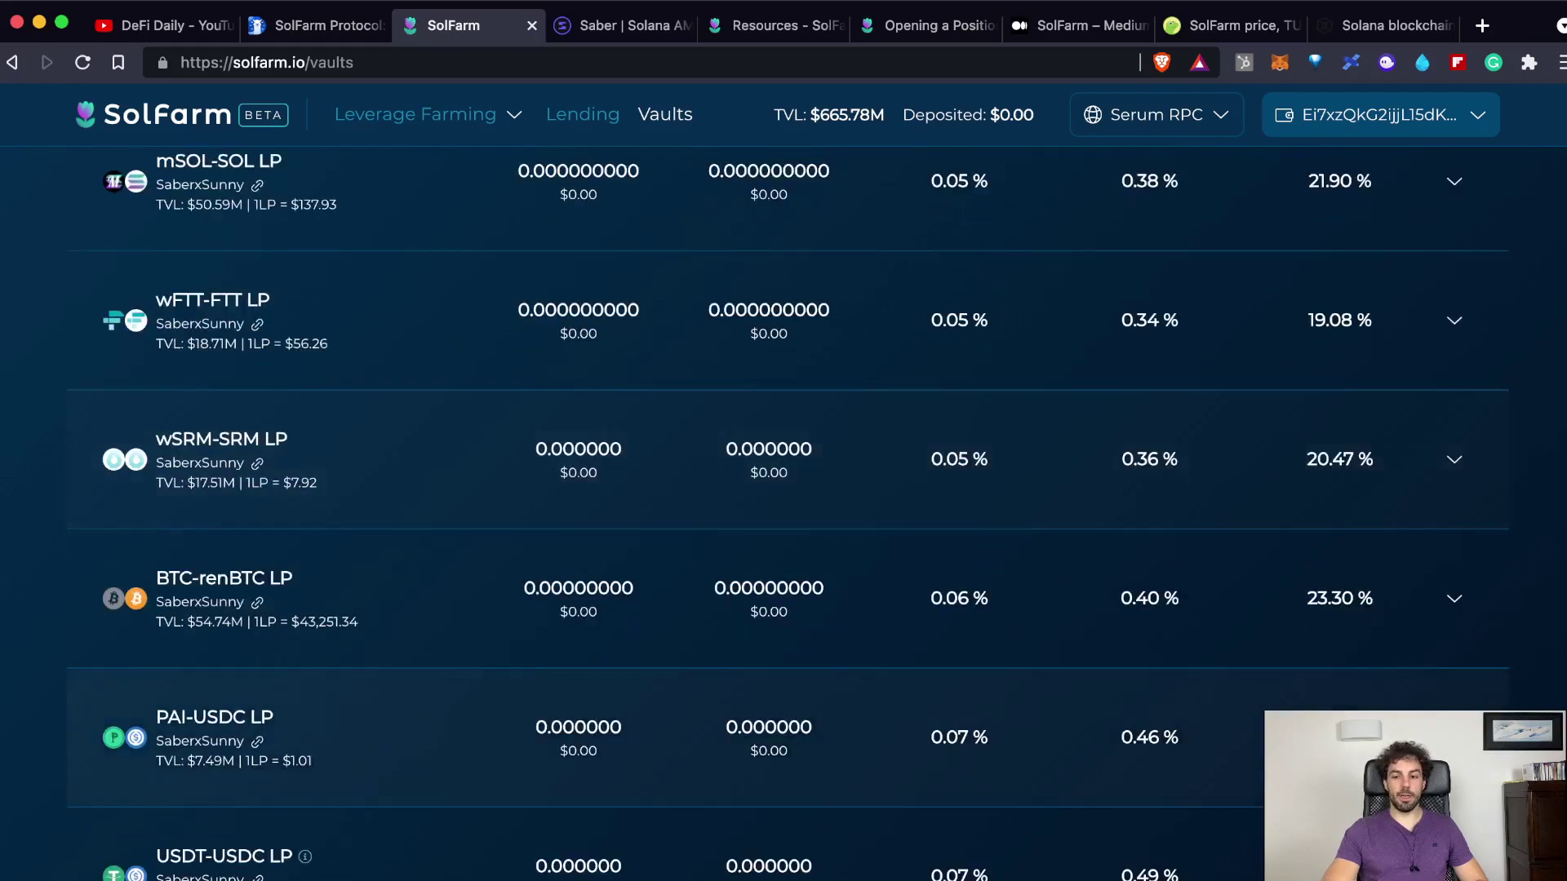
scroll(783, 515, "down", 10)
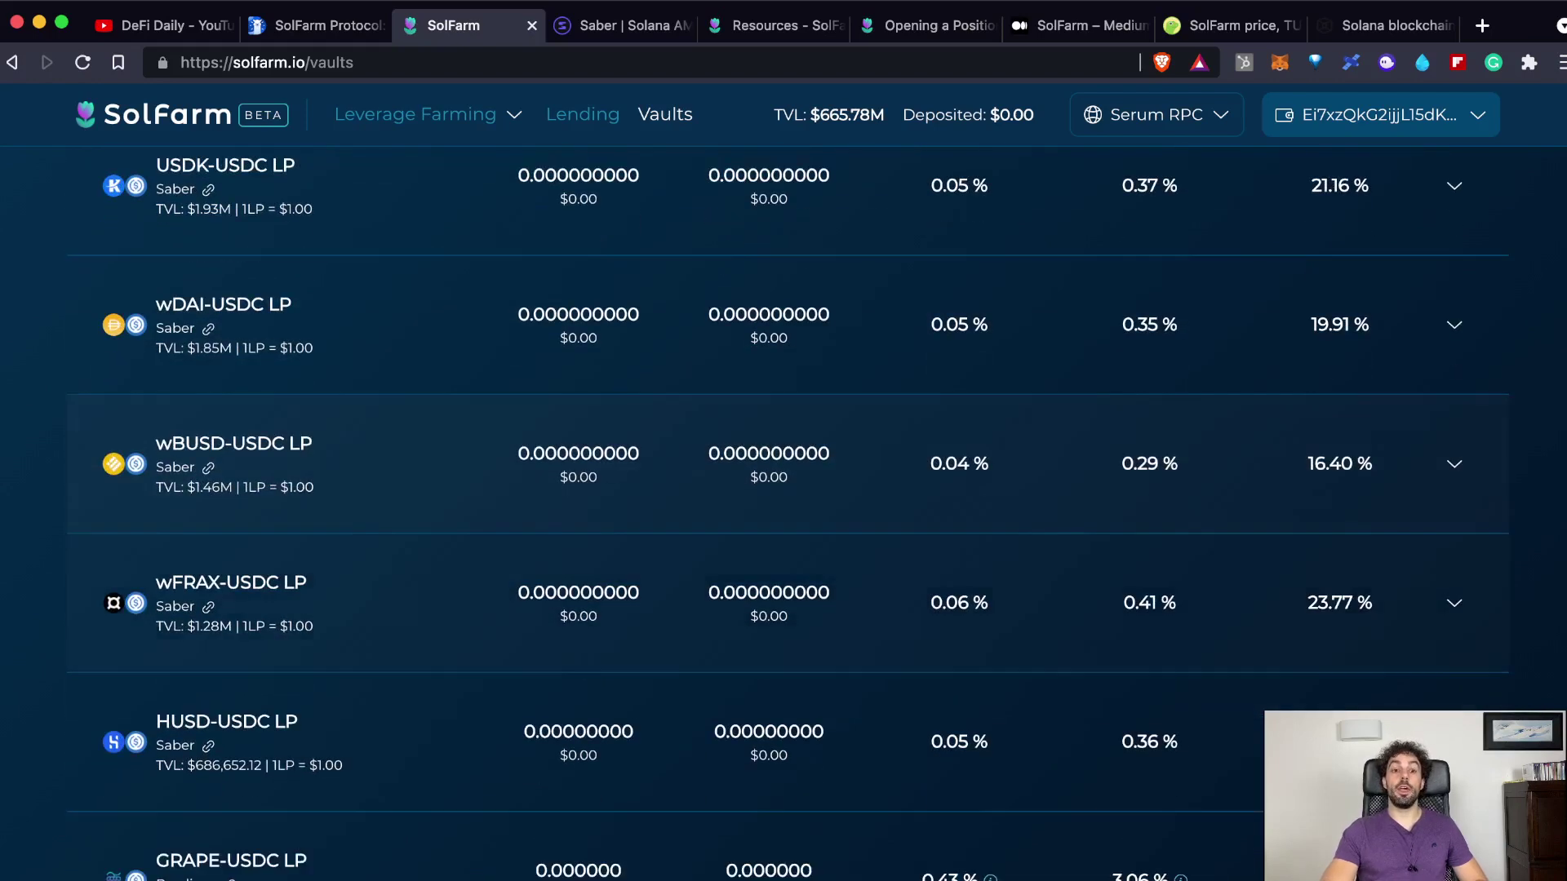
scroll(783, 572, "down", 3)
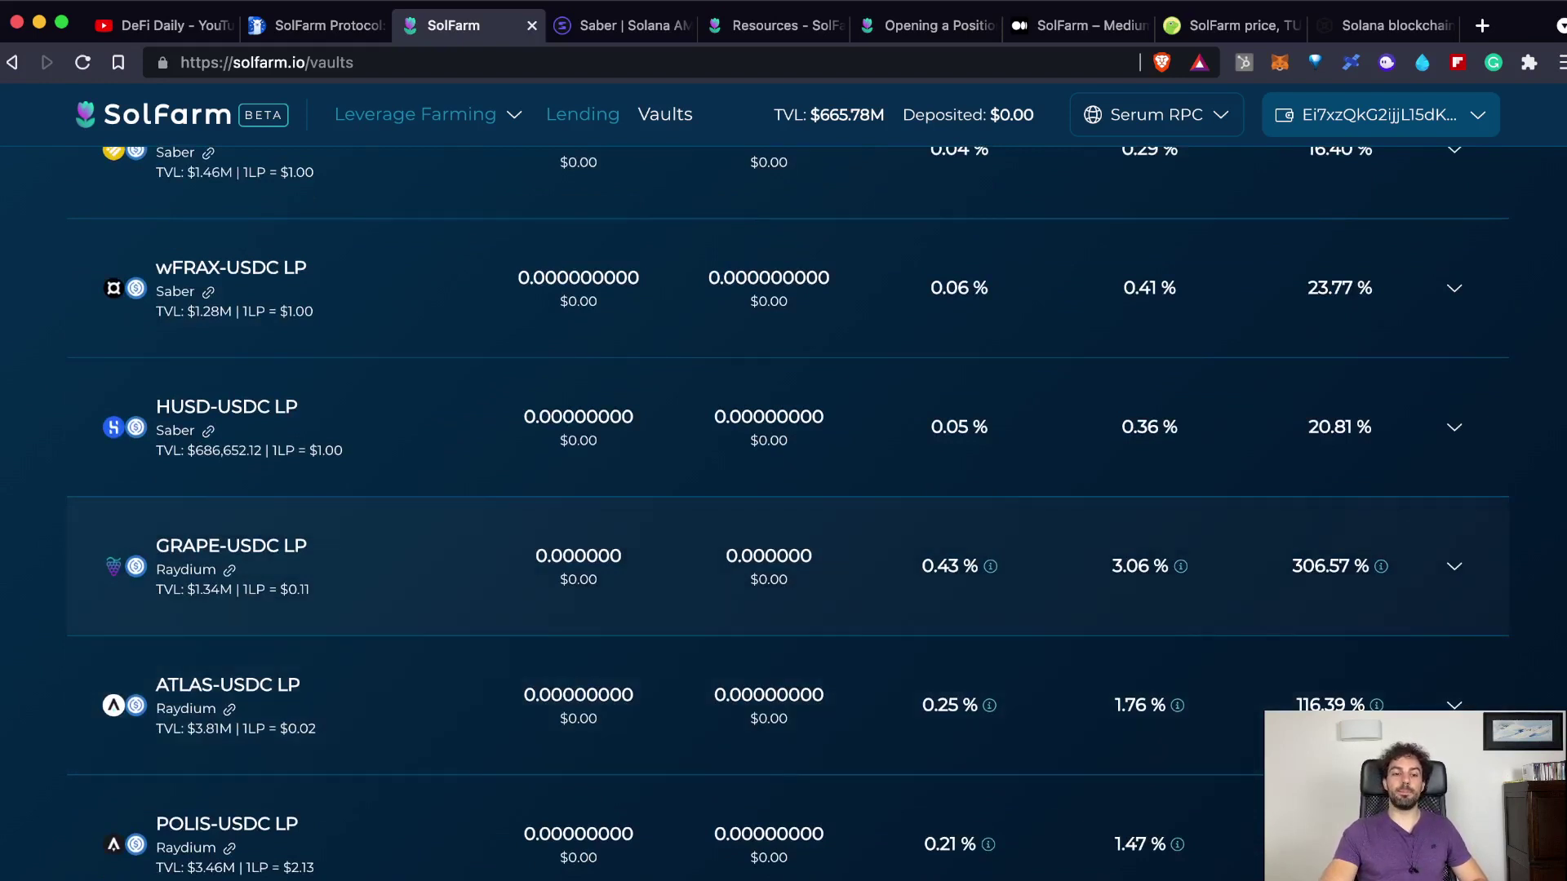
left_click(1454, 566)
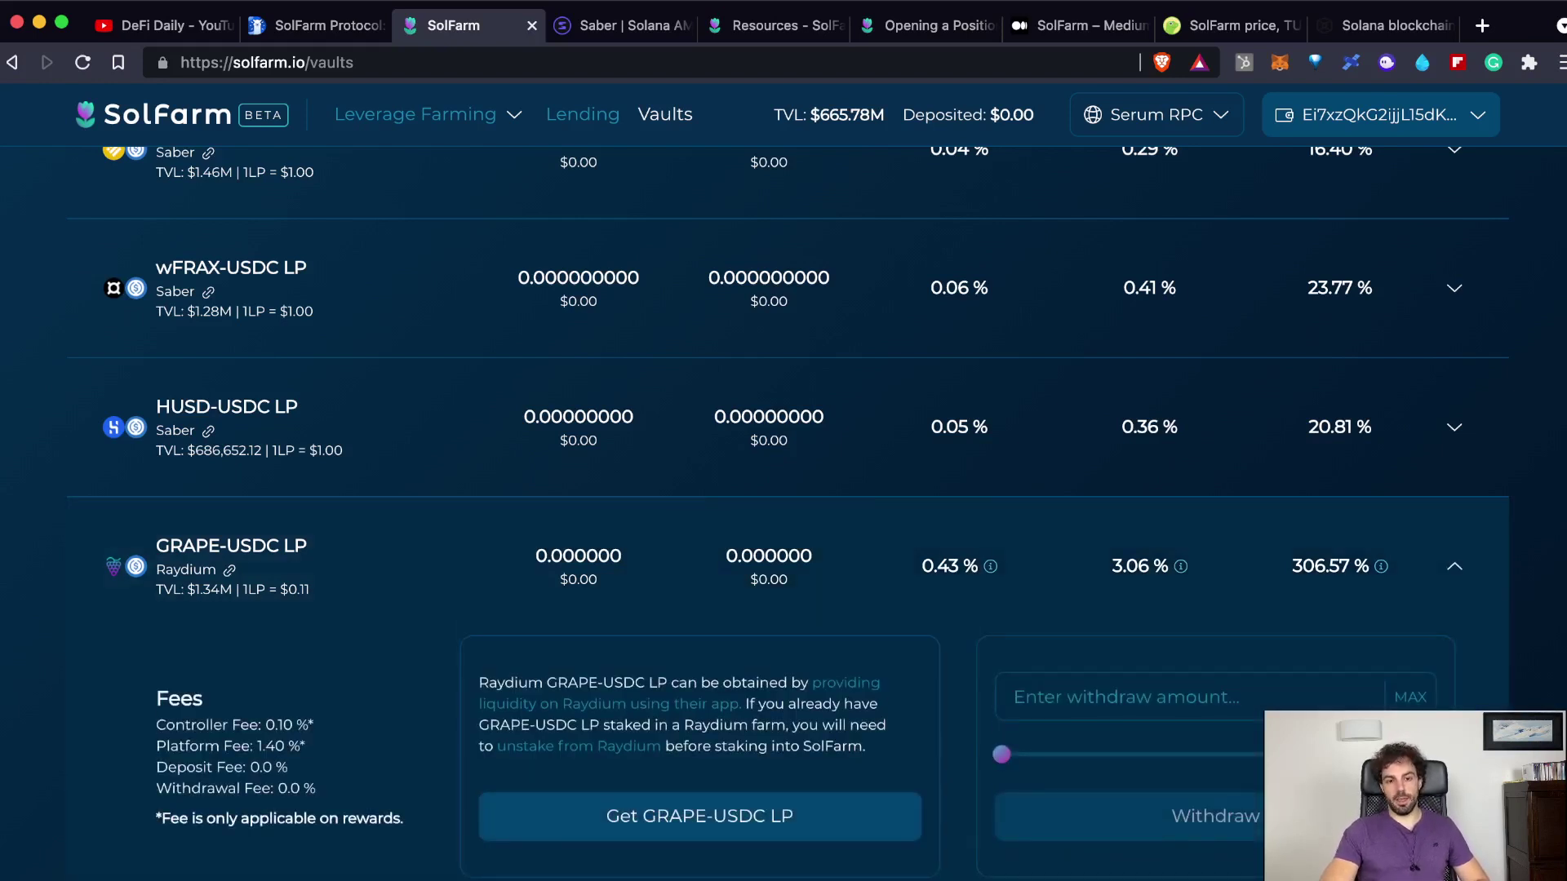
Step: Compare the yields of the Saber and Raydium vaults, including the fees and yearly APY of GRAPE-USDC LP
scroll(784, 514, "up", 15)
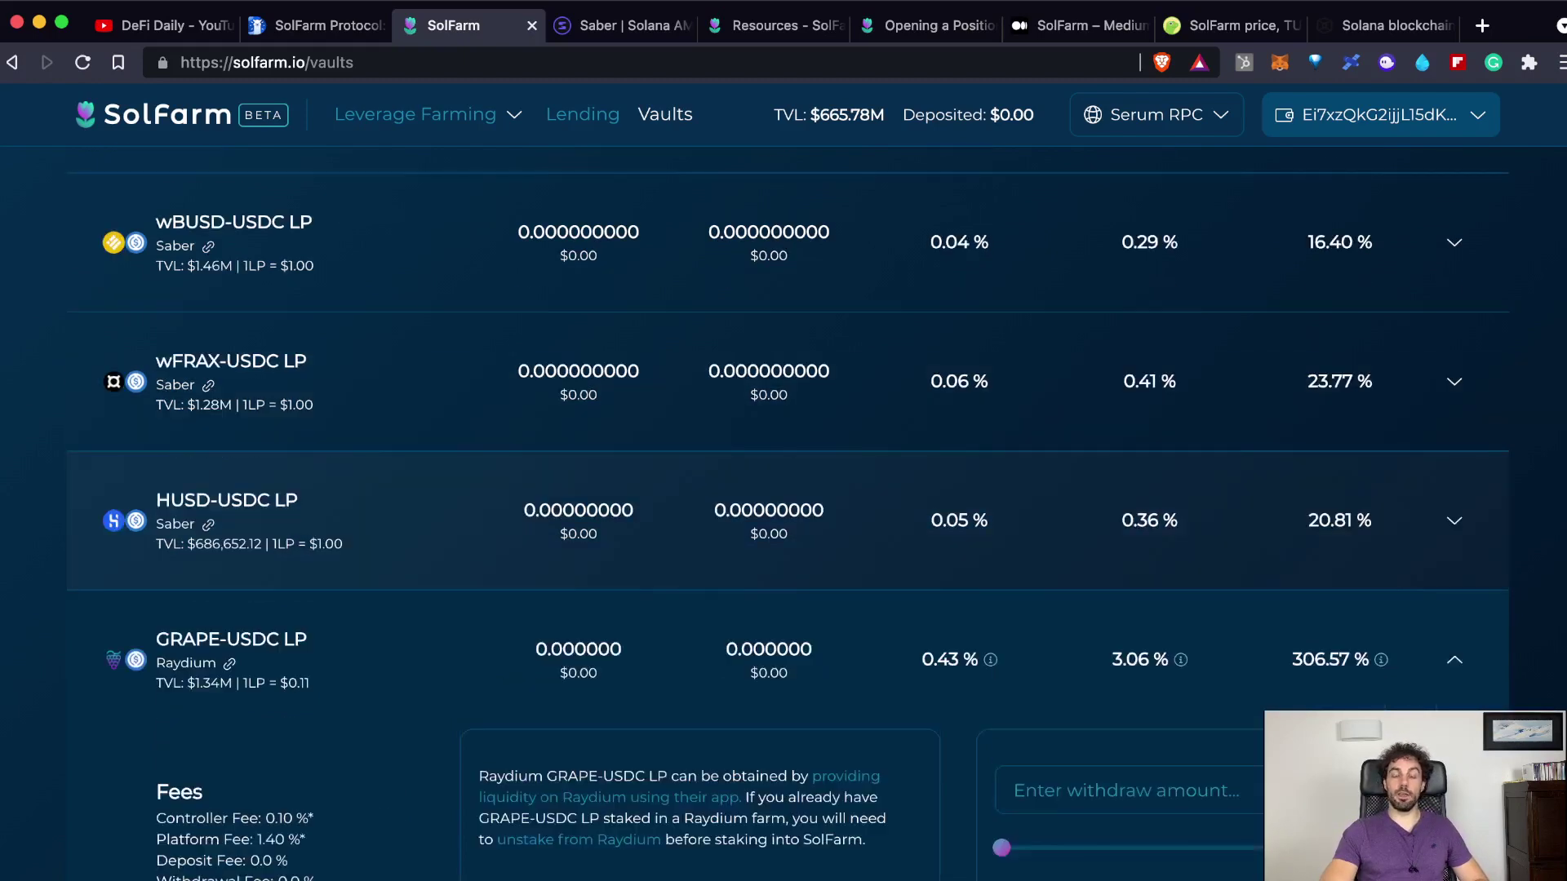
scroll(784, 514, "up", 5)
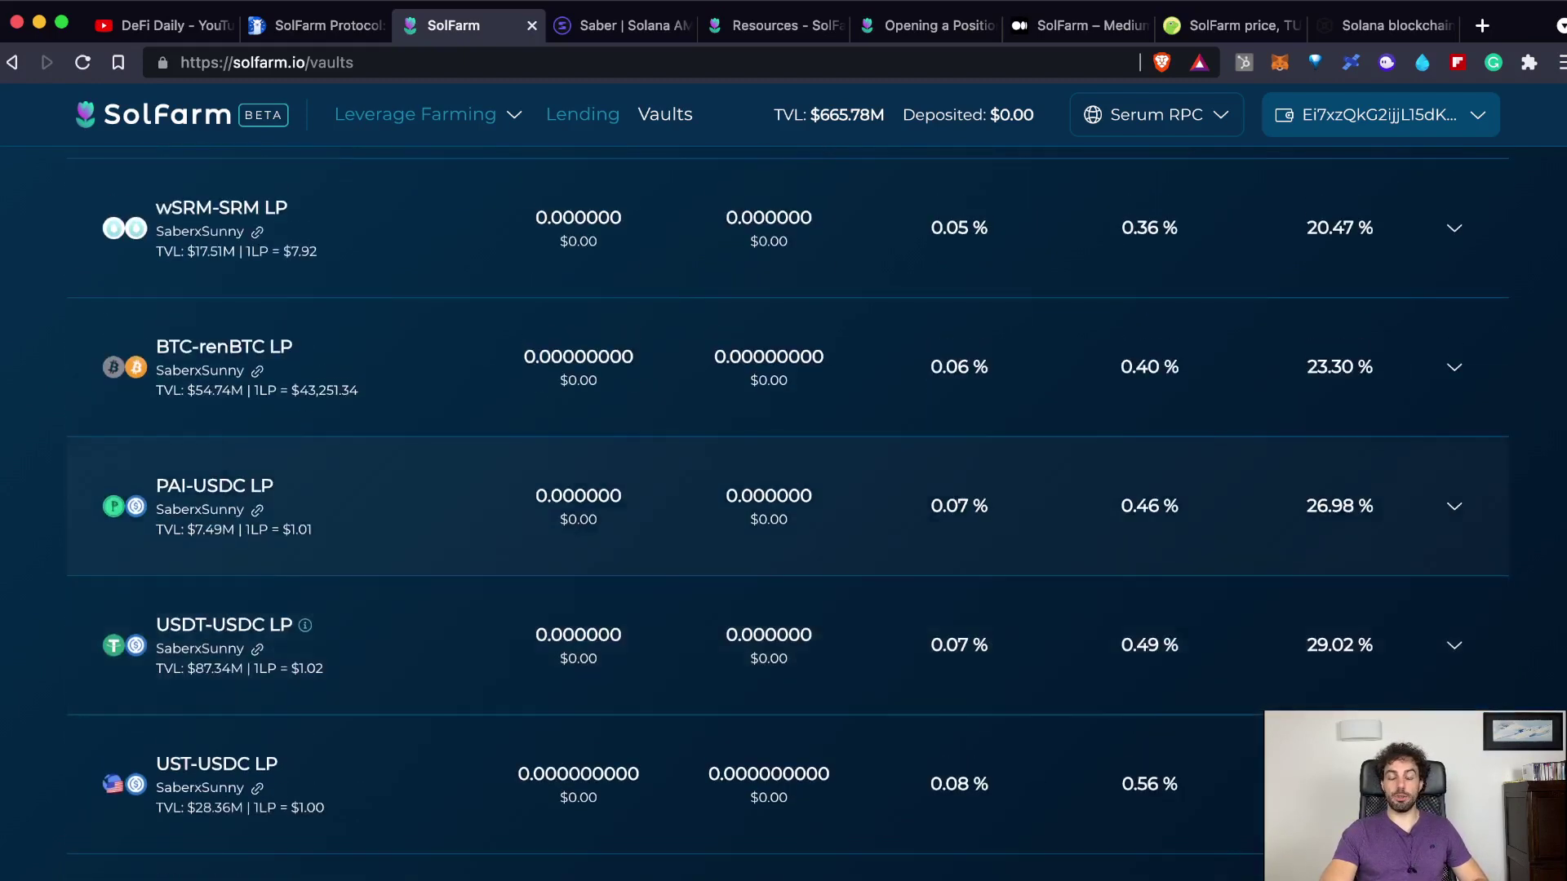
scroll(783, 425, "up", 3)
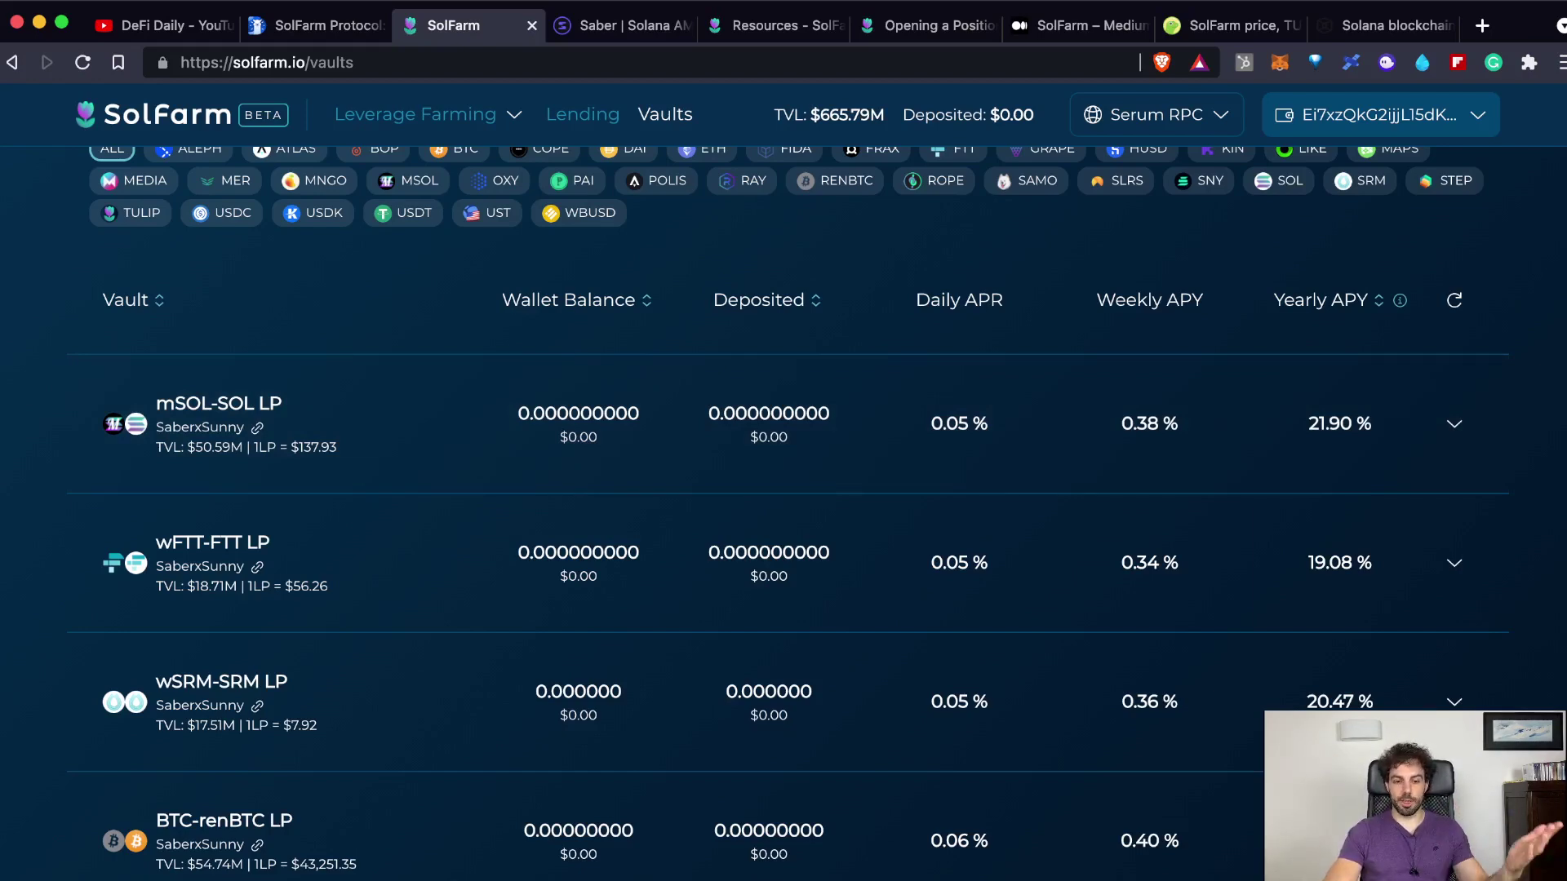
scroll(784, 514, "down", 20)
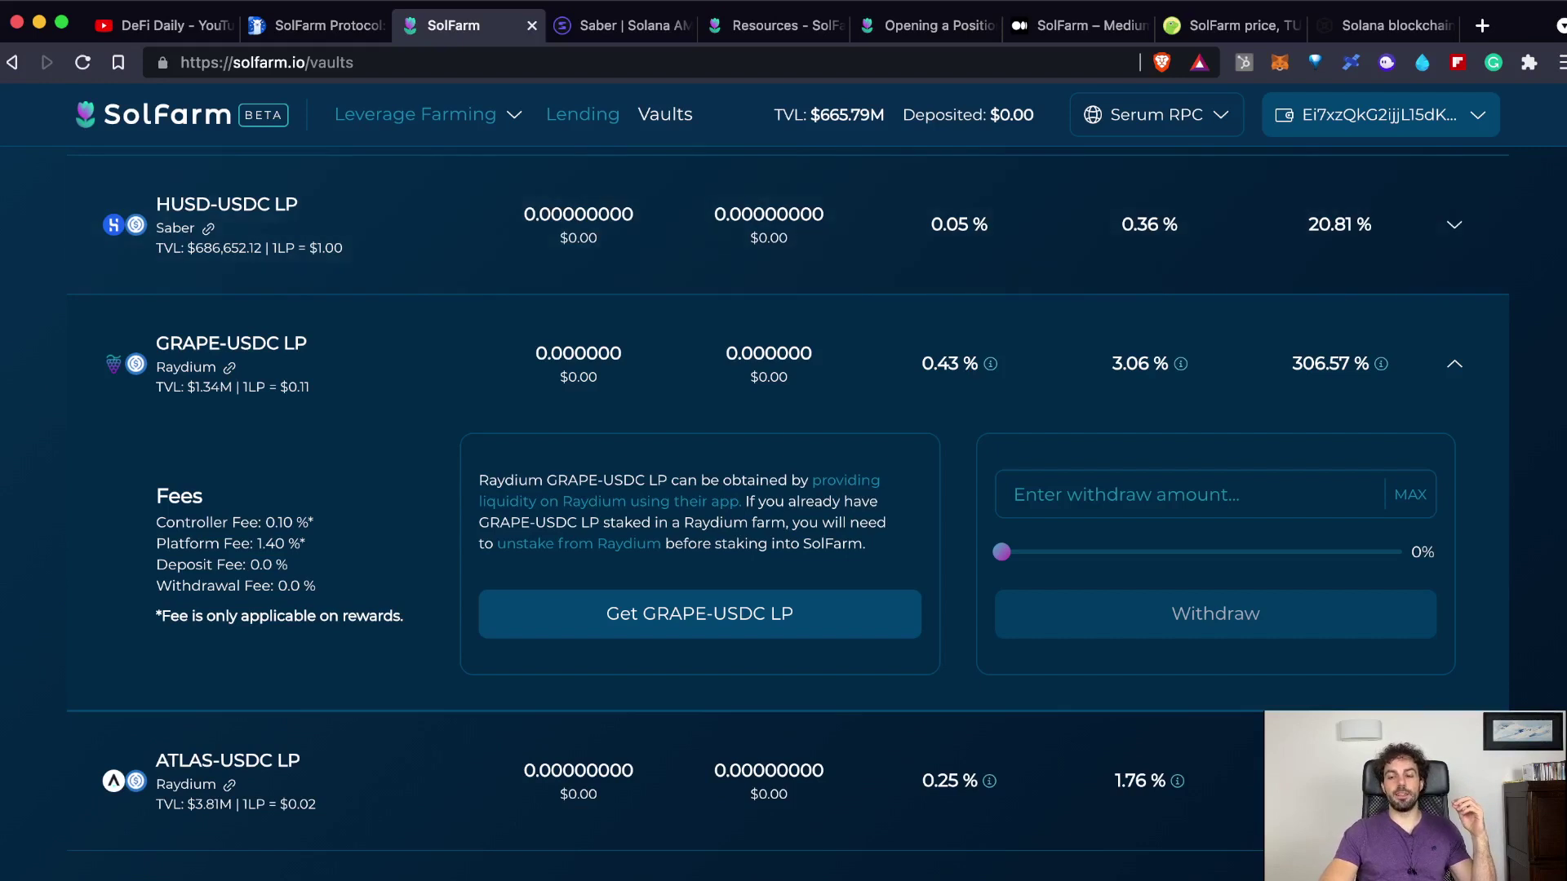
mouse_move(1381, 364)
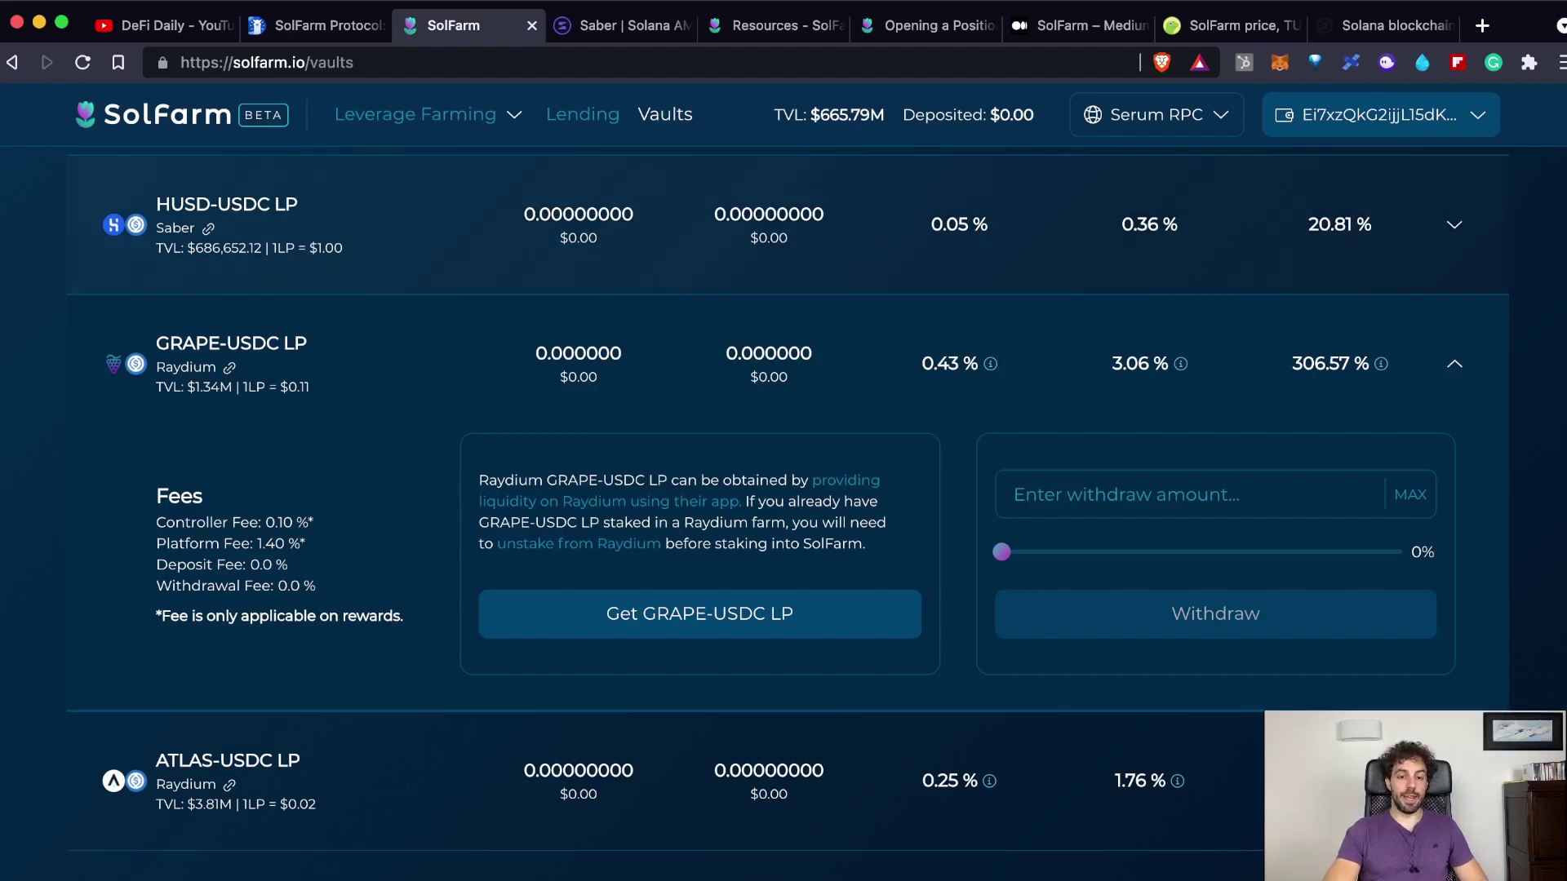
scroll(783, 506, "down", 10)
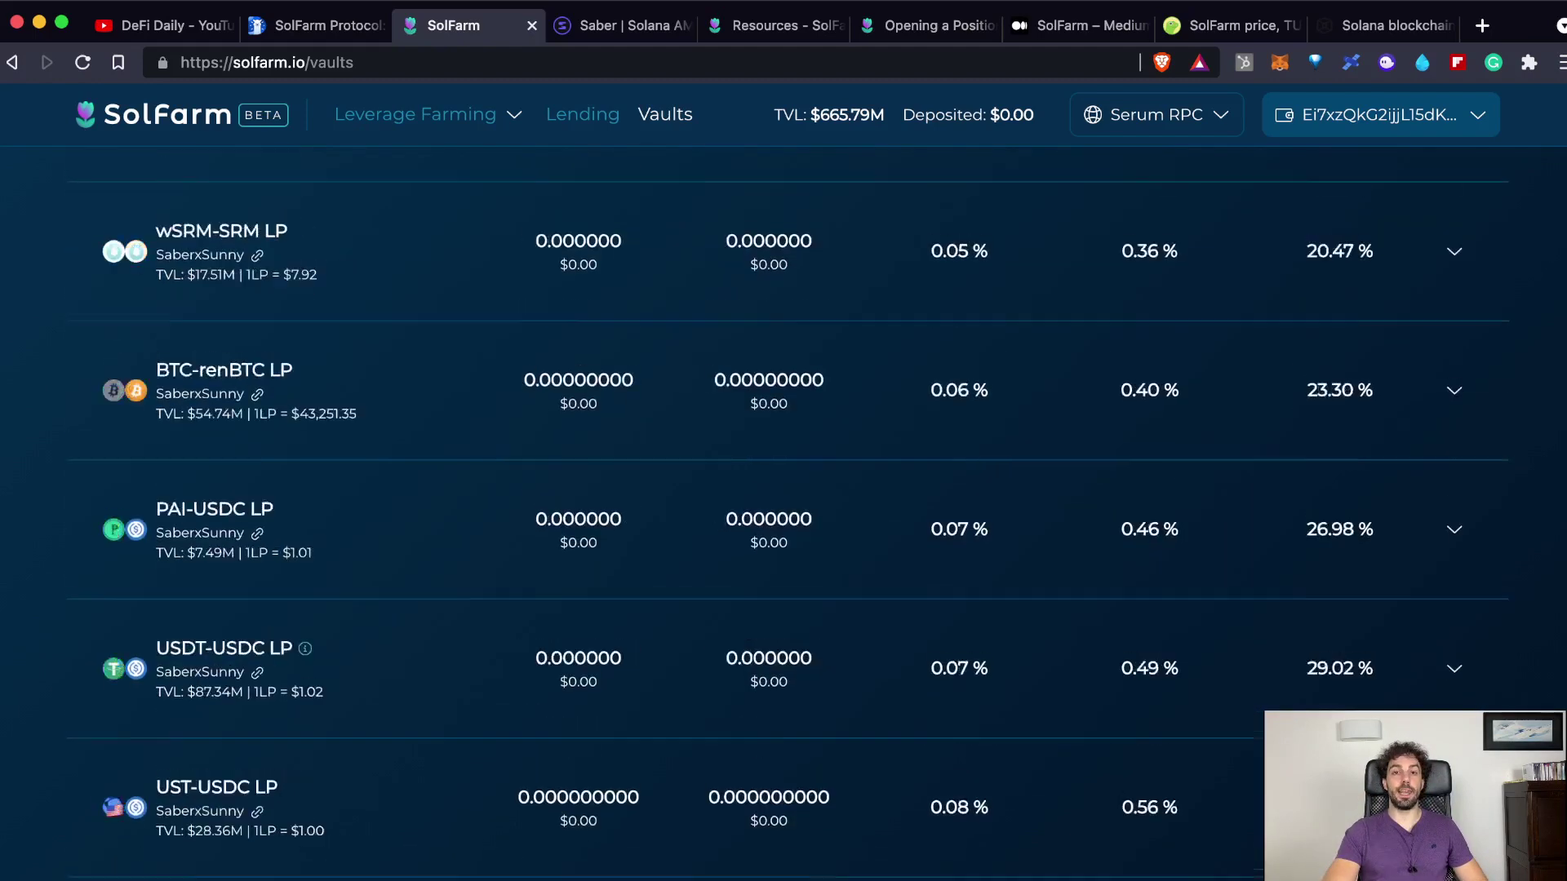
scroll(784, 506, "up", 10)
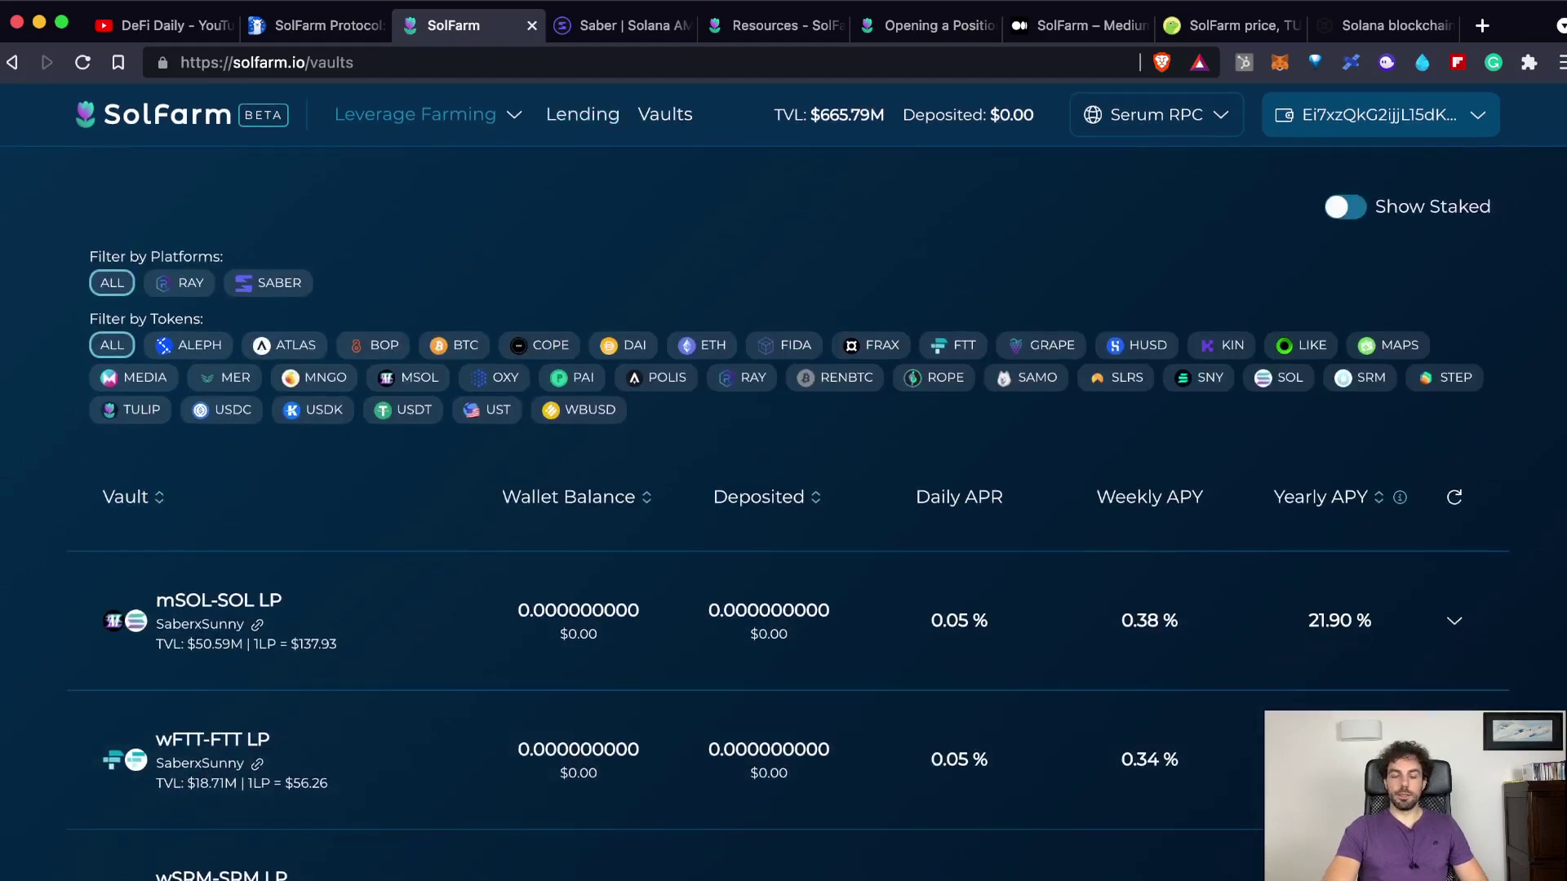
Step: Open the Lending page and expand the USDC reserve to show its deposit and withdraw forms
left_click(583, 114)
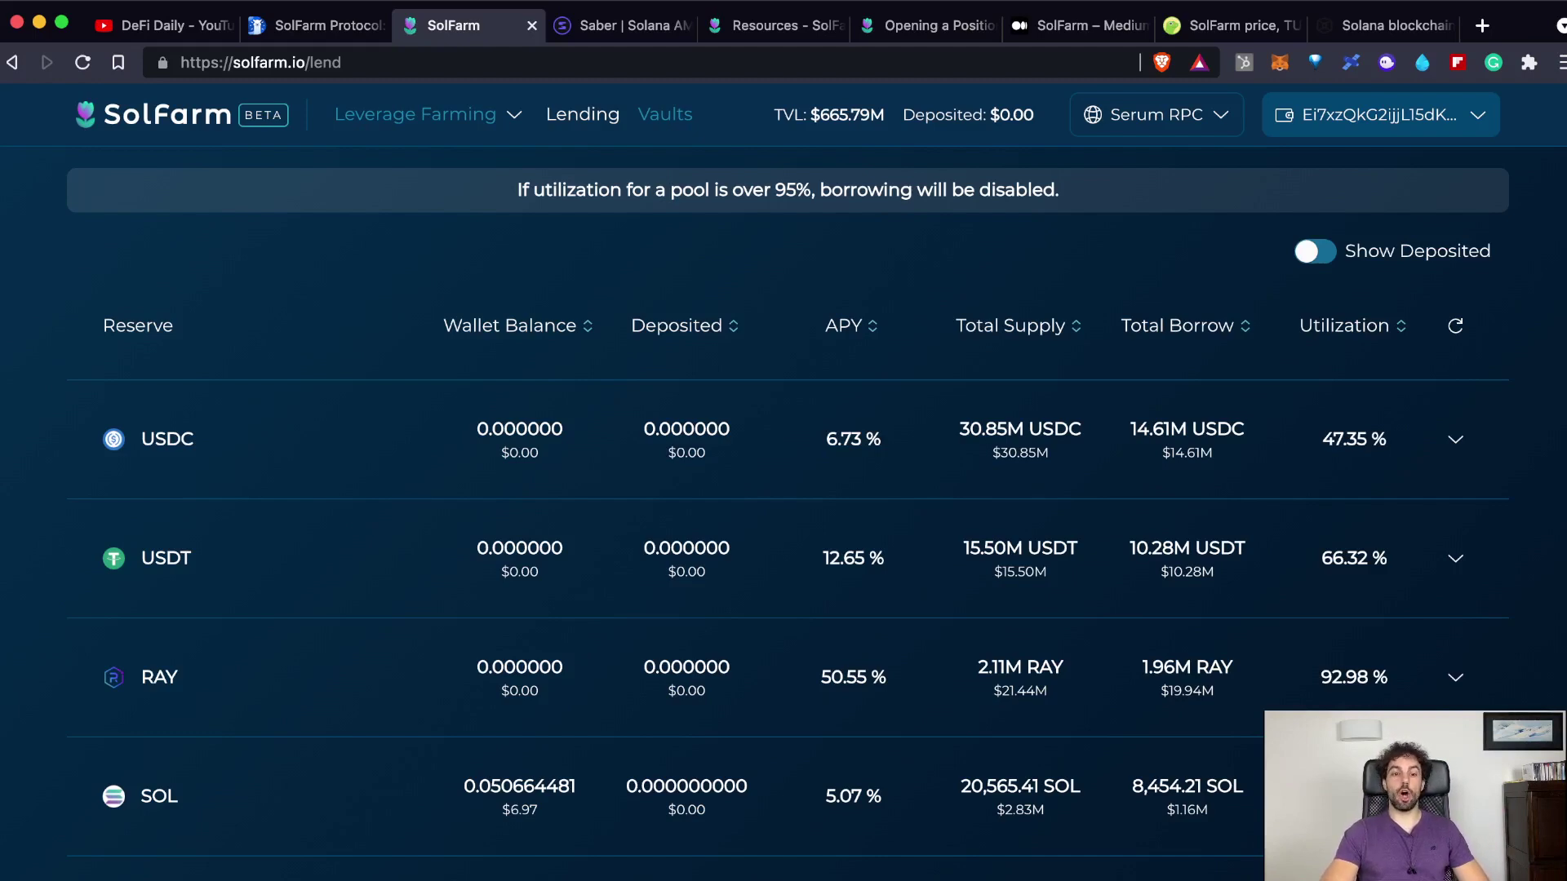
scroll(783, 506, "down", 2)
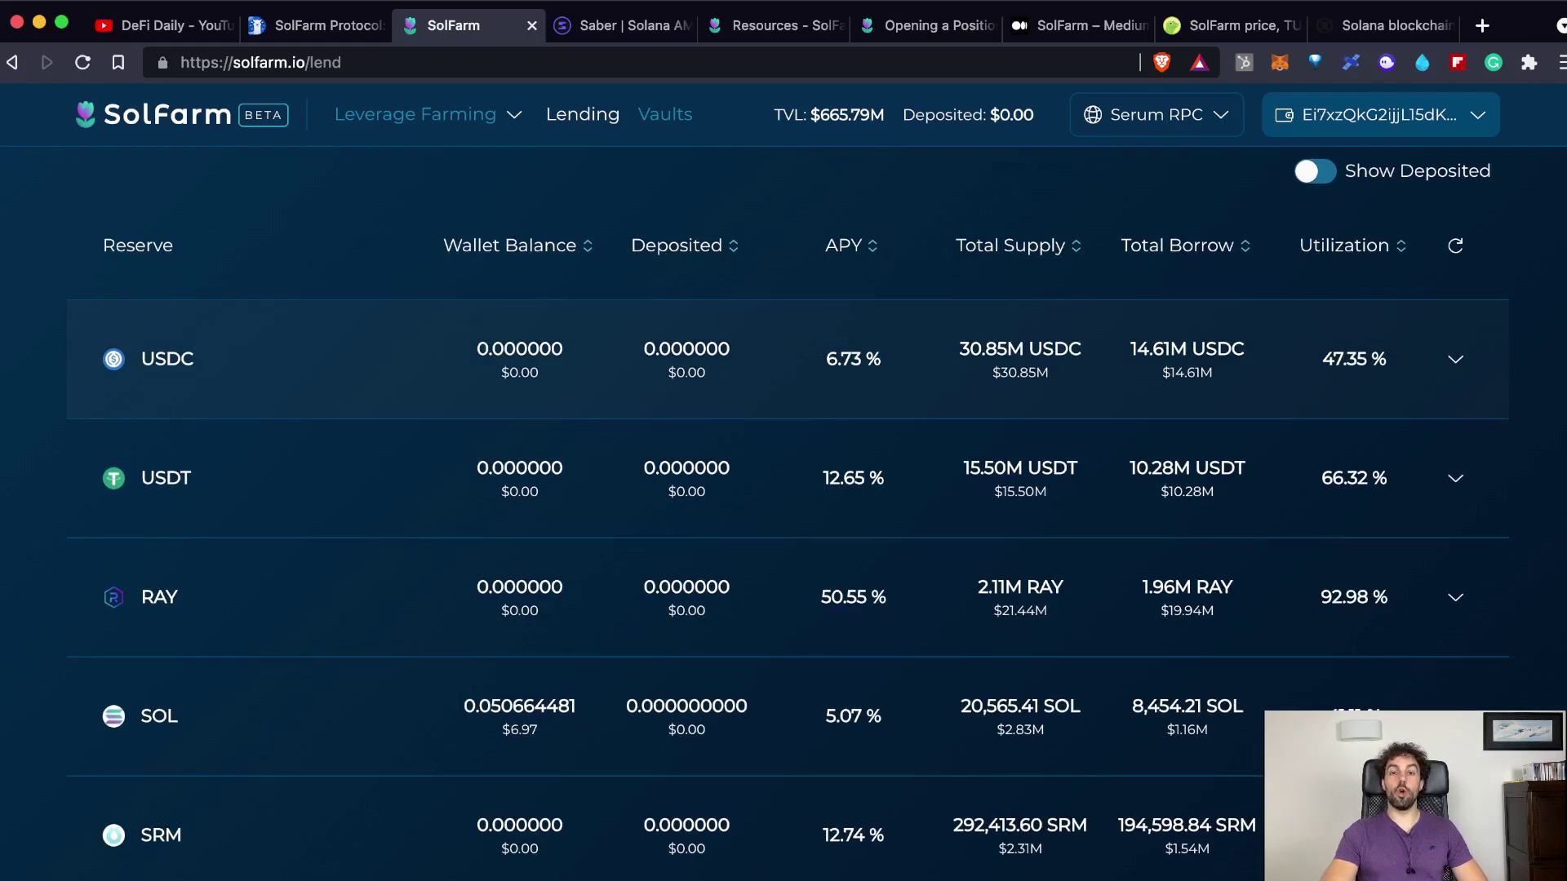
left_click(1456, 359)
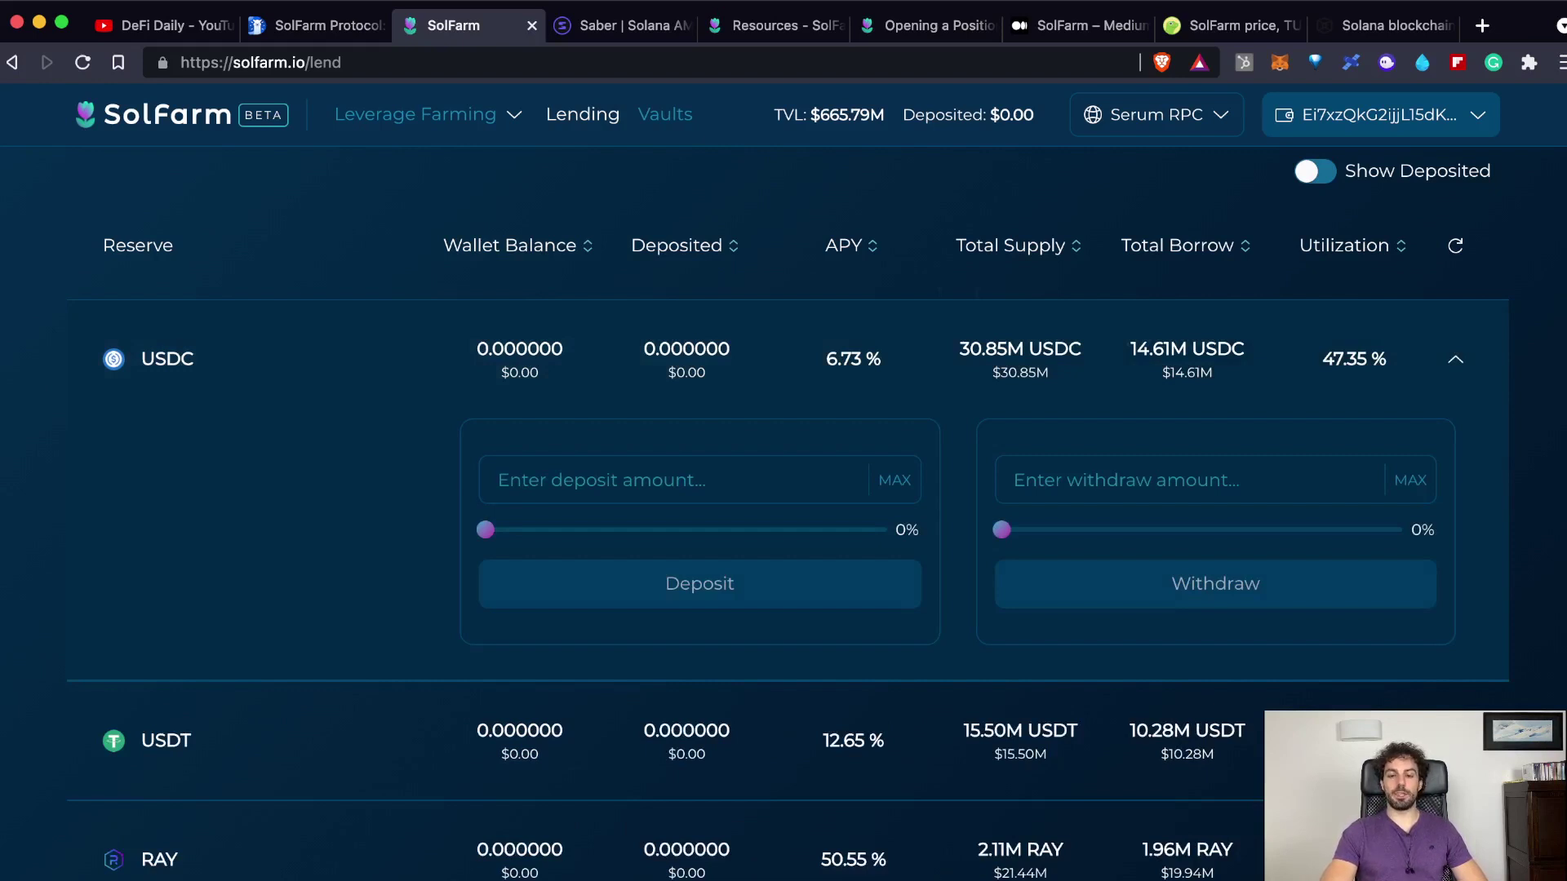
Step: Try deposit shares of 83% and 51% of the USDC balance, and replace the deposit amount with 0
left_click_drag(486, 529, 812, 530)
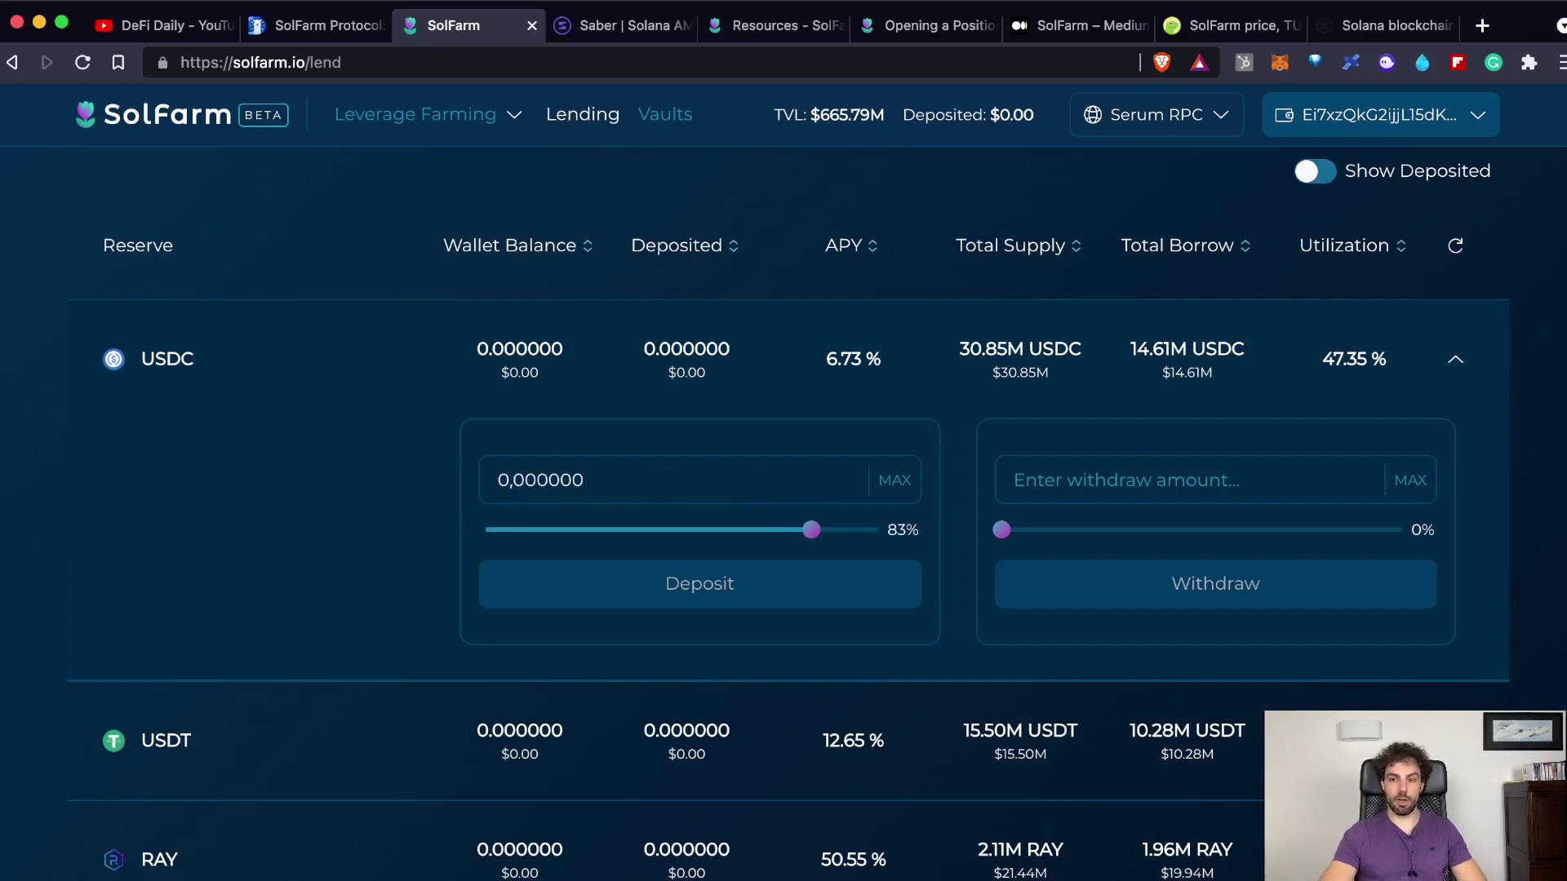
mouse_move(812, 530)
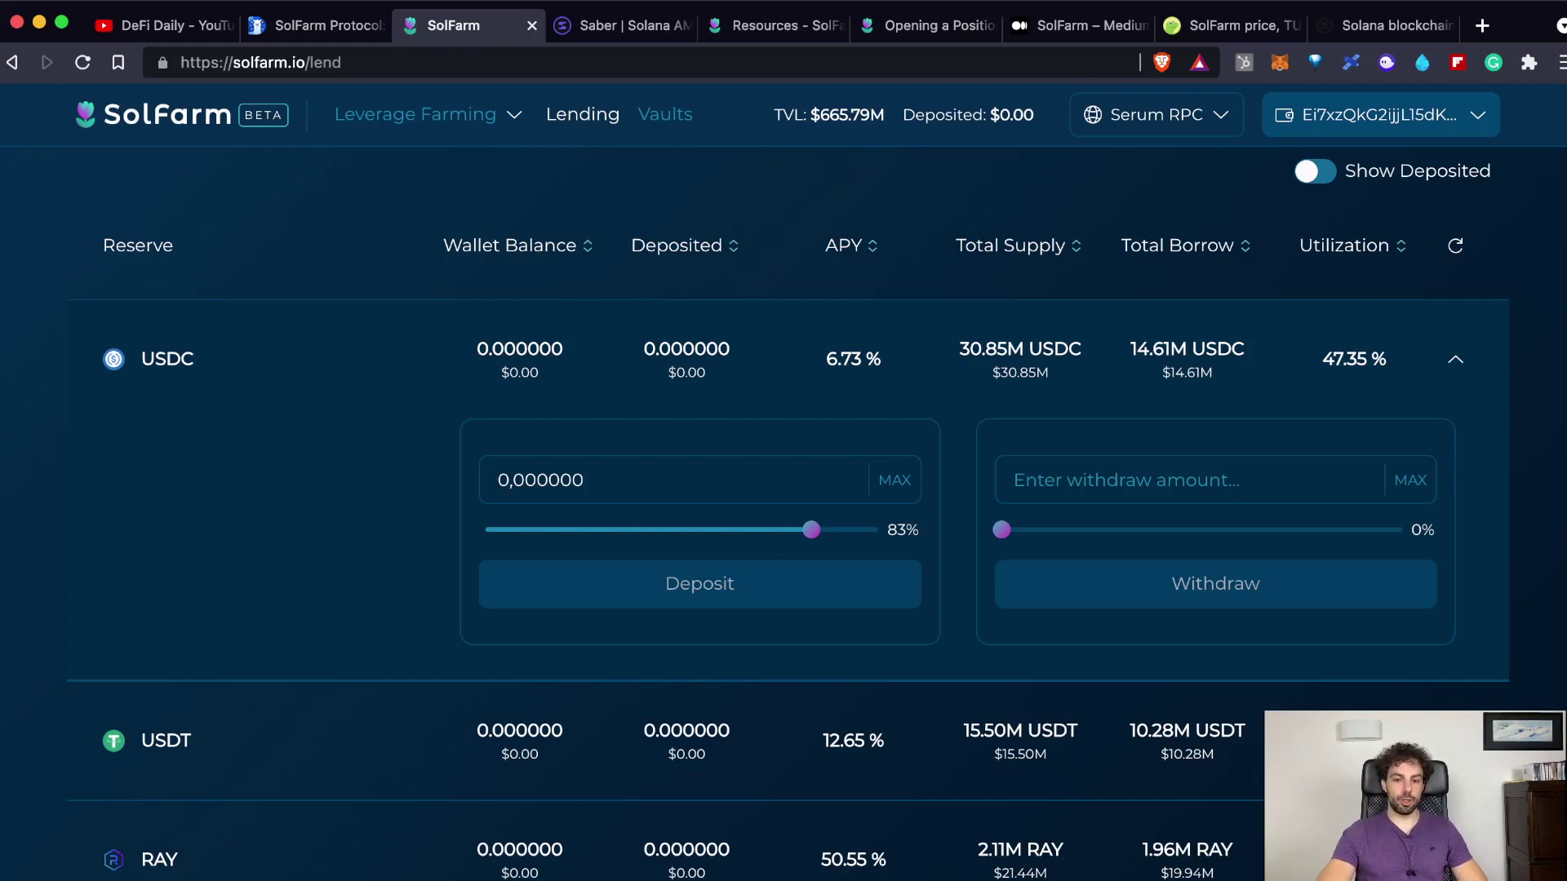
left_click_drag(811, 530, 688, 530)
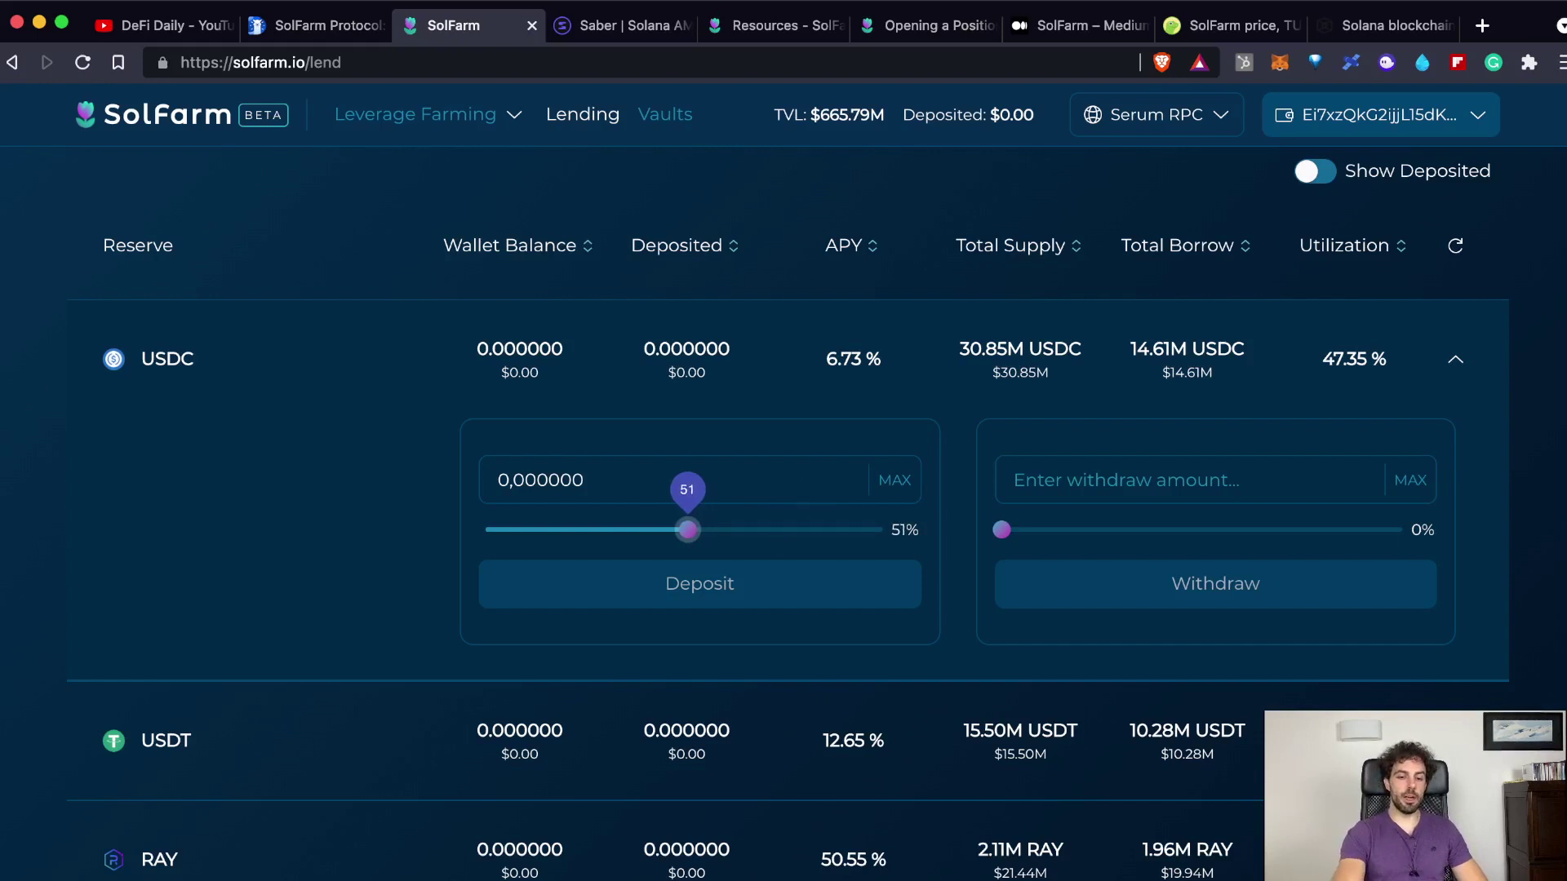
double_click(540, 480)
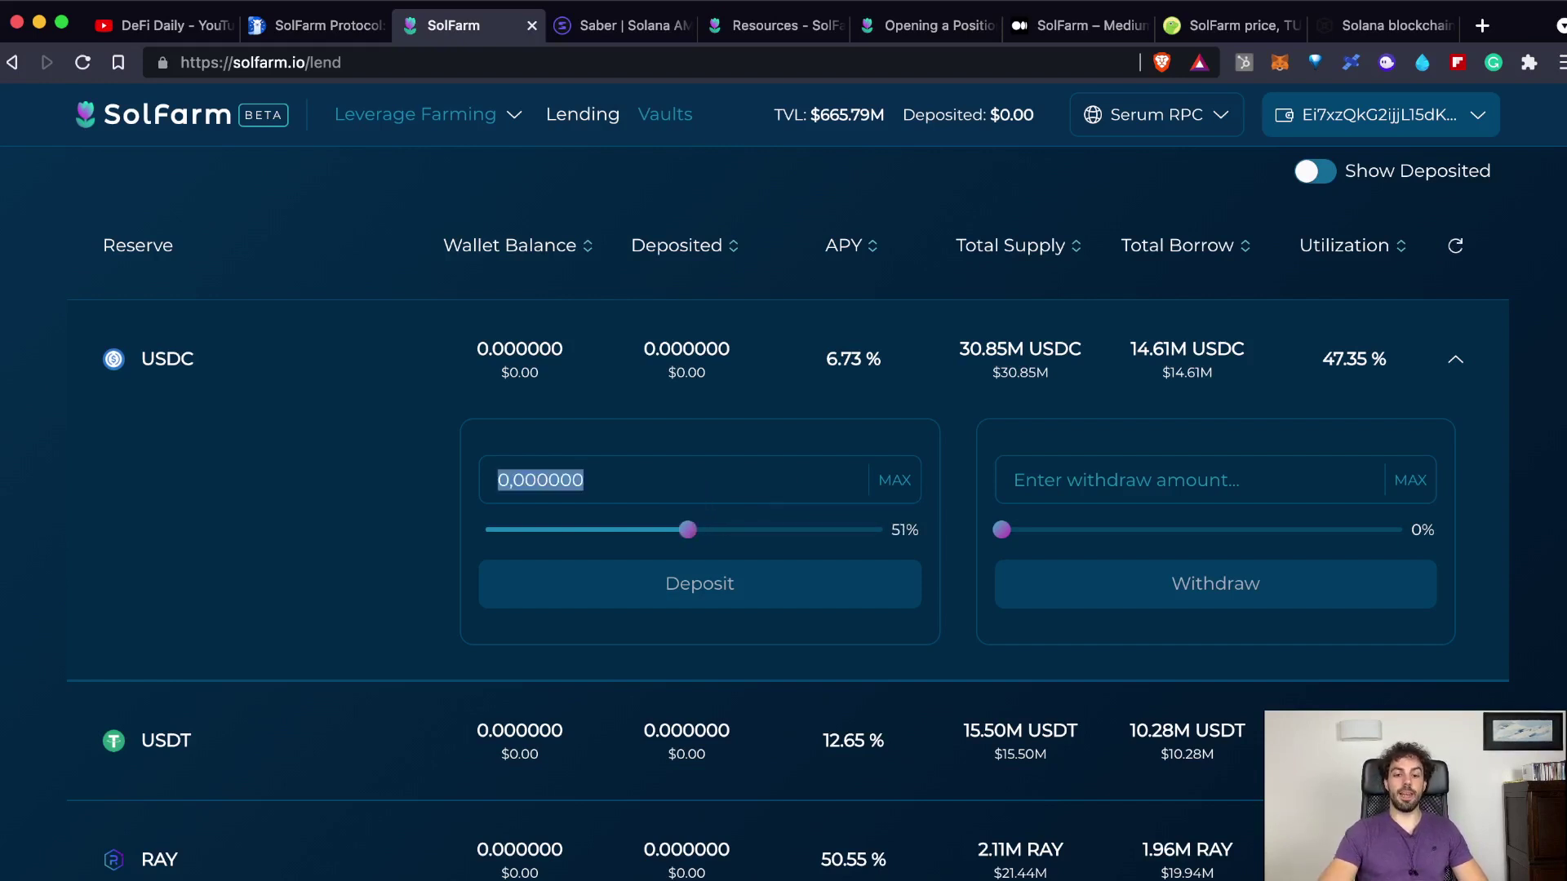
type("0")
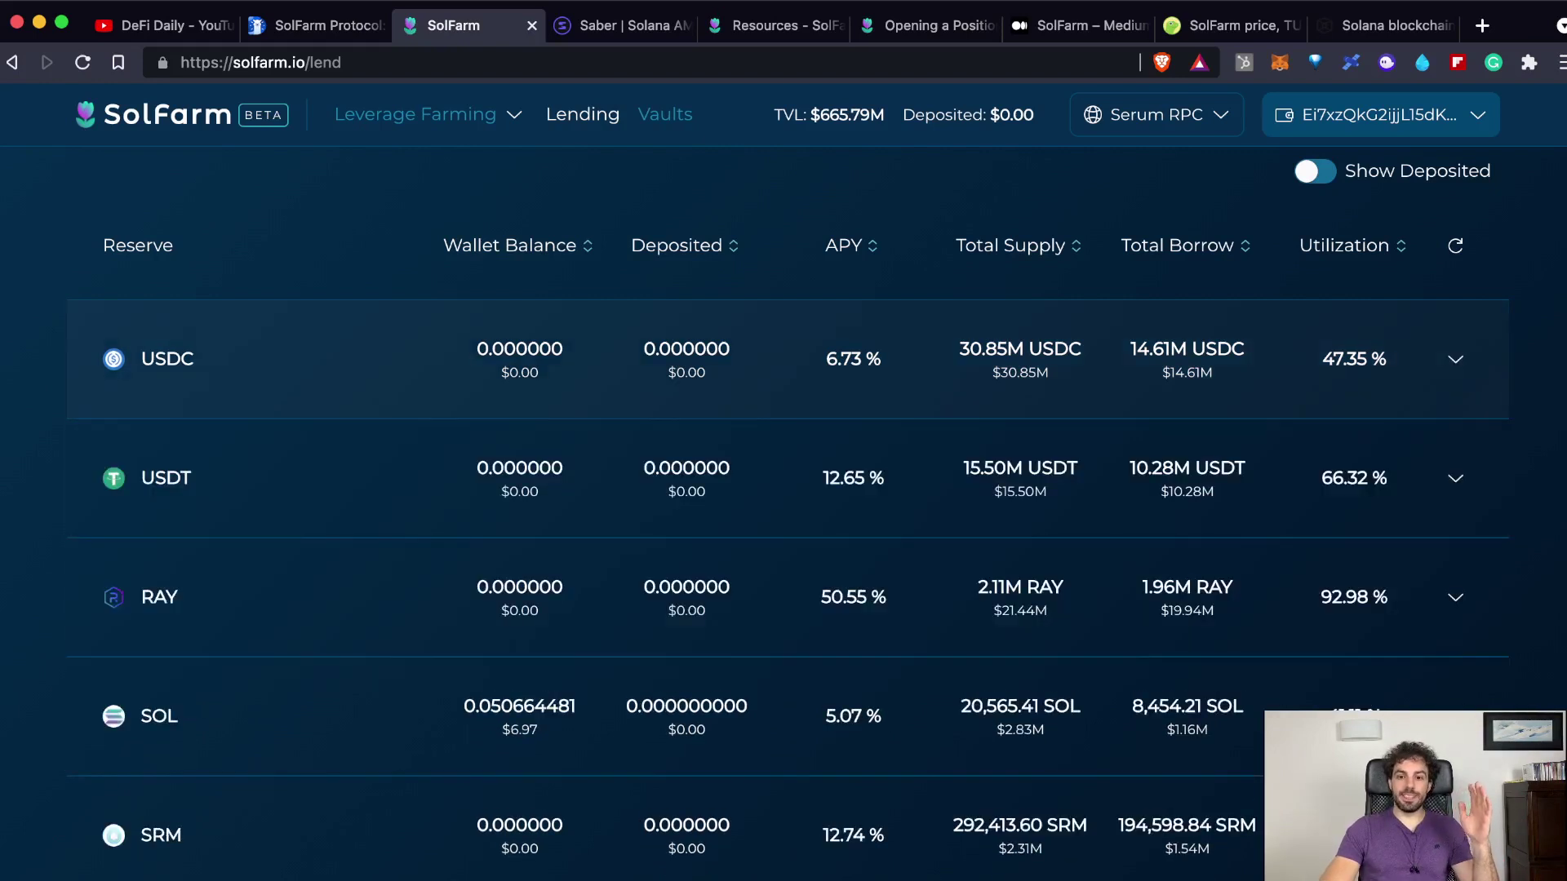
Step: Review the APY and utilization of the lending reserves, and the notice about when pool utilization disables borrowing
scroll(789, 514, "up", 1)
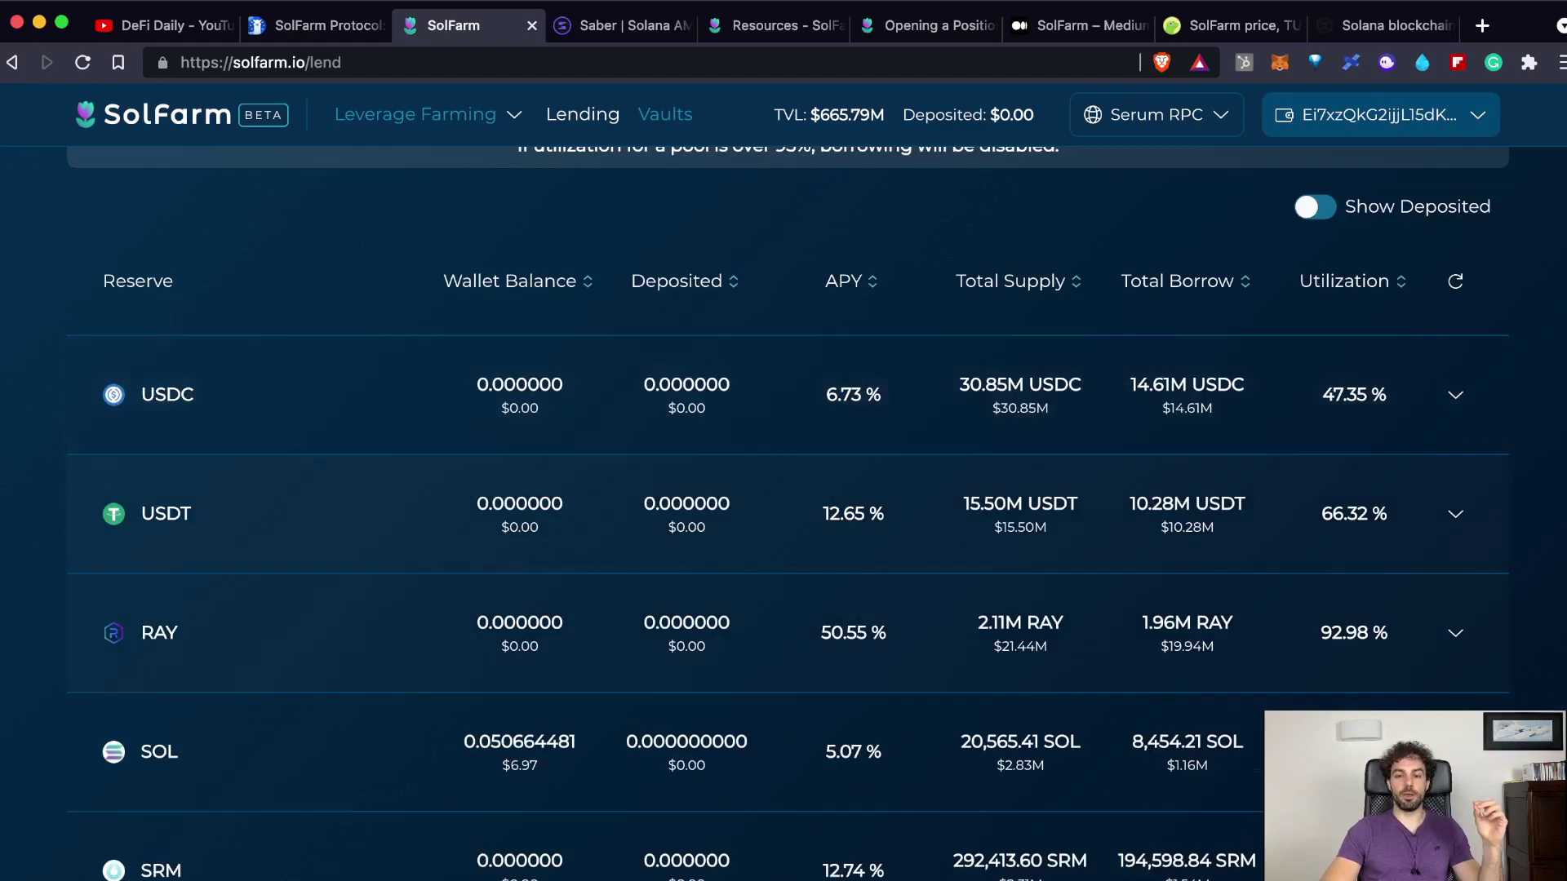
scroll(789, 514, "down", 5)
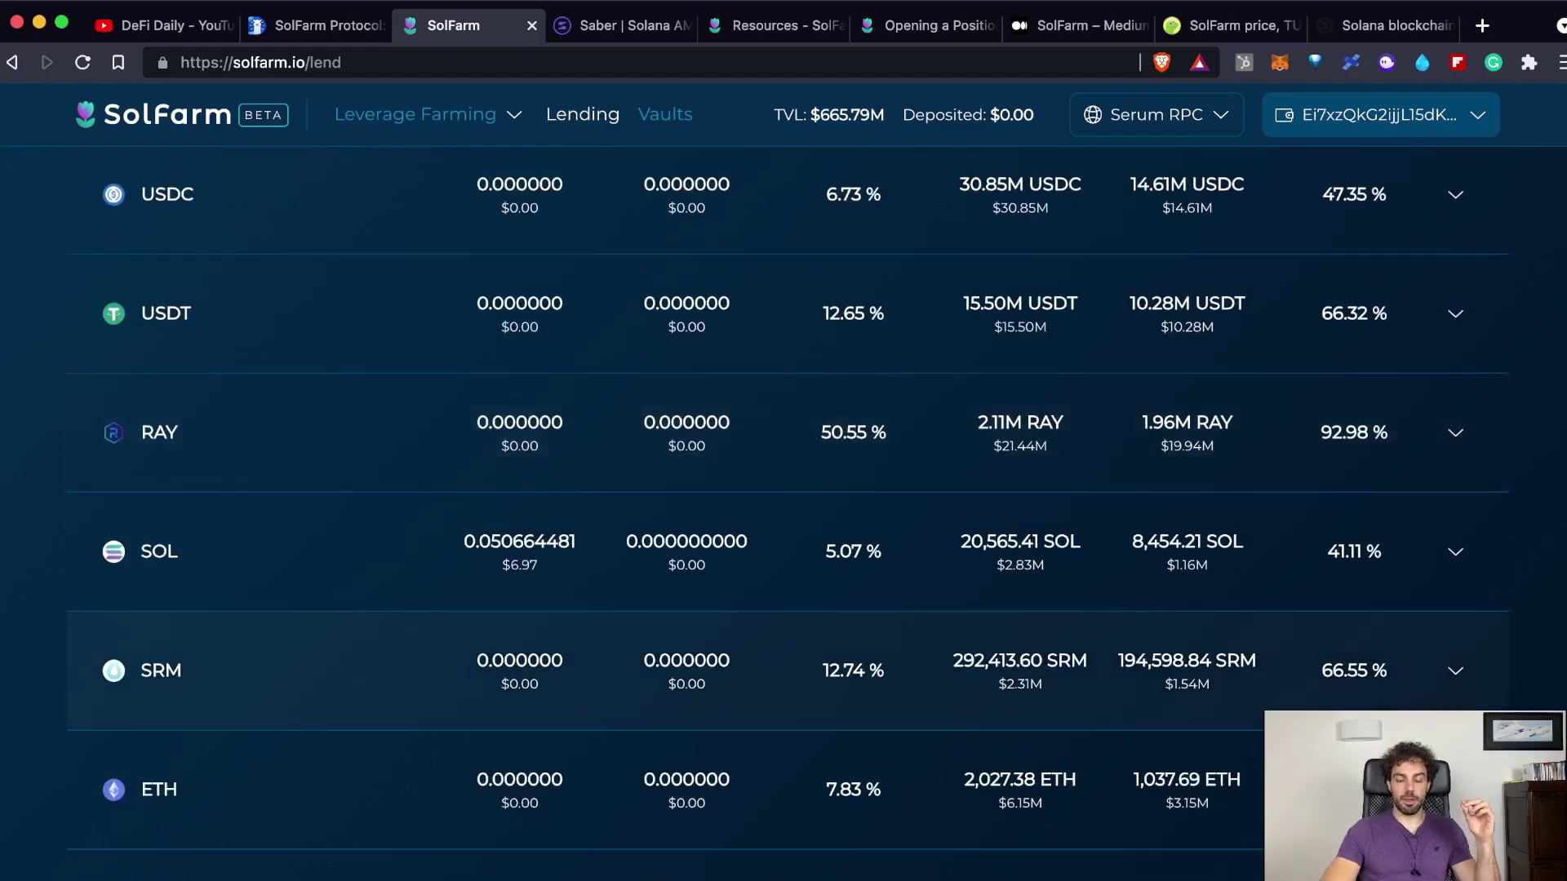
scroll(789, 678, "down", 3)
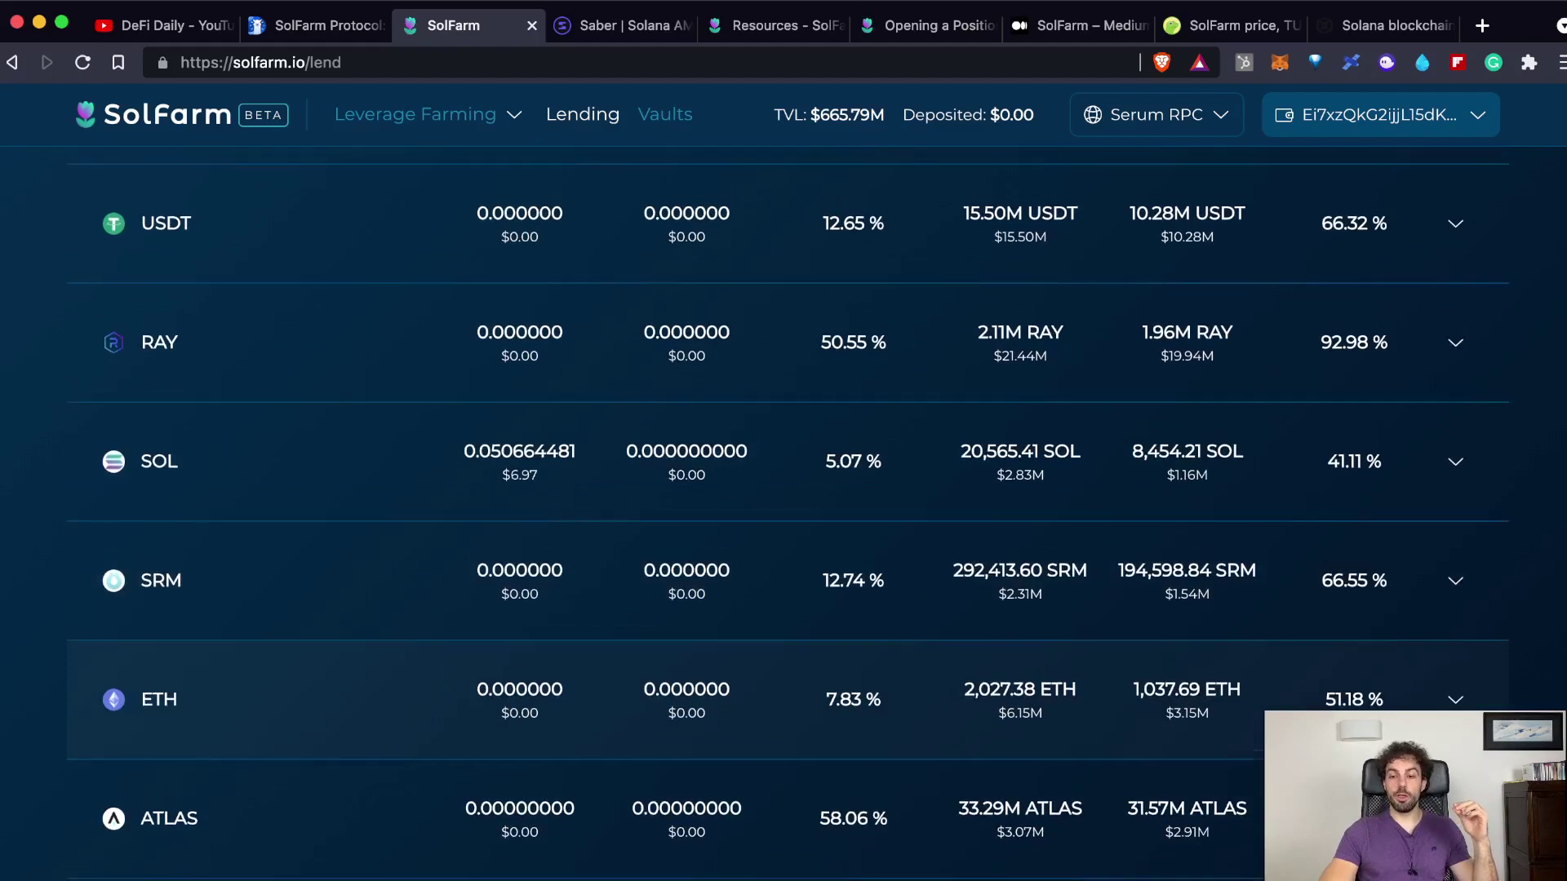
scroll(788, 678, "up", 9)
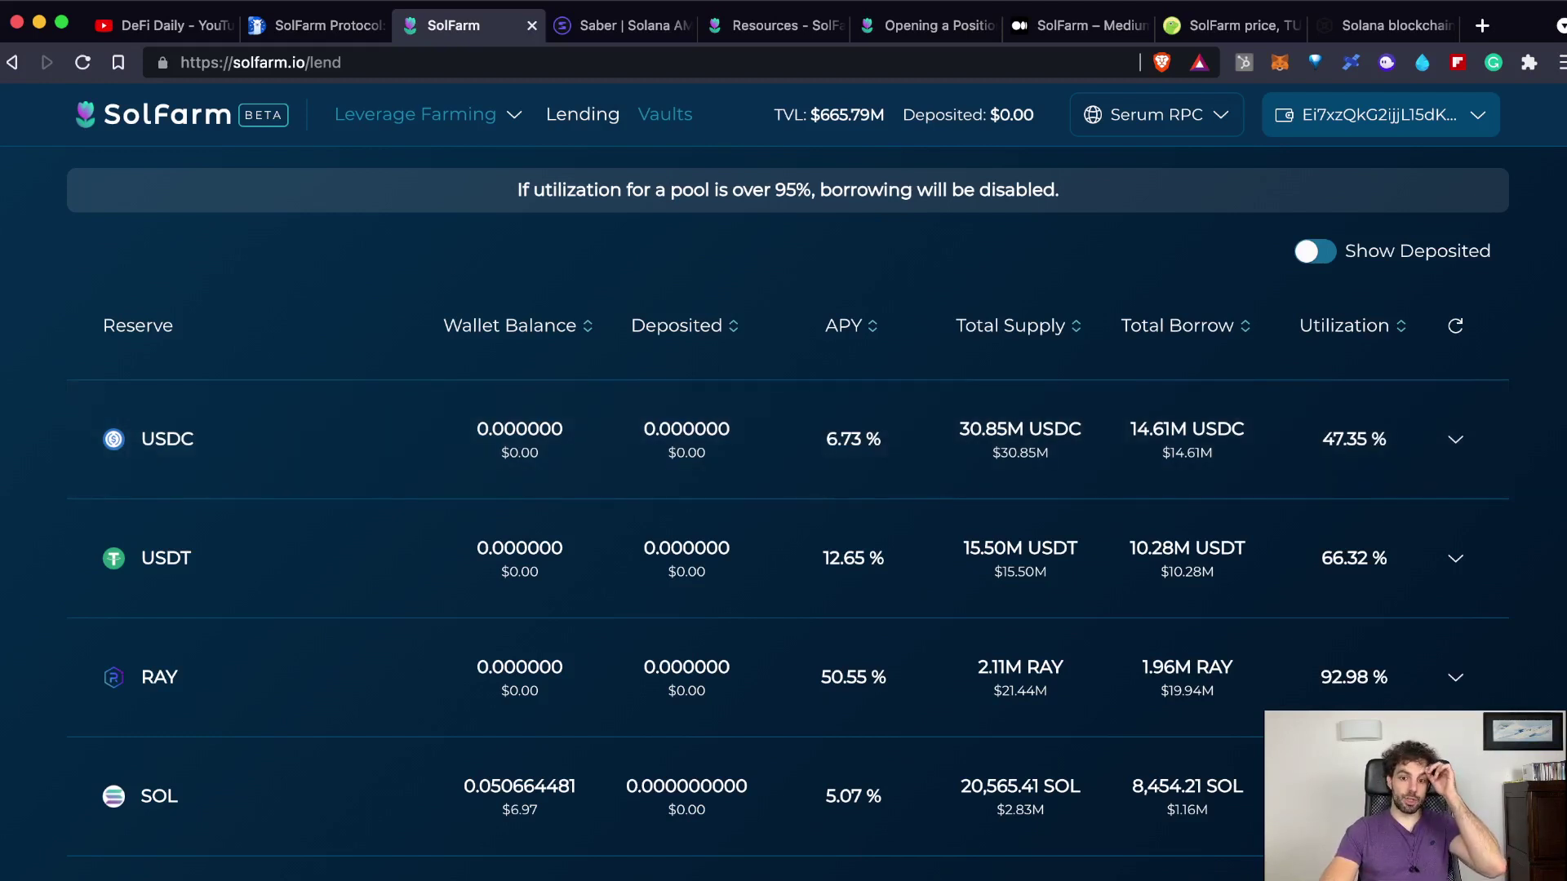
triple_click(788, 189)
left_click(787, 190)
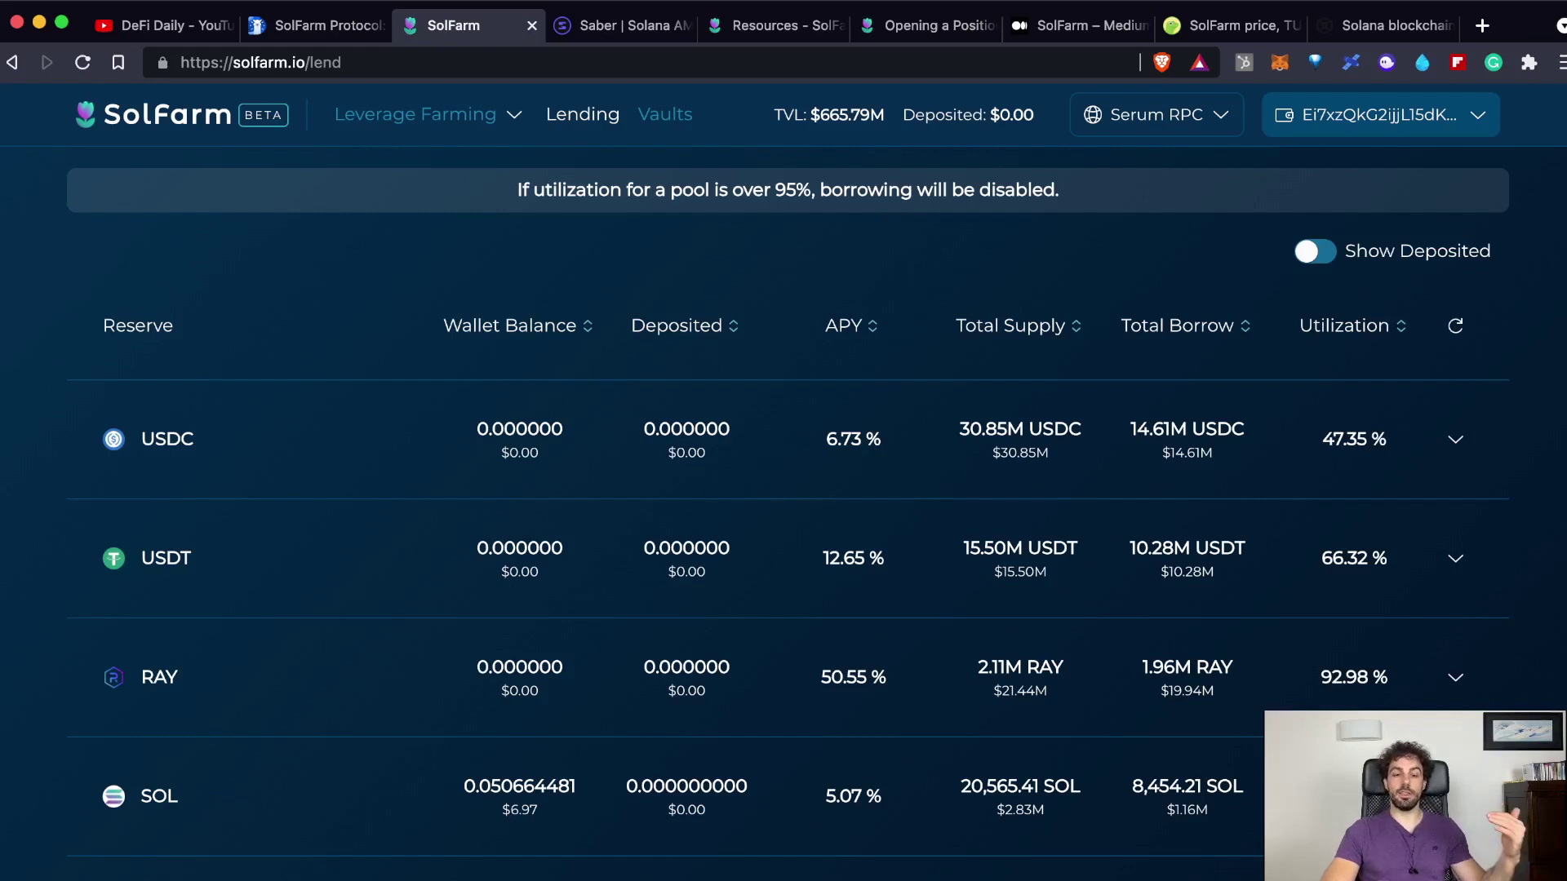
Step: Open the Leverage Farming page and look through the leveraged APY, yield breakdown and borrowing interest of the listed vaults
left_click(416, 115)
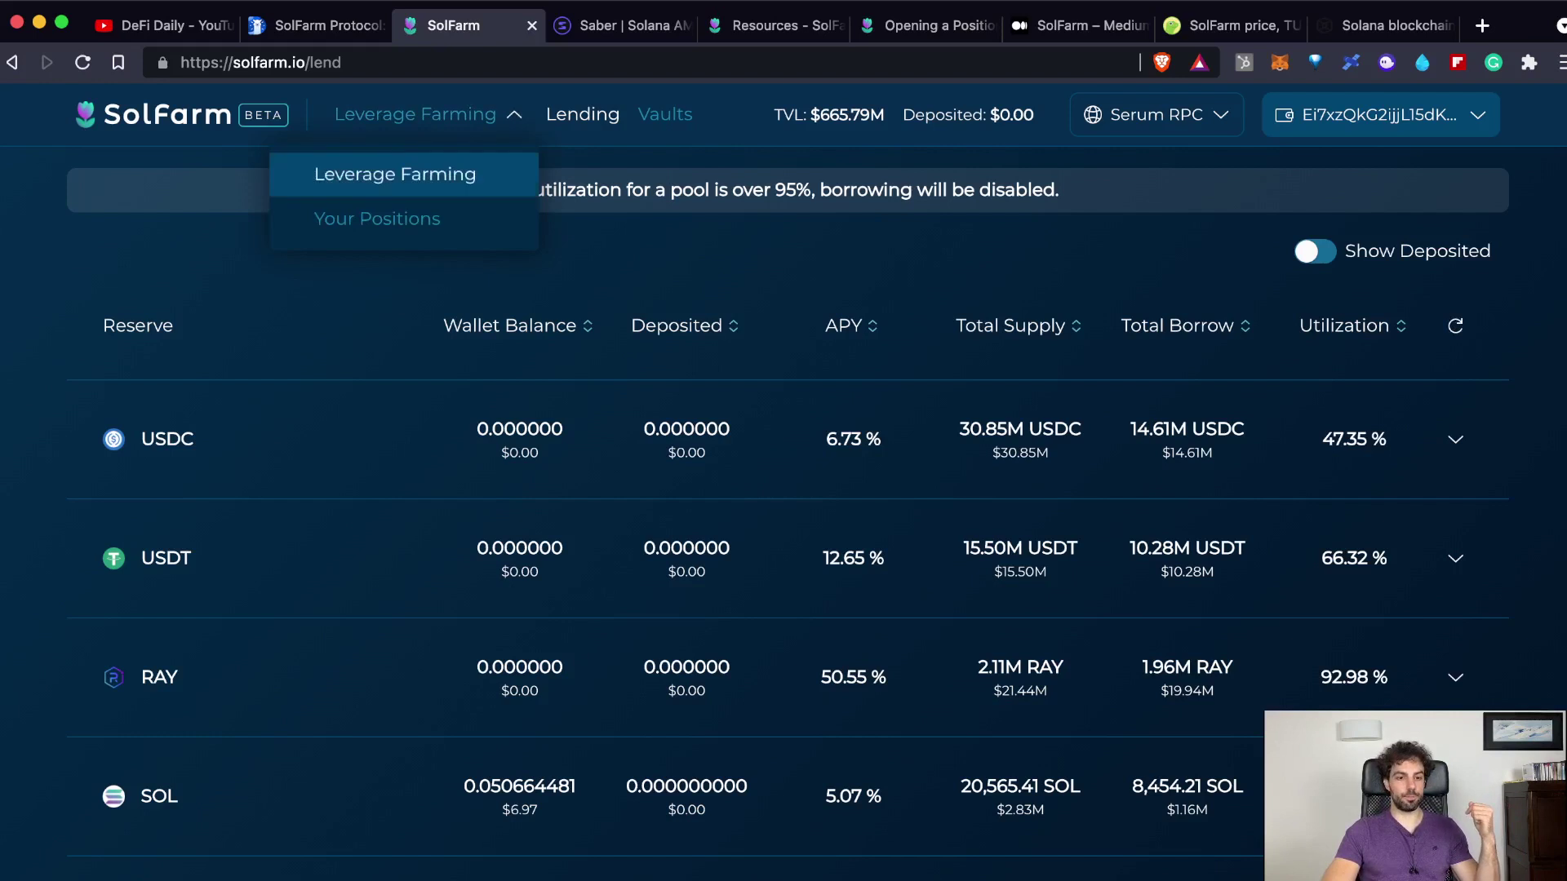
left_click(395, 174)
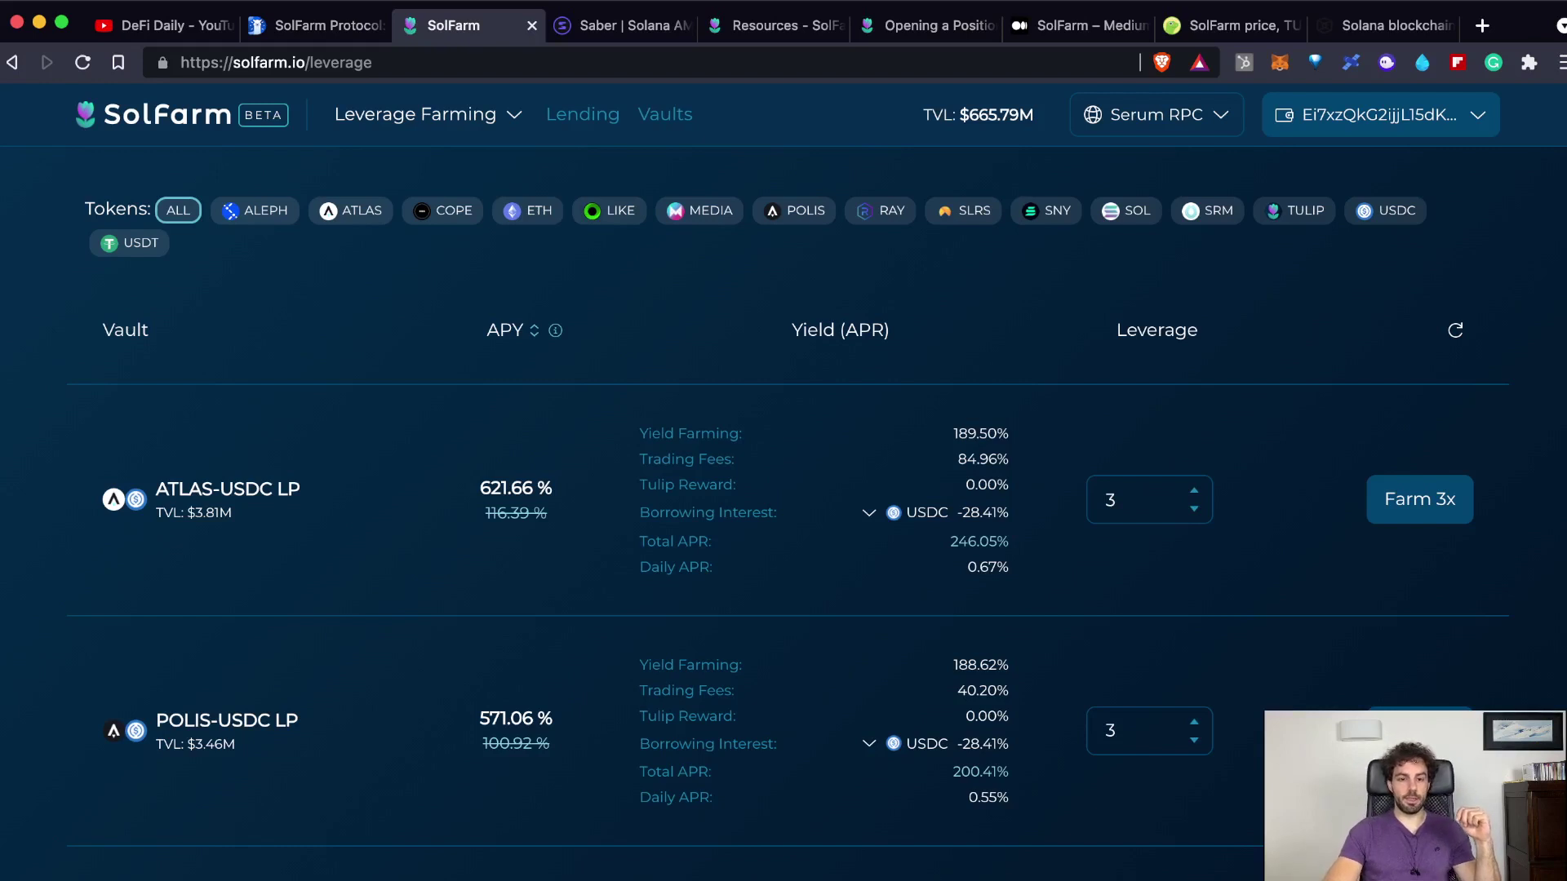
scroll(787, 529, "down", 2)
scroll(1420, 440, "up", 2)
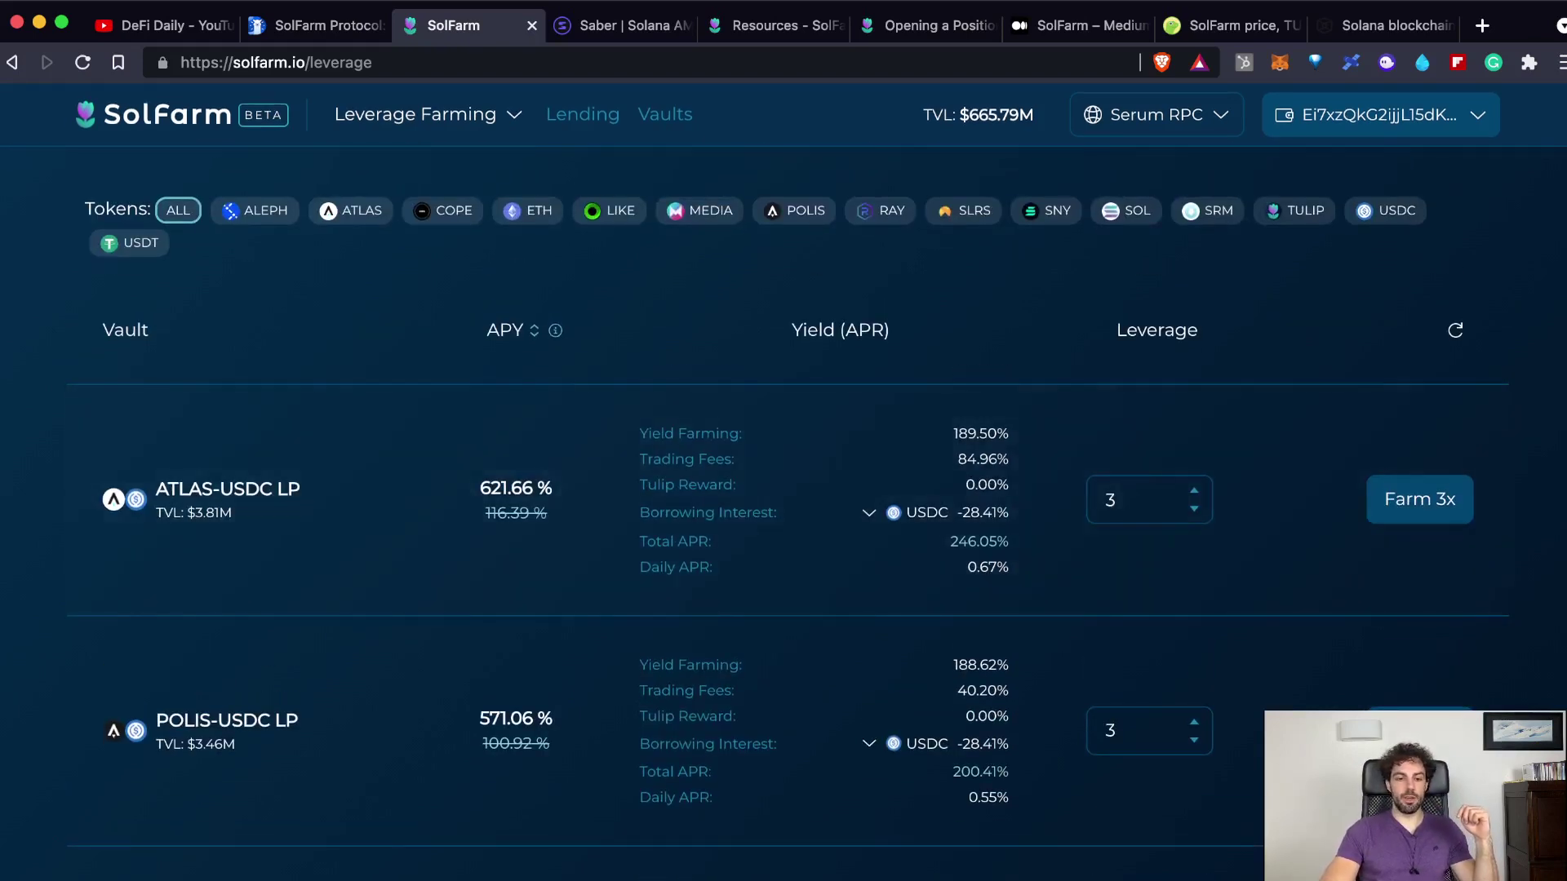
scroll(787, 517, "down", 10)
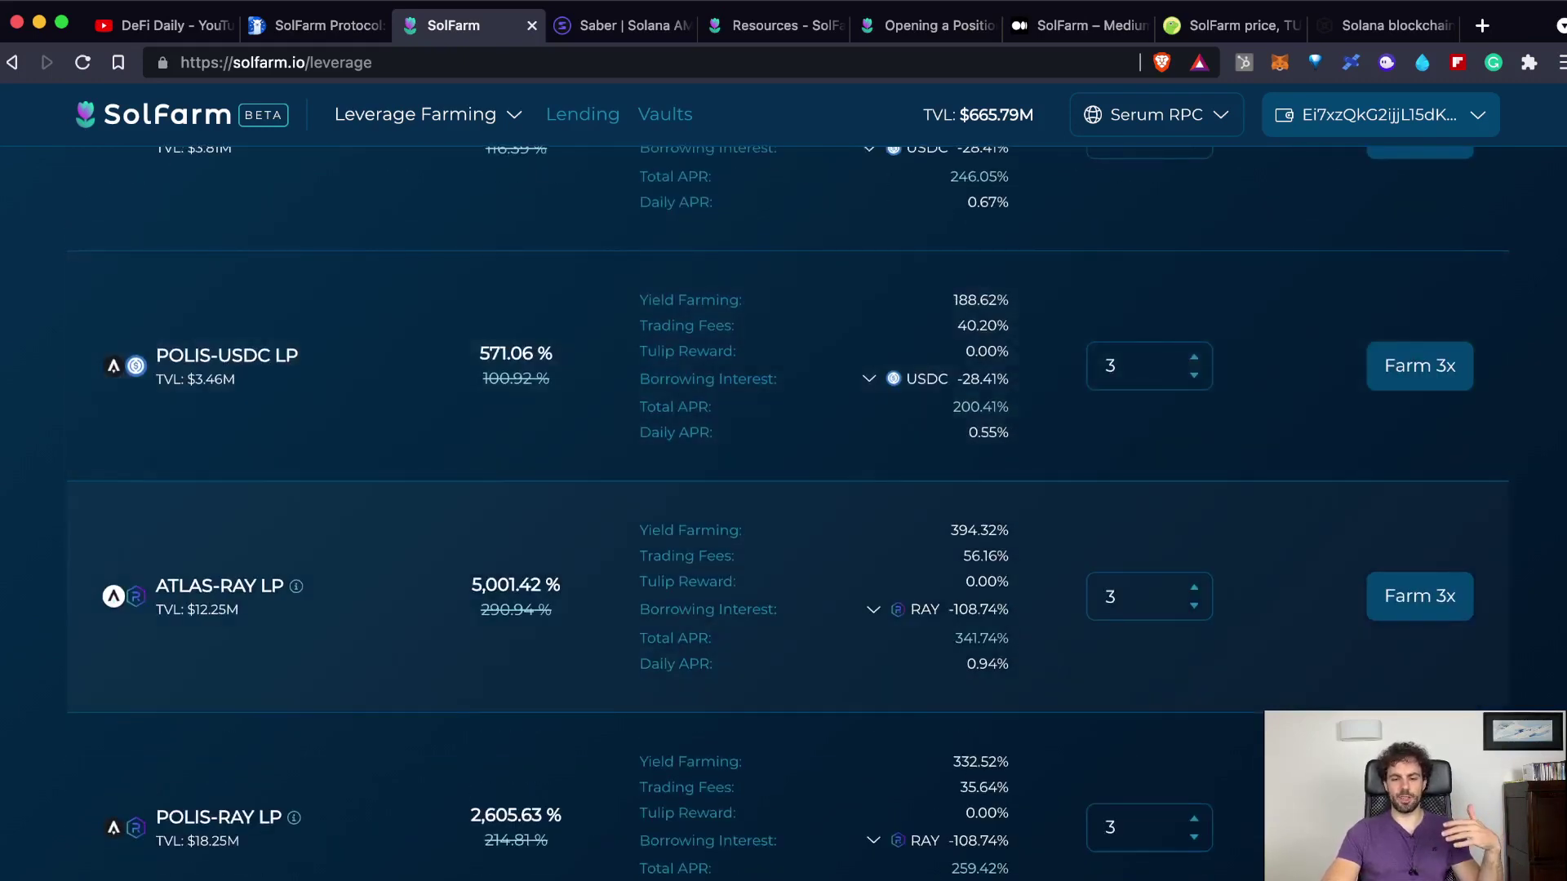
scroll(787, 517, "down", 17)
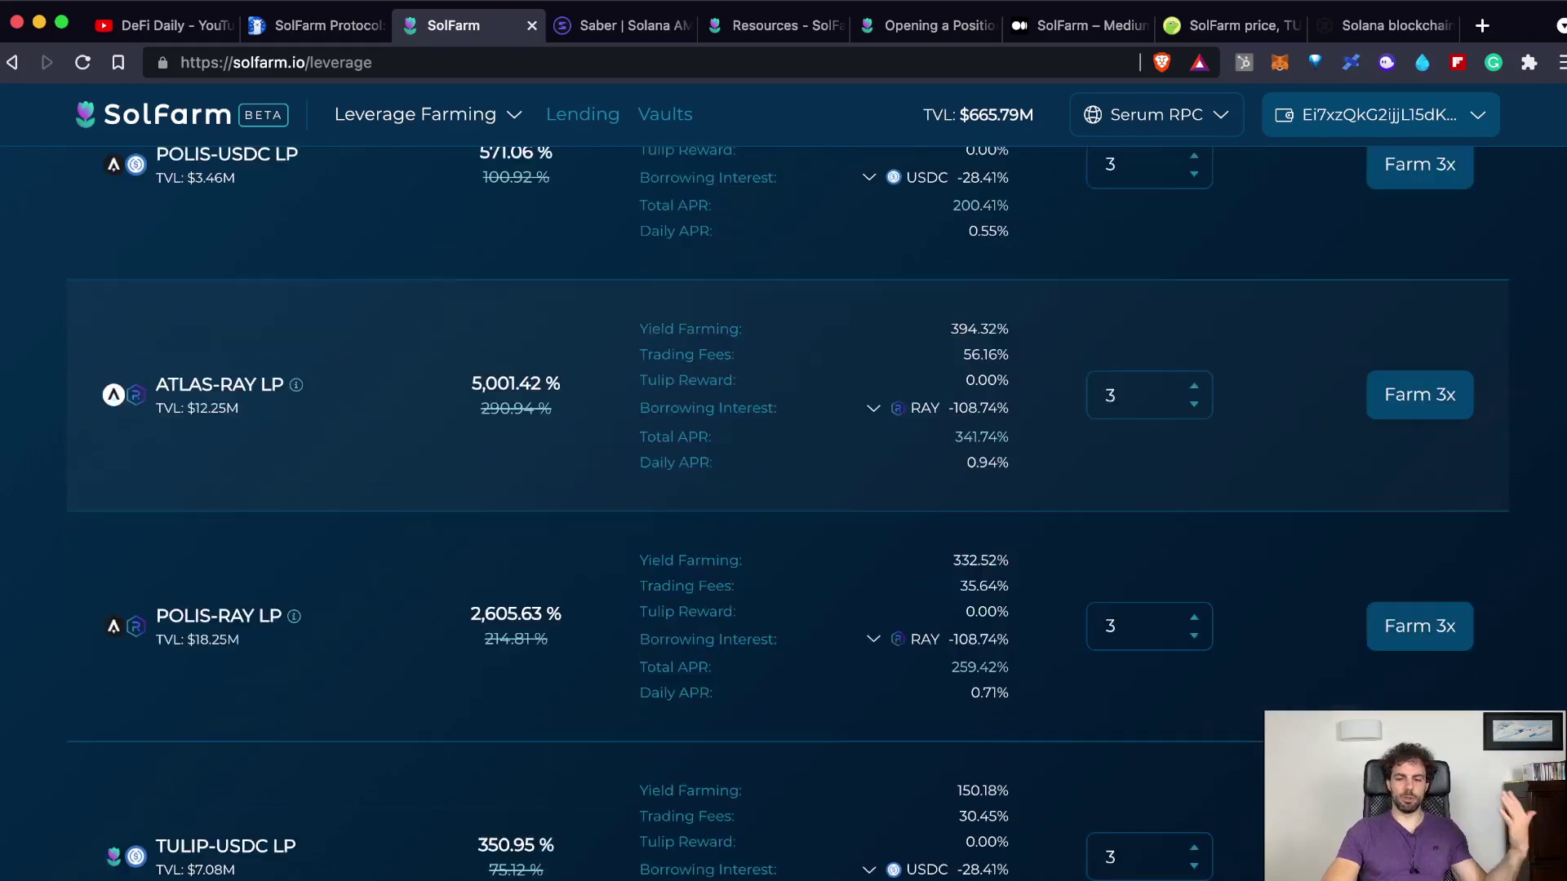
scroll(787, 517, "down", 7)
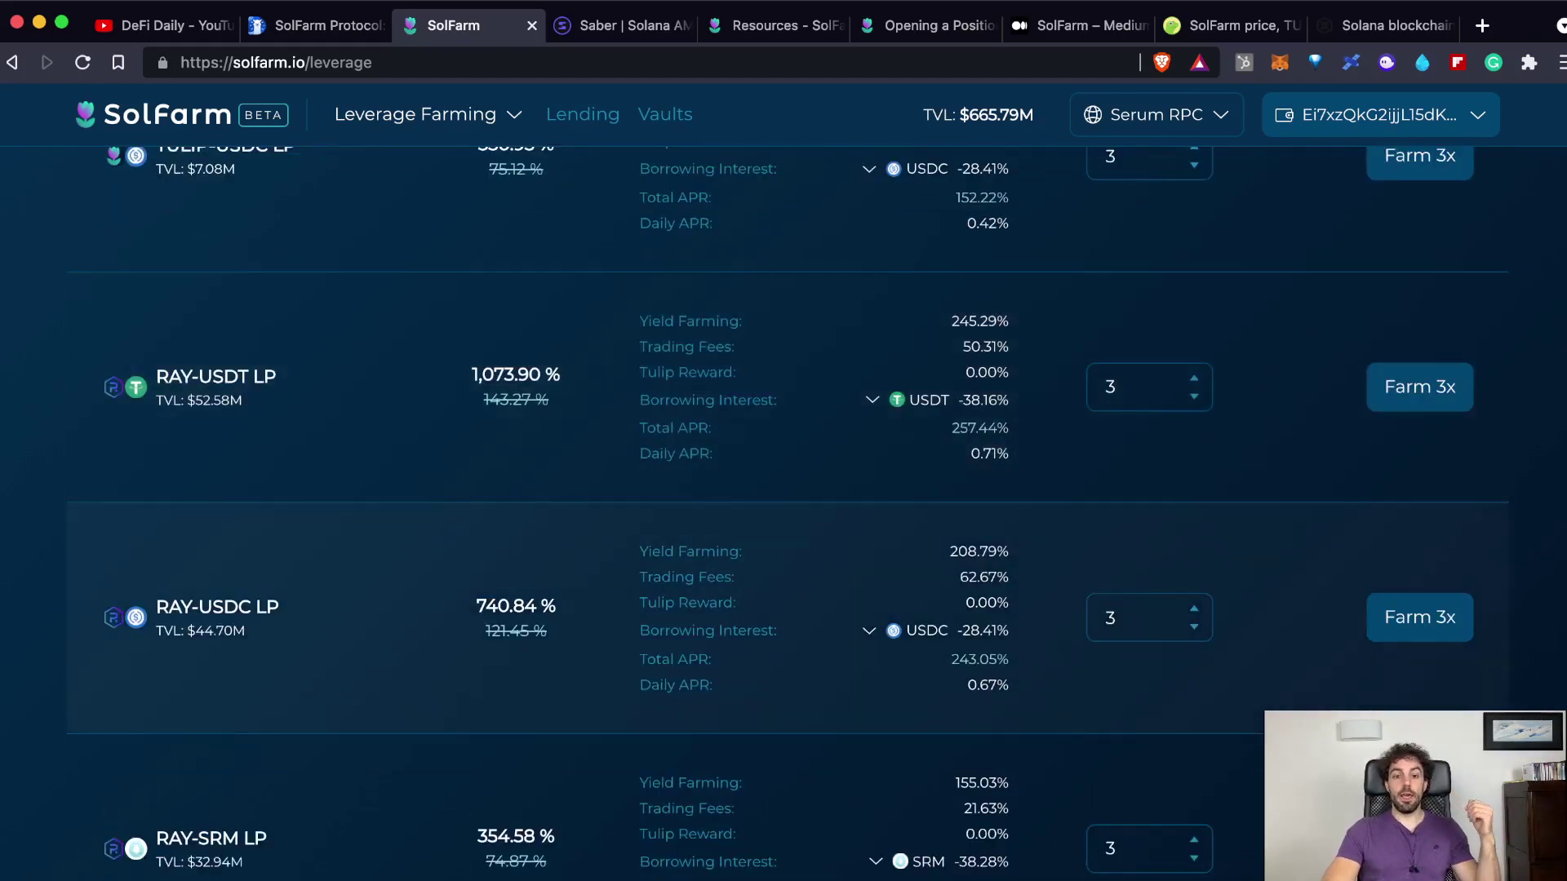
scroll(787, 516, "down", 5)
scroll(786, 517, "up", 18)
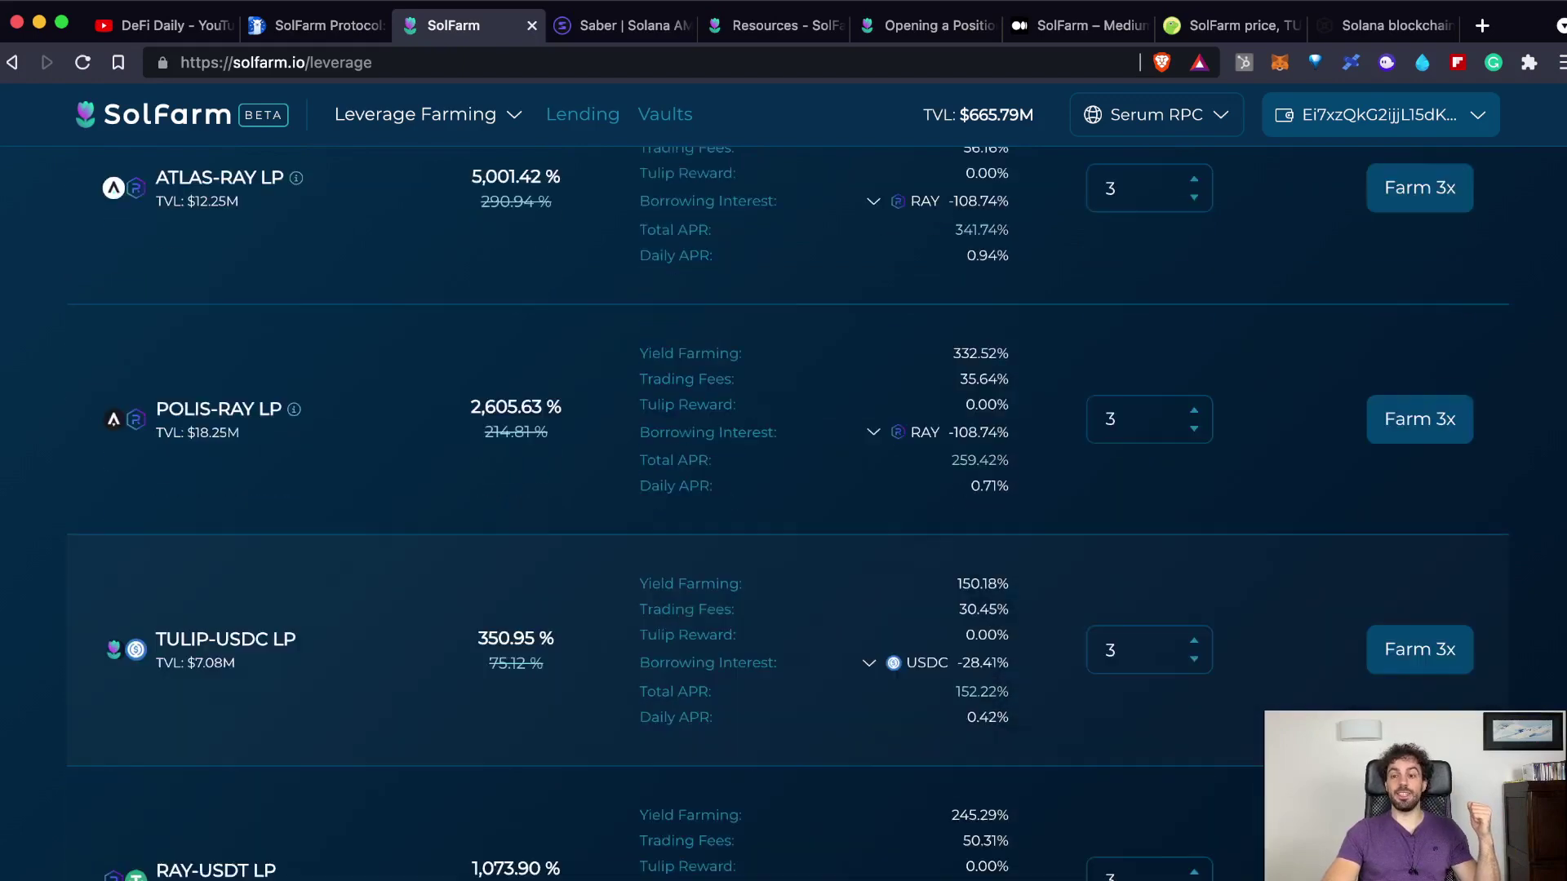
scroll(787, 516, "up", 20)
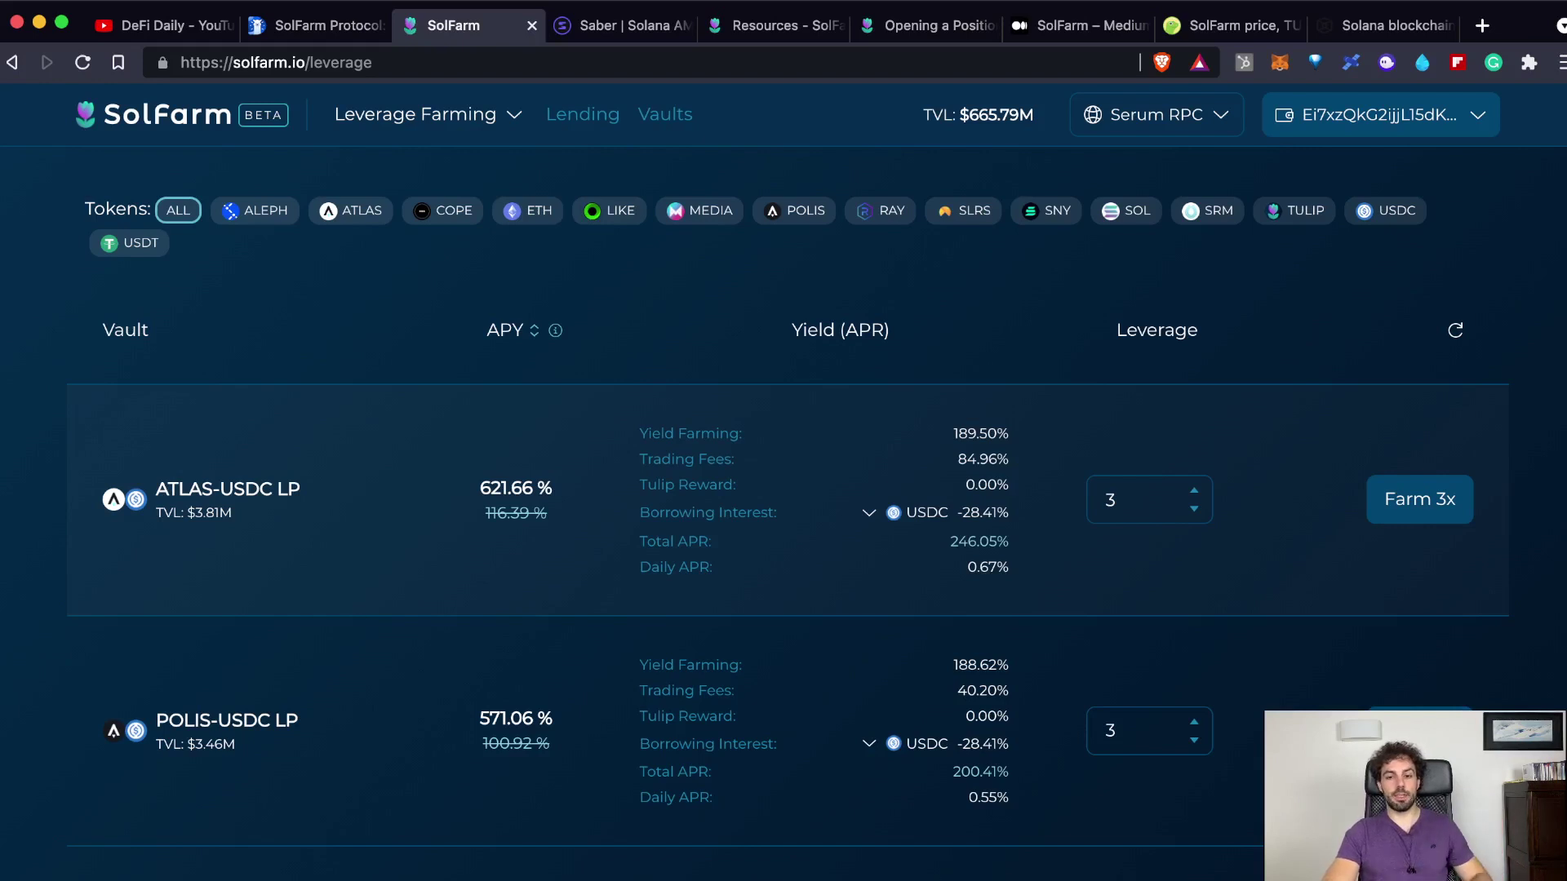
Step: Start a 3x leveraged farm on the ATLAS-USDC LP vault and set the ATLAS amount to 100
left_click(1420, 498)
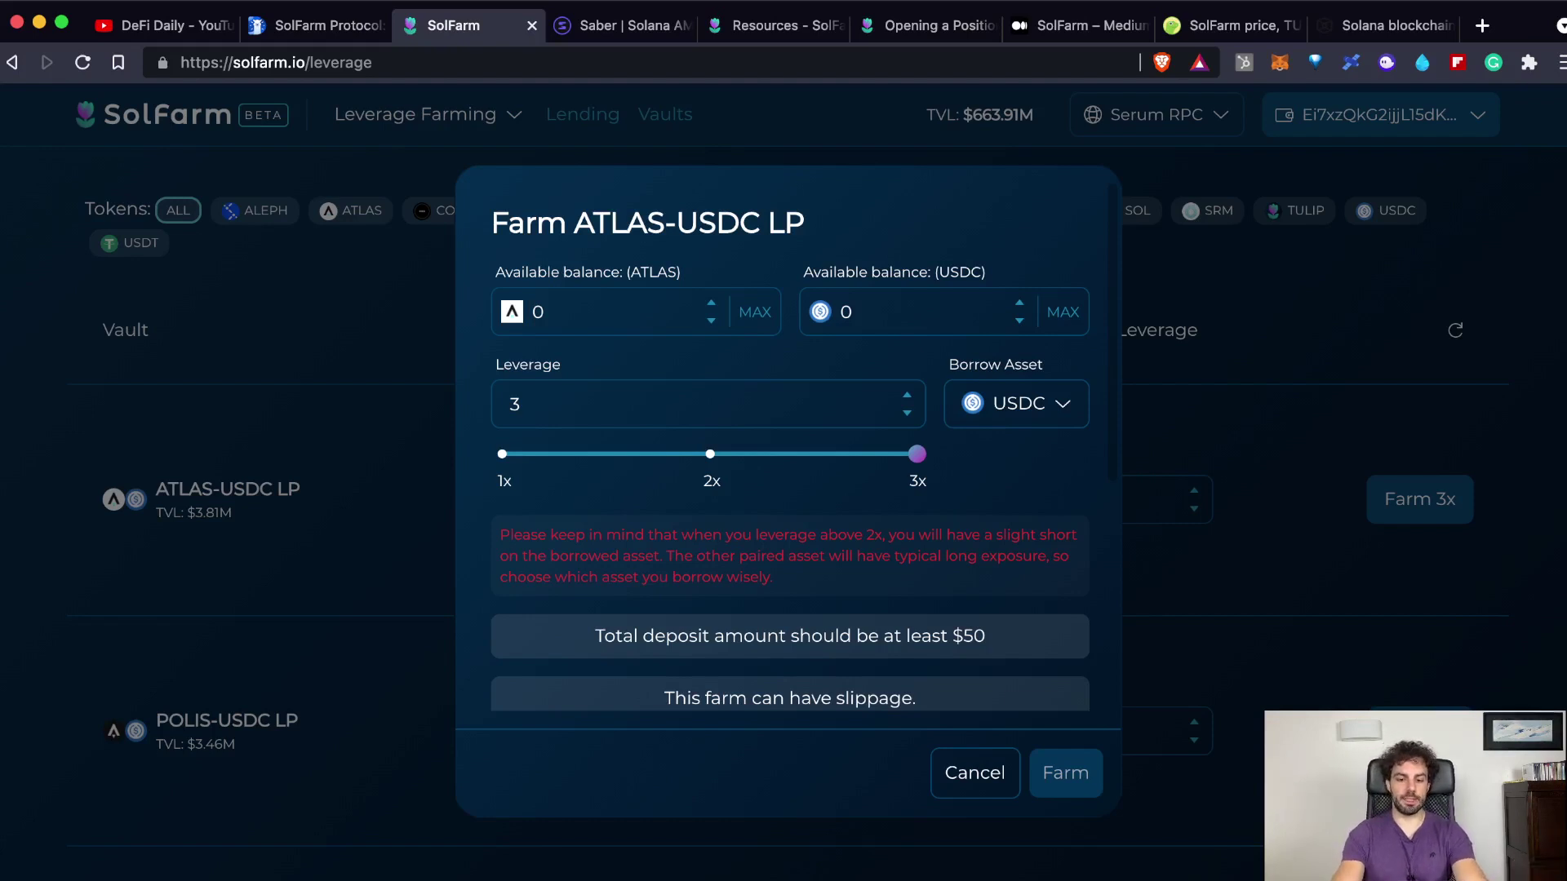
key("BackSpace")
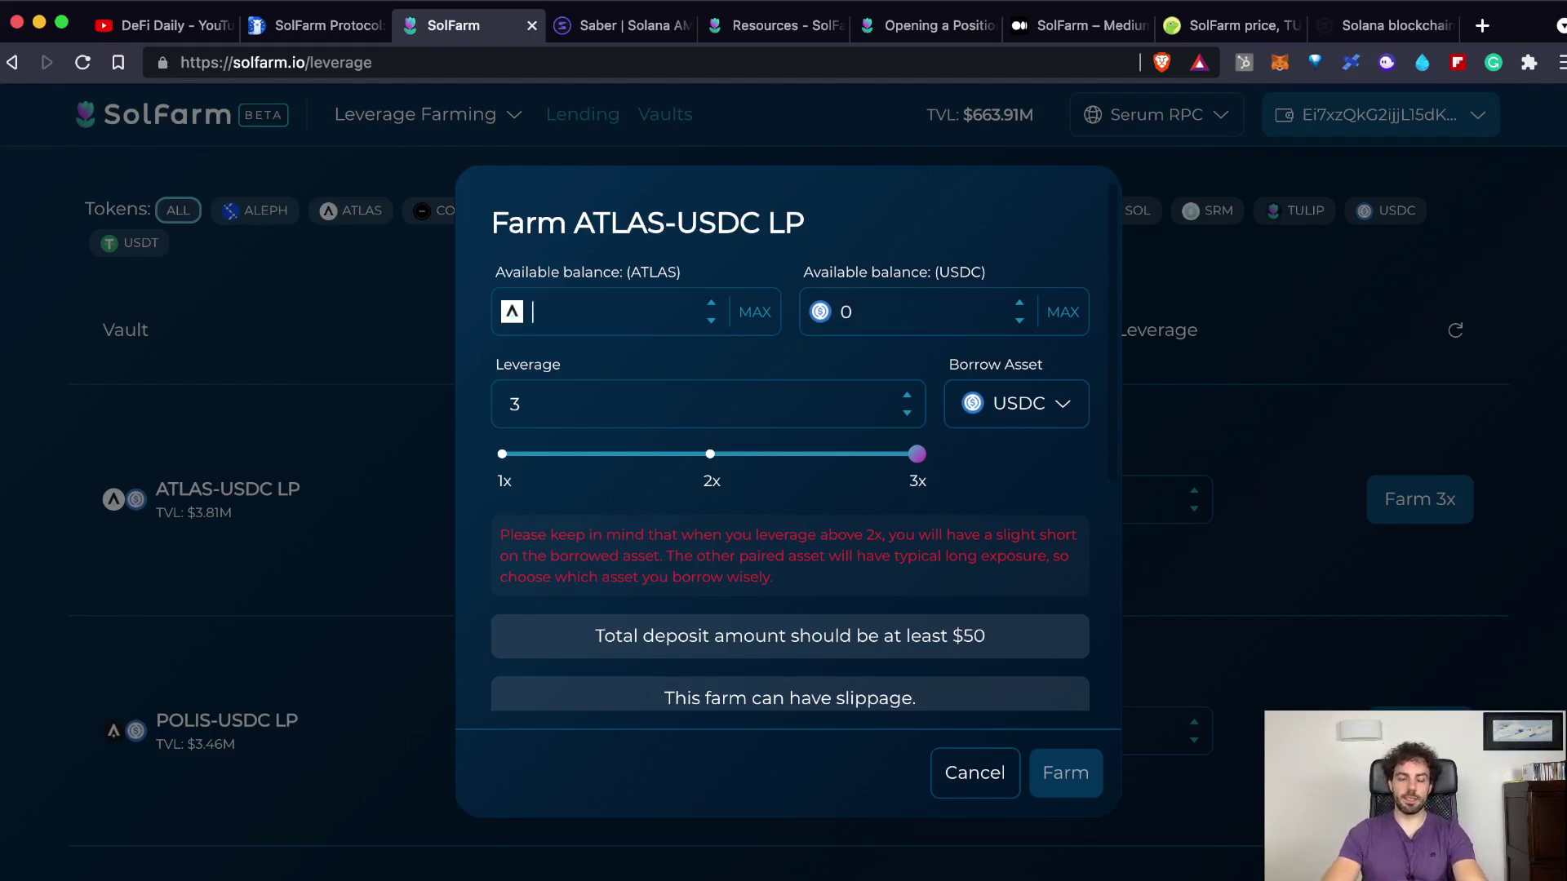
type("100")
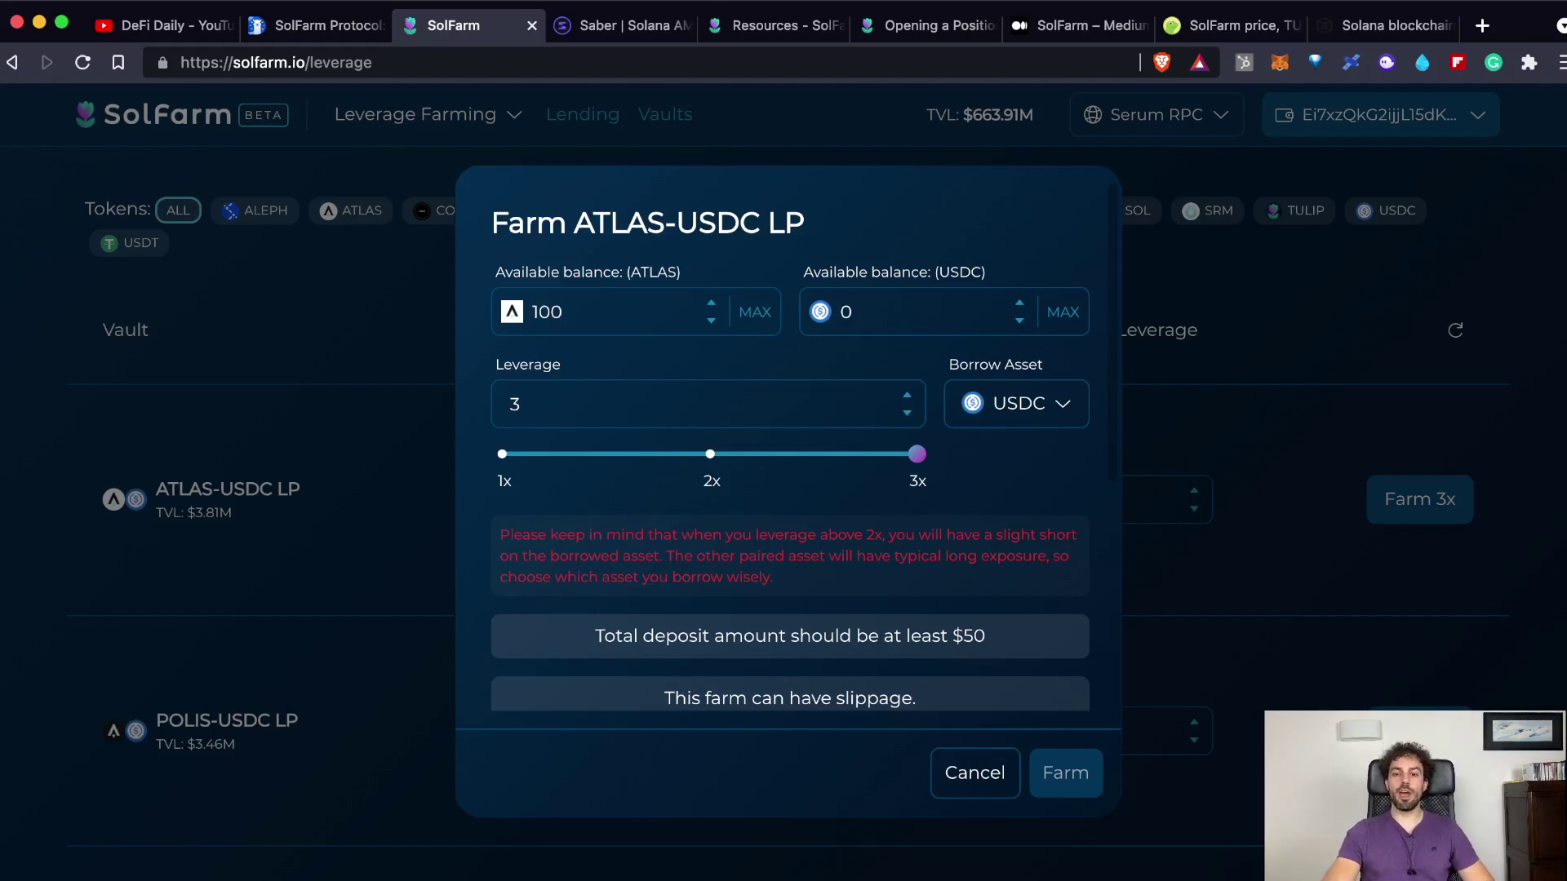
Step: Check which assets can be borrowed for the ATLAS-USDC position, leaving USDC selected
left_click(1016, 403)
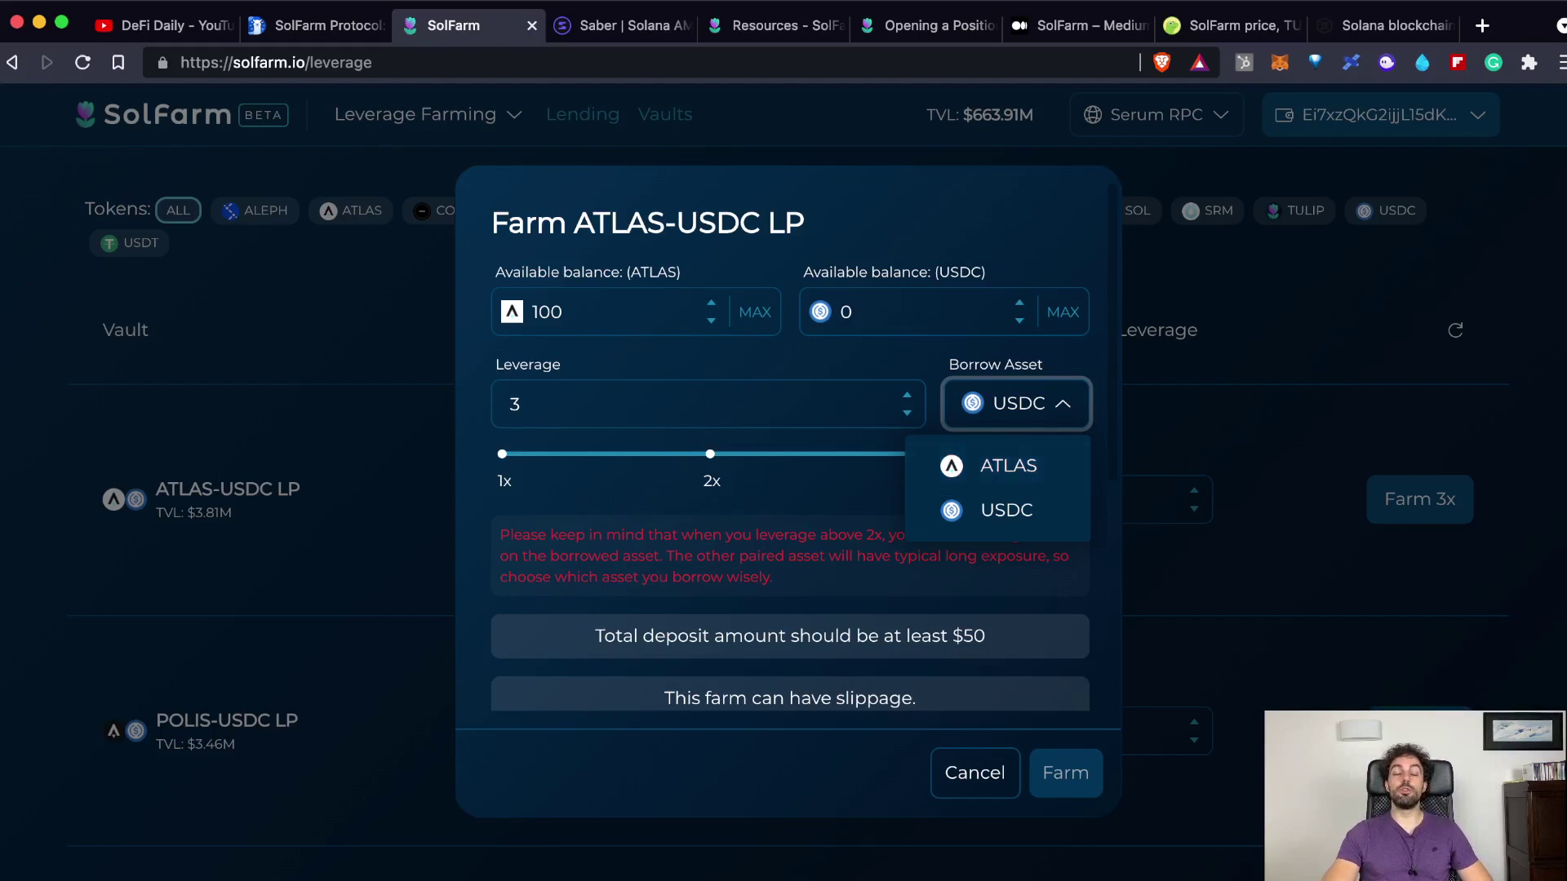
key("Escape")
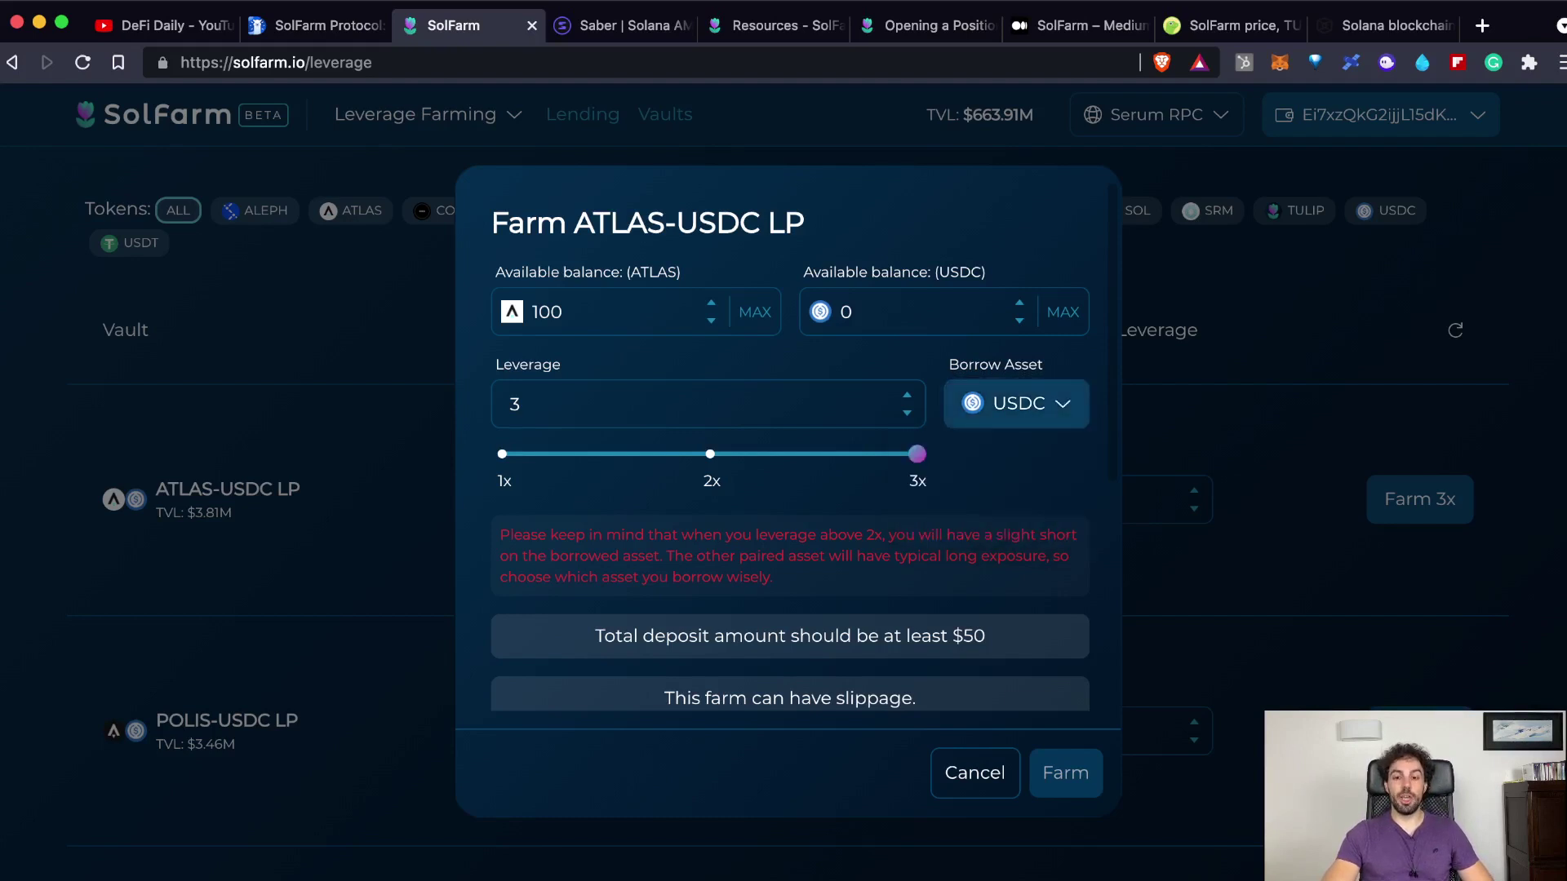
left_click(1017, 403)
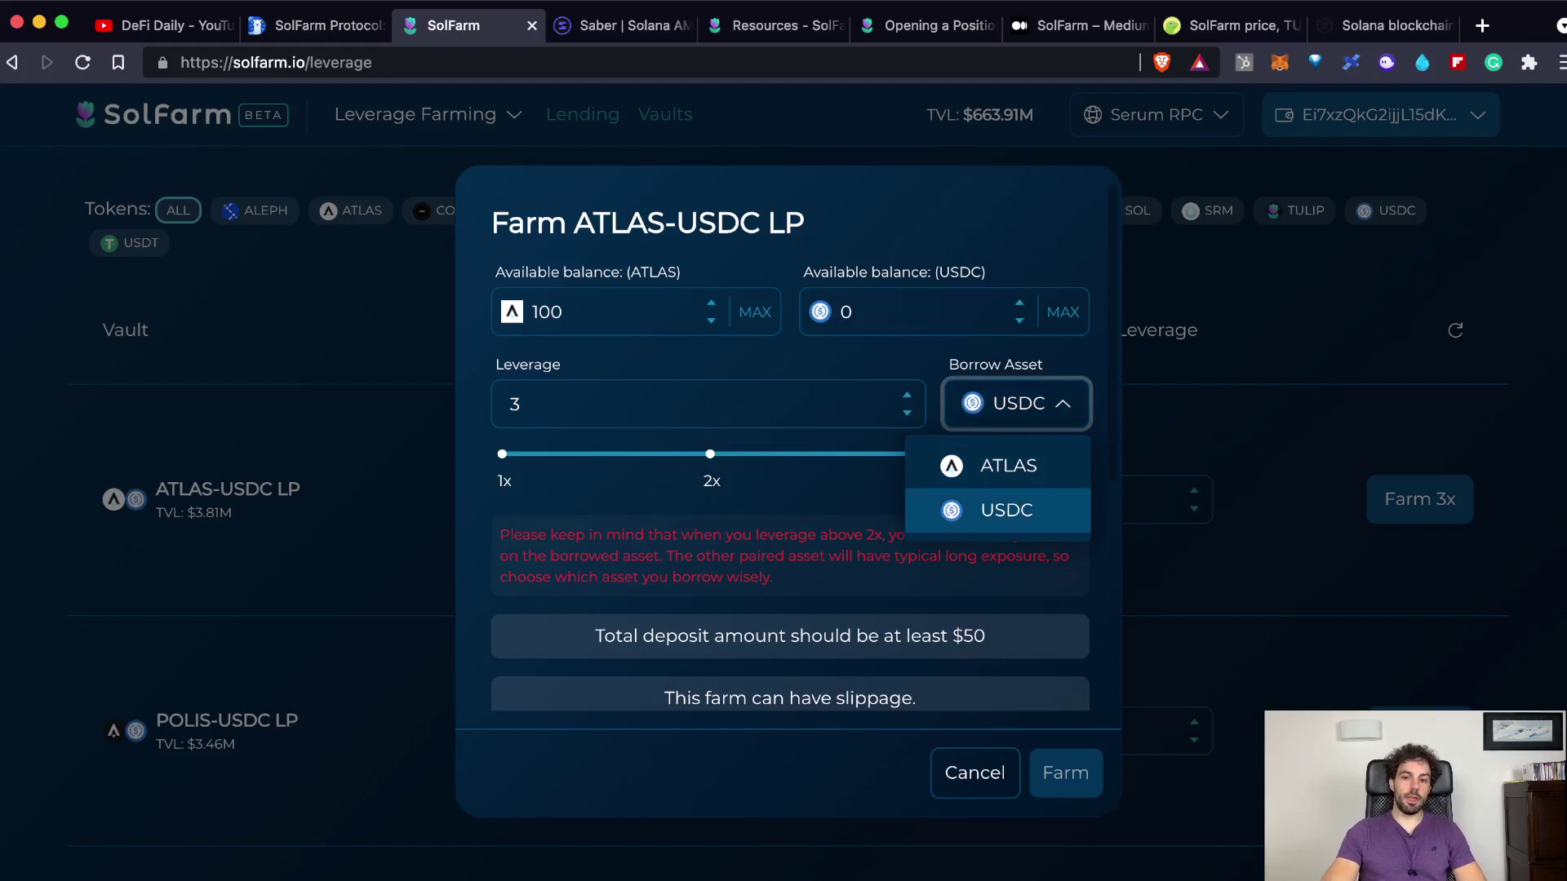
key("Escape")
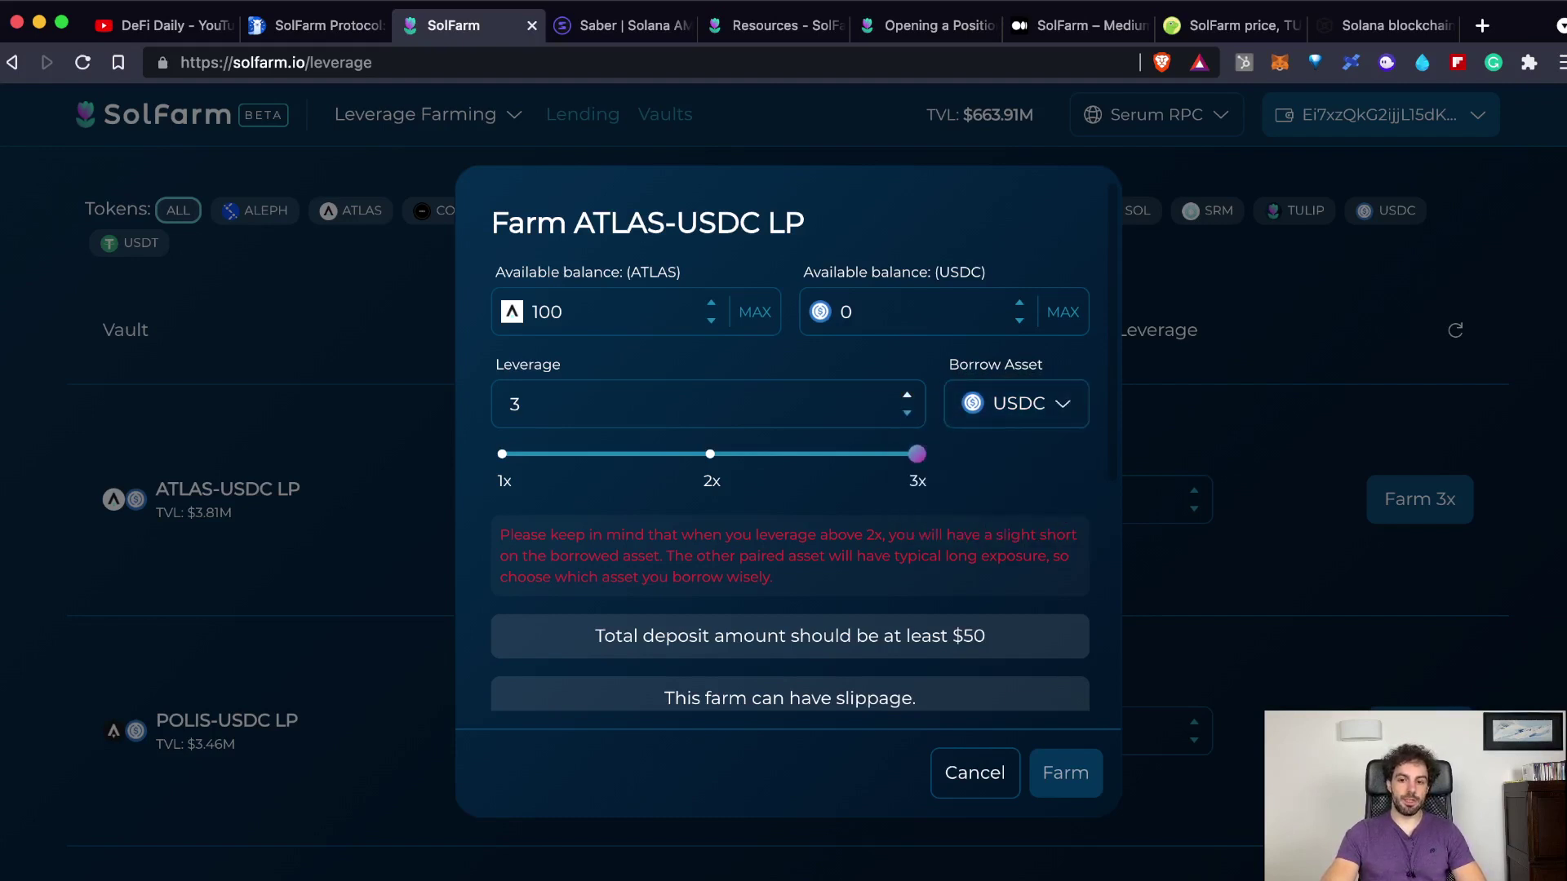
Step: Try 1.2x and 2x leverage on the ATLAS-USDC position, and return the leverage to 3x
left_click_drag(917, 454, 544, 454)
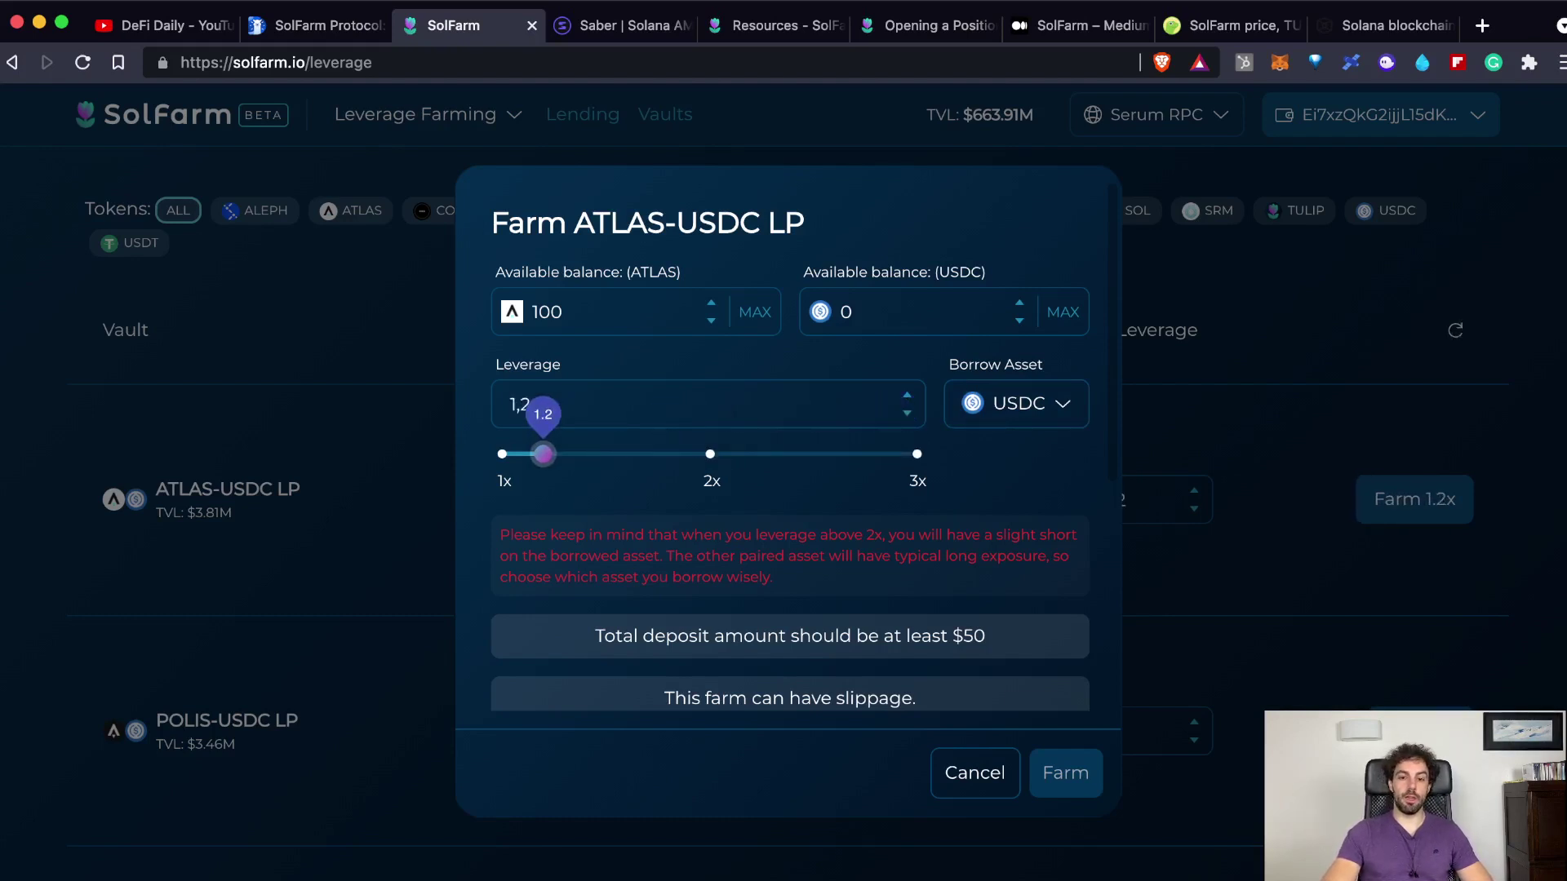
scroll(789, 454, "down", 5)
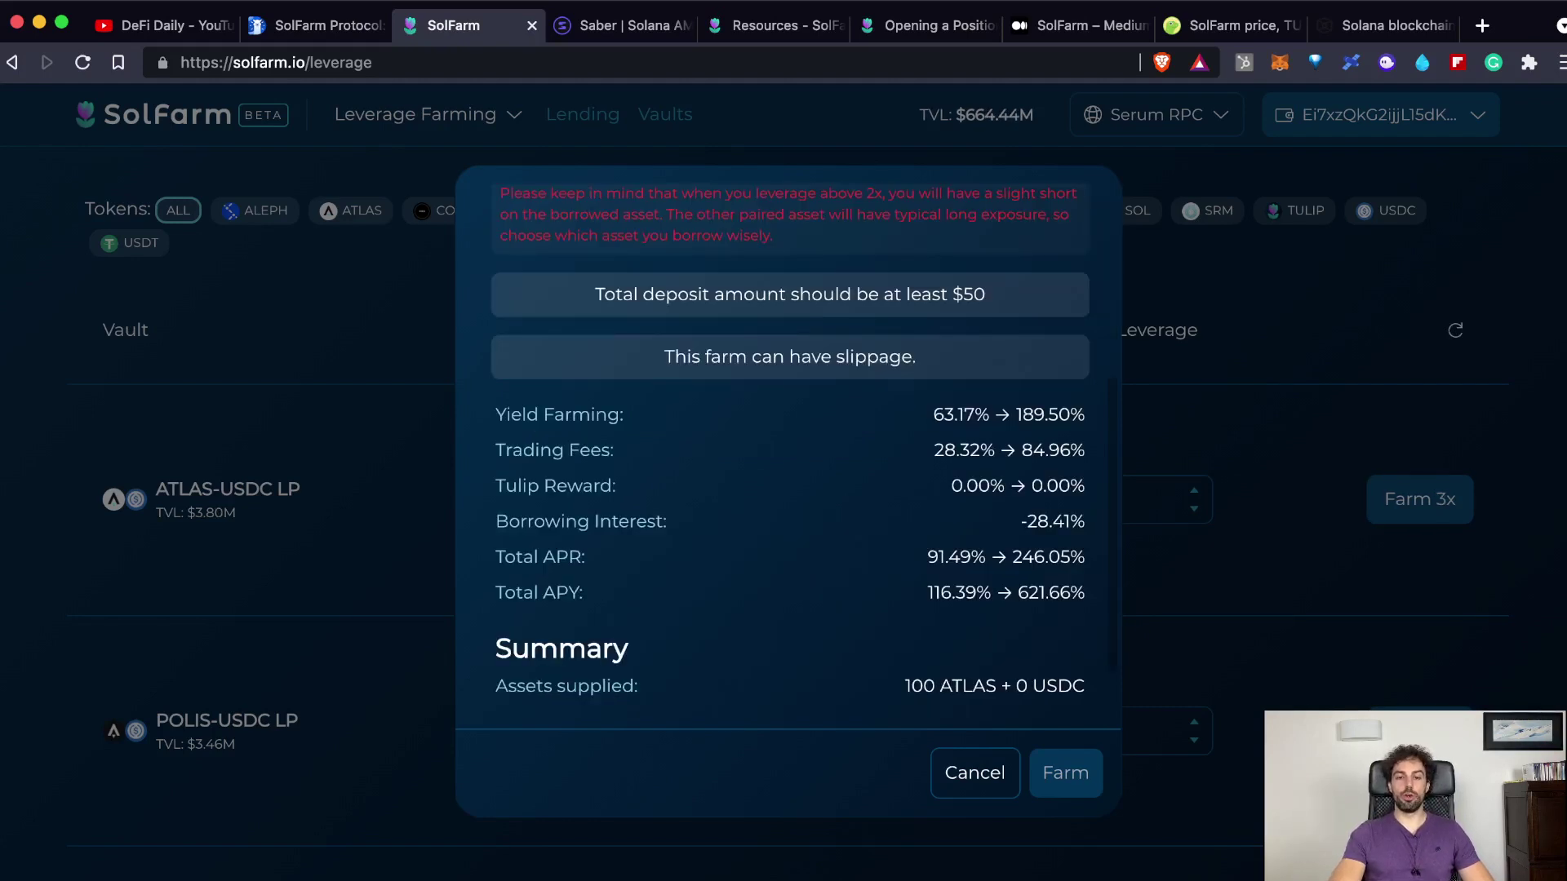
scroll(788, 454, "down", 1)
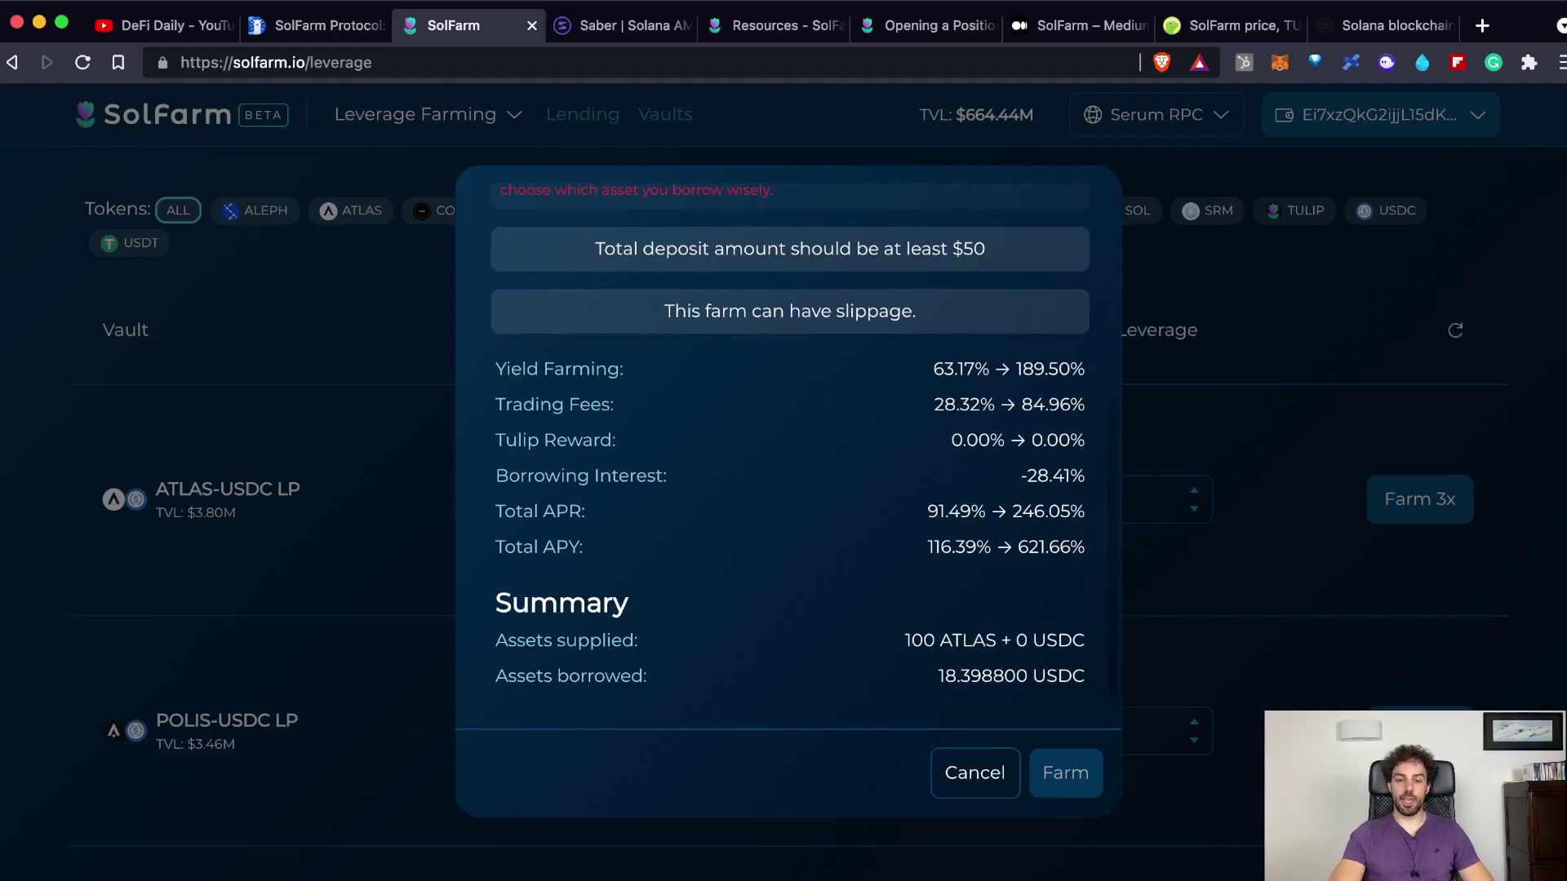
scroll(789, 453, "up", 5)
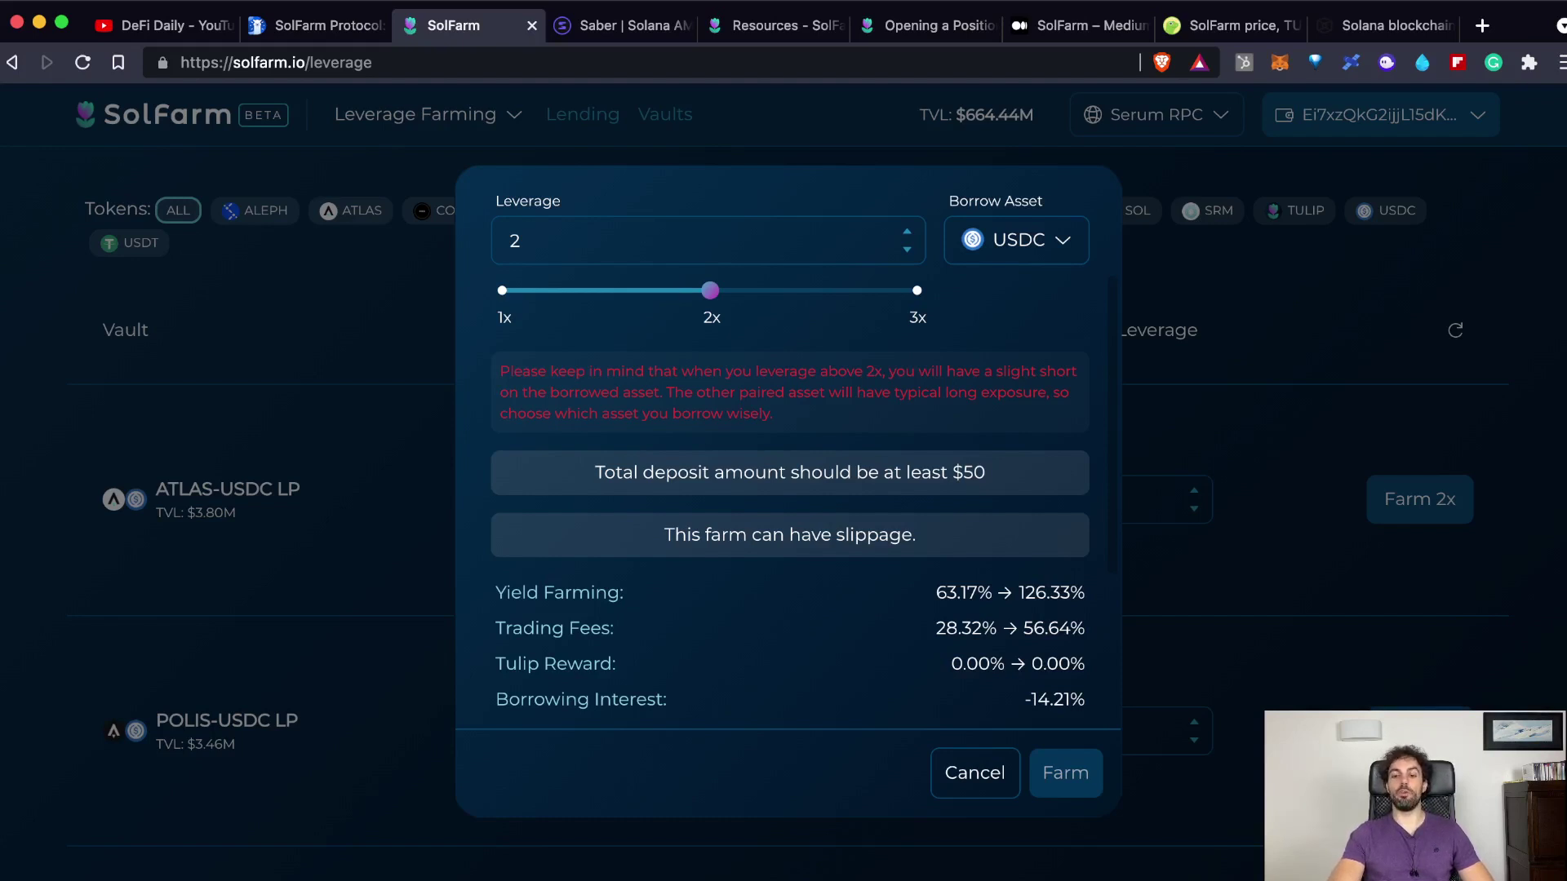
left_click(918, 291)
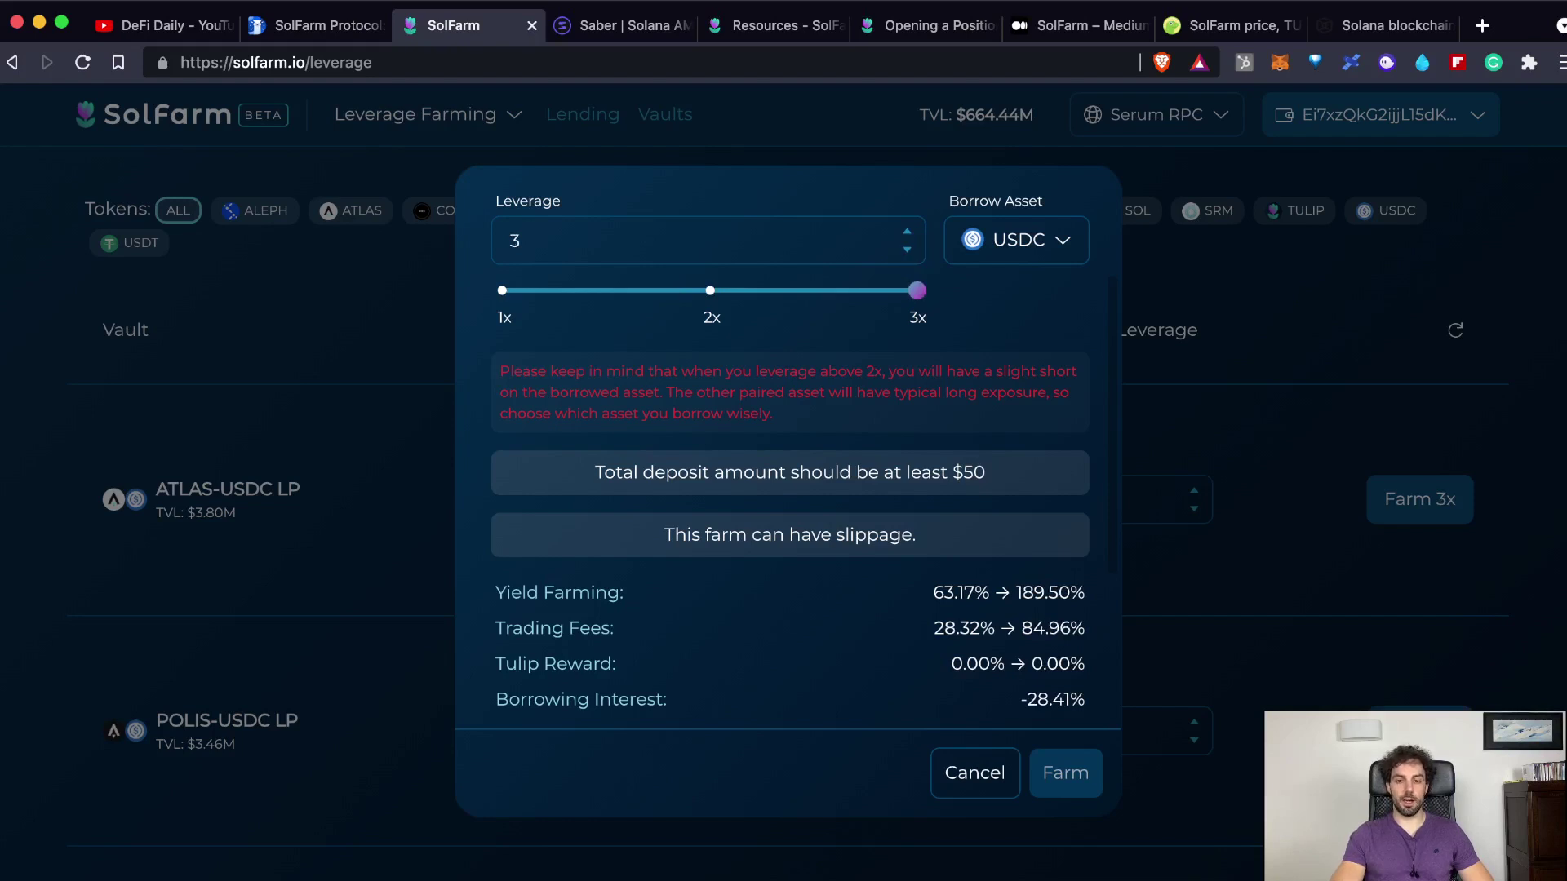
Step: Review the 3x position's borrowing interest, total APY and summary of supplied and borrowed assets, and cancel the farm form
scroll(789, 449, "down", 5)
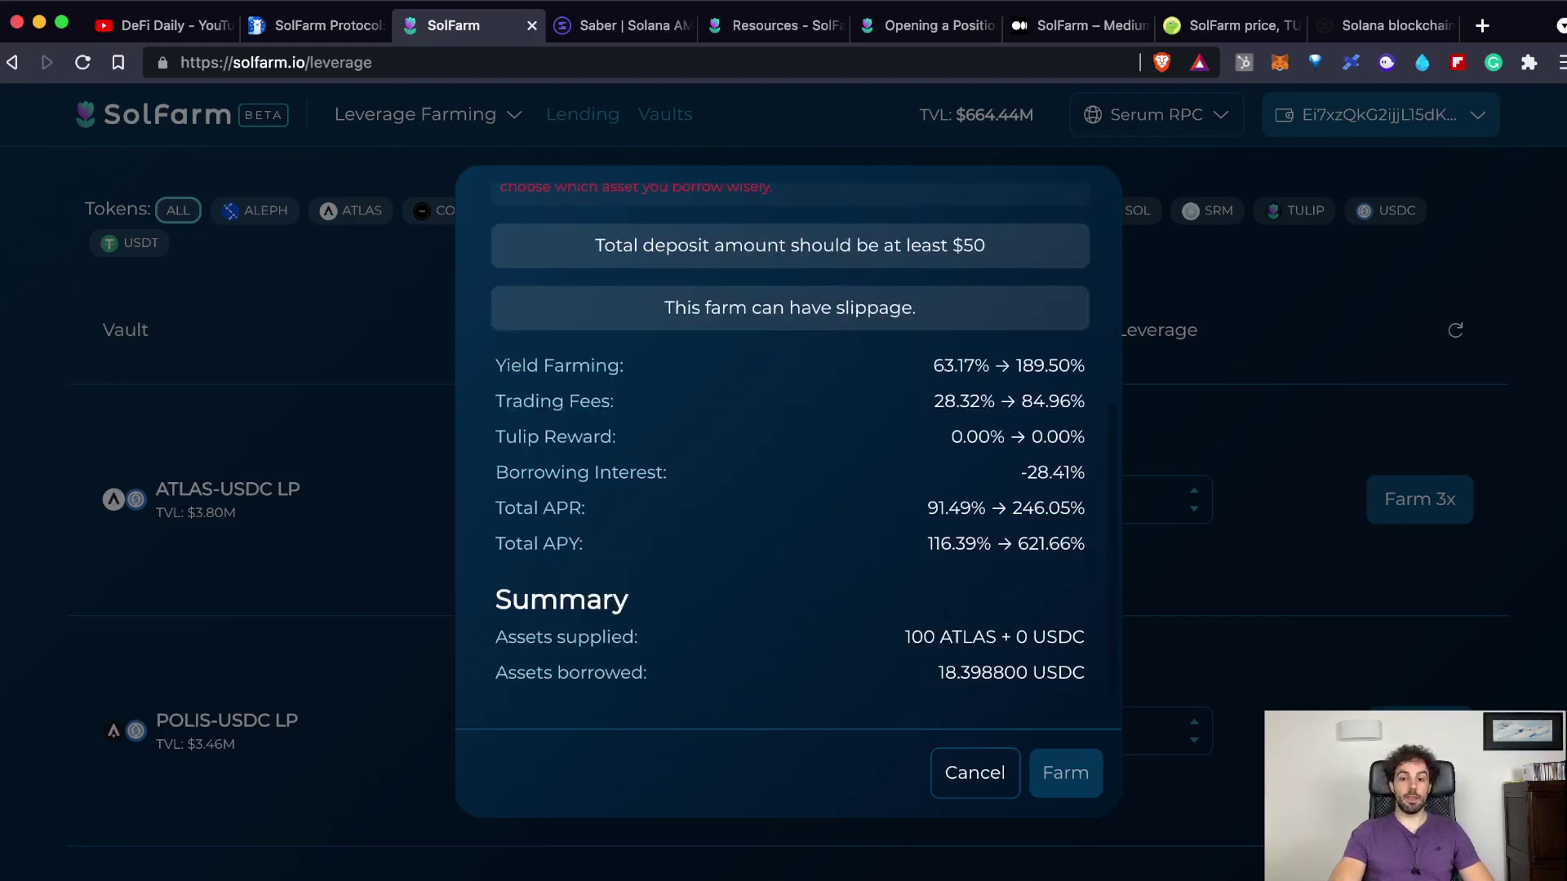
scroll(789, 432, "down", 1)
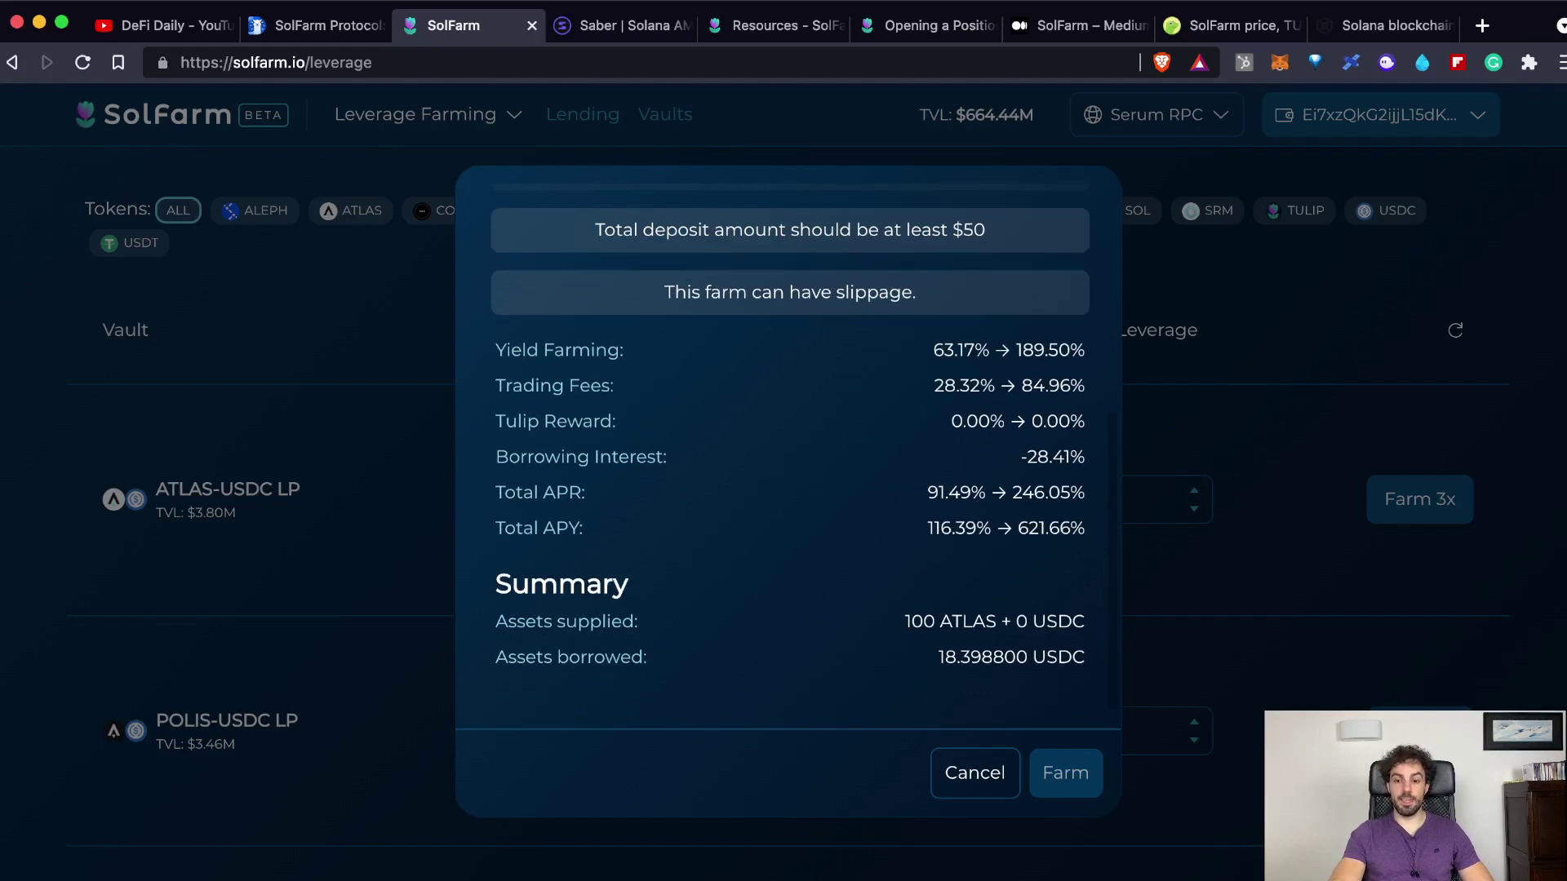
left_click_drag(504, 528, 1085, 528)
left_click(1081, 553)
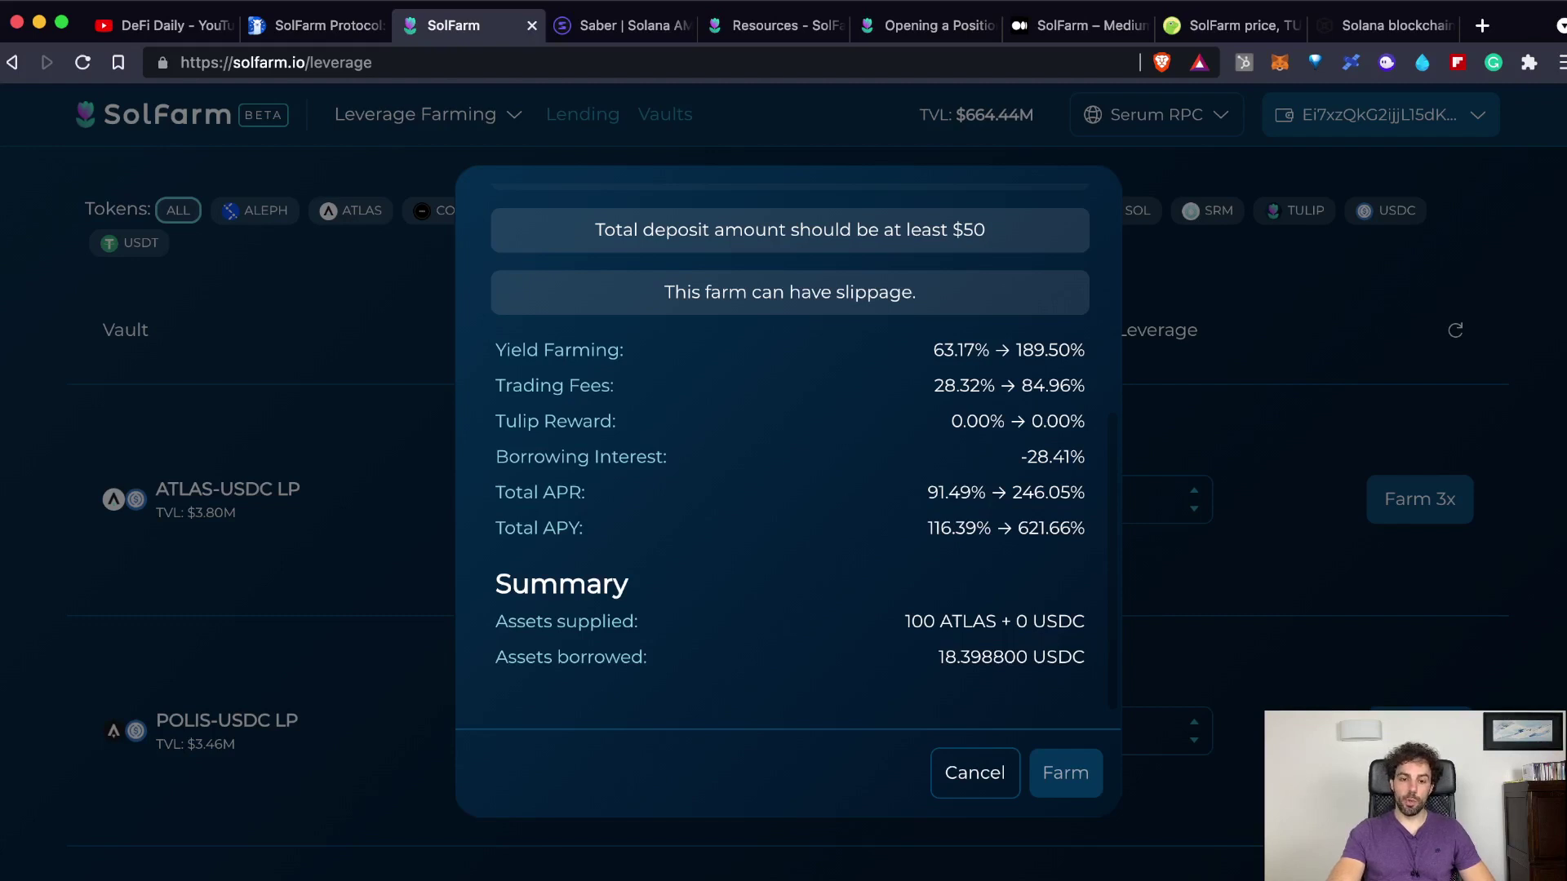
left_click_drag(1087, 457, 494, 458)
left_click(495, 458)
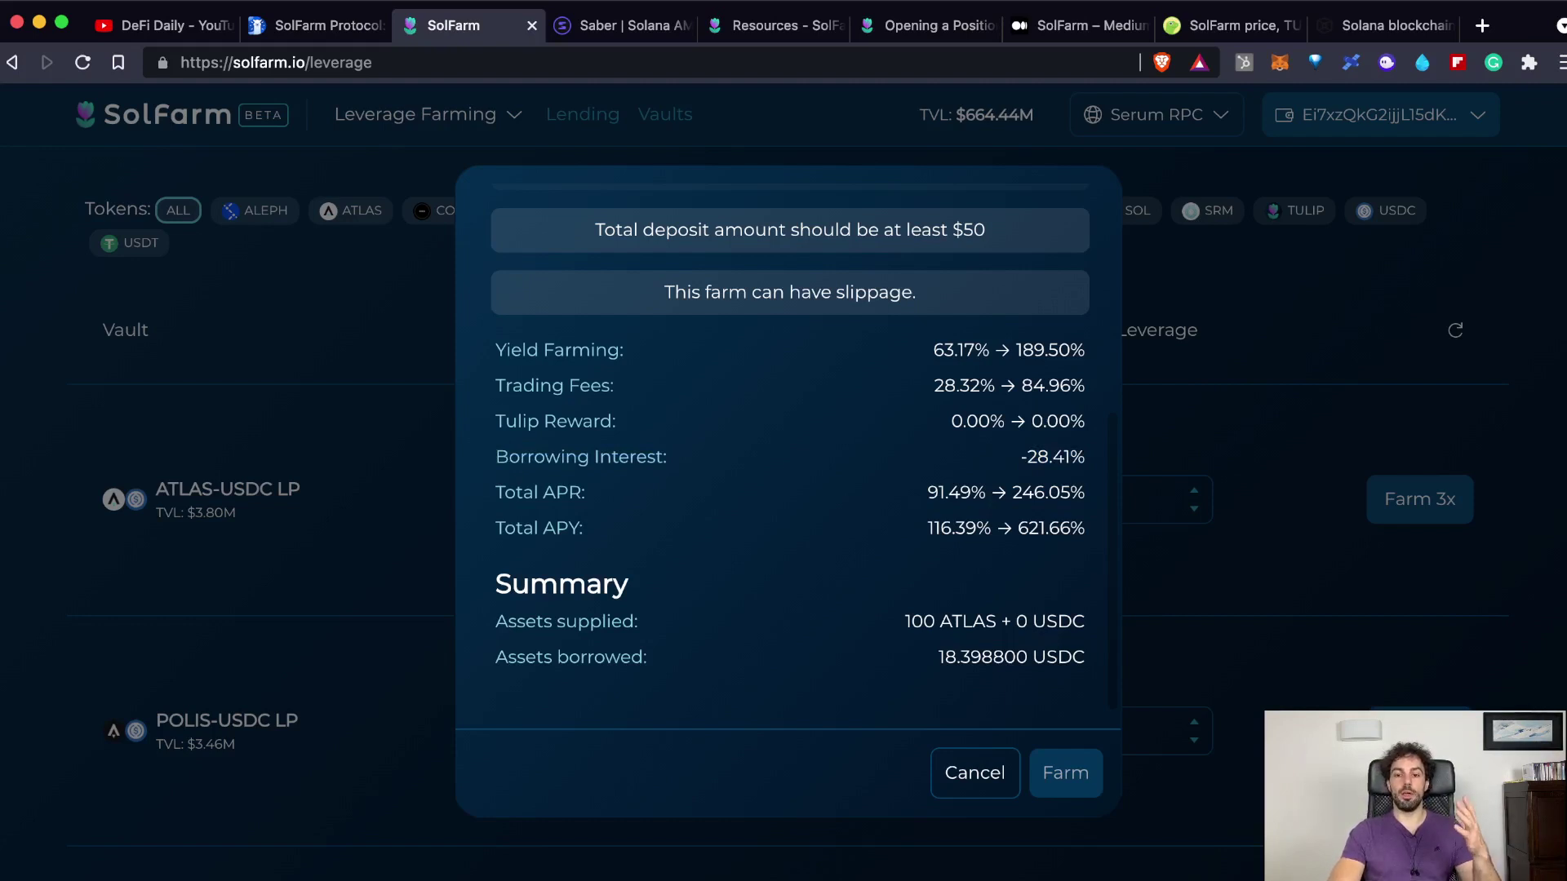
scroll(789, 443, "up", 5)
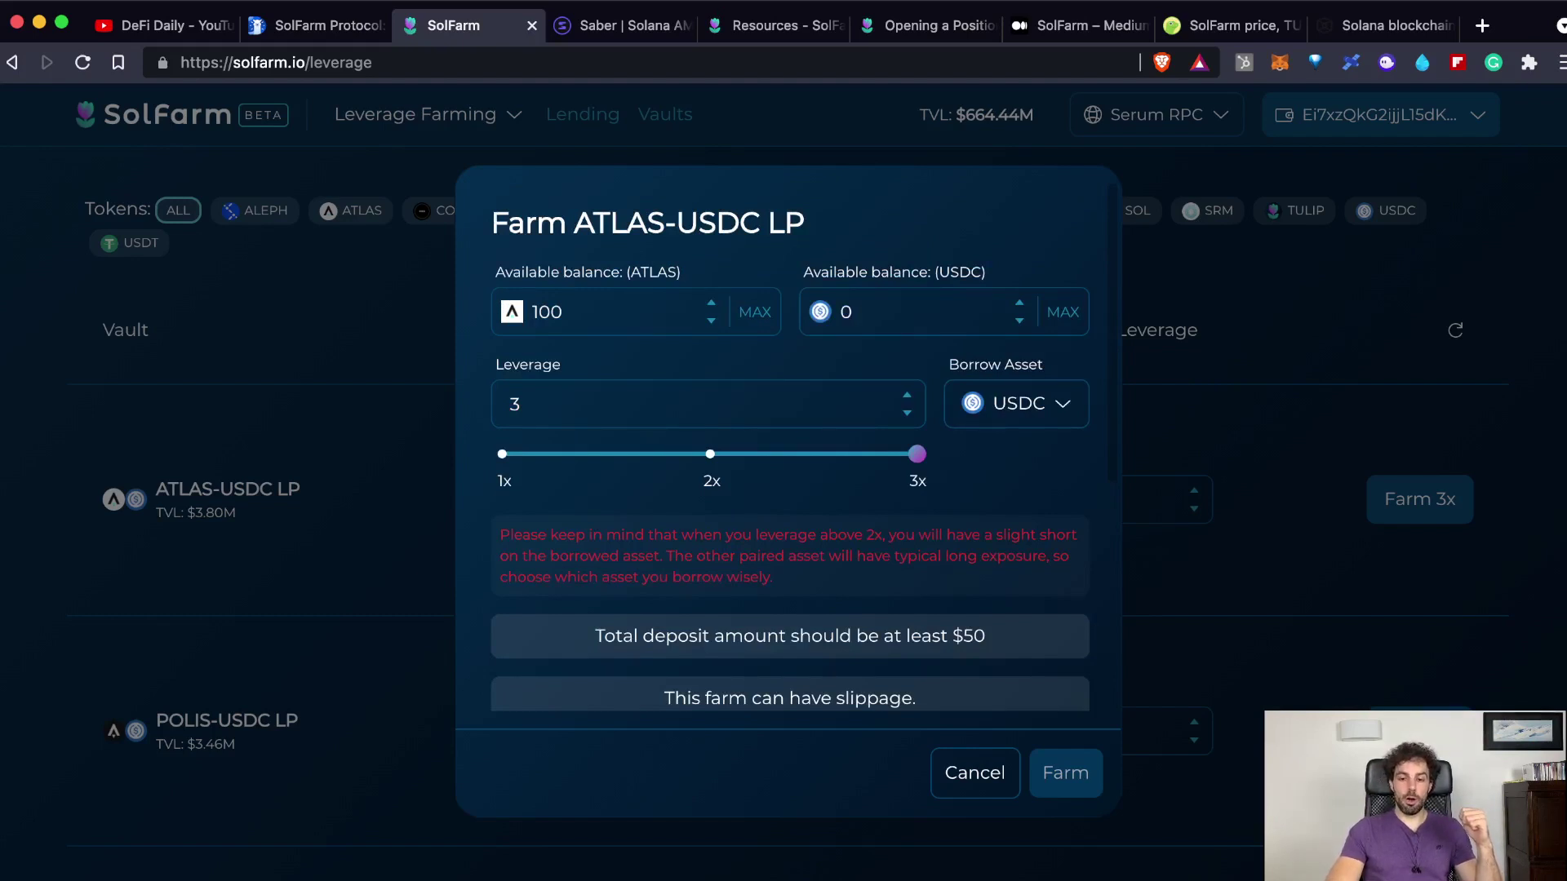
scroll(789, 443, "down", 5)
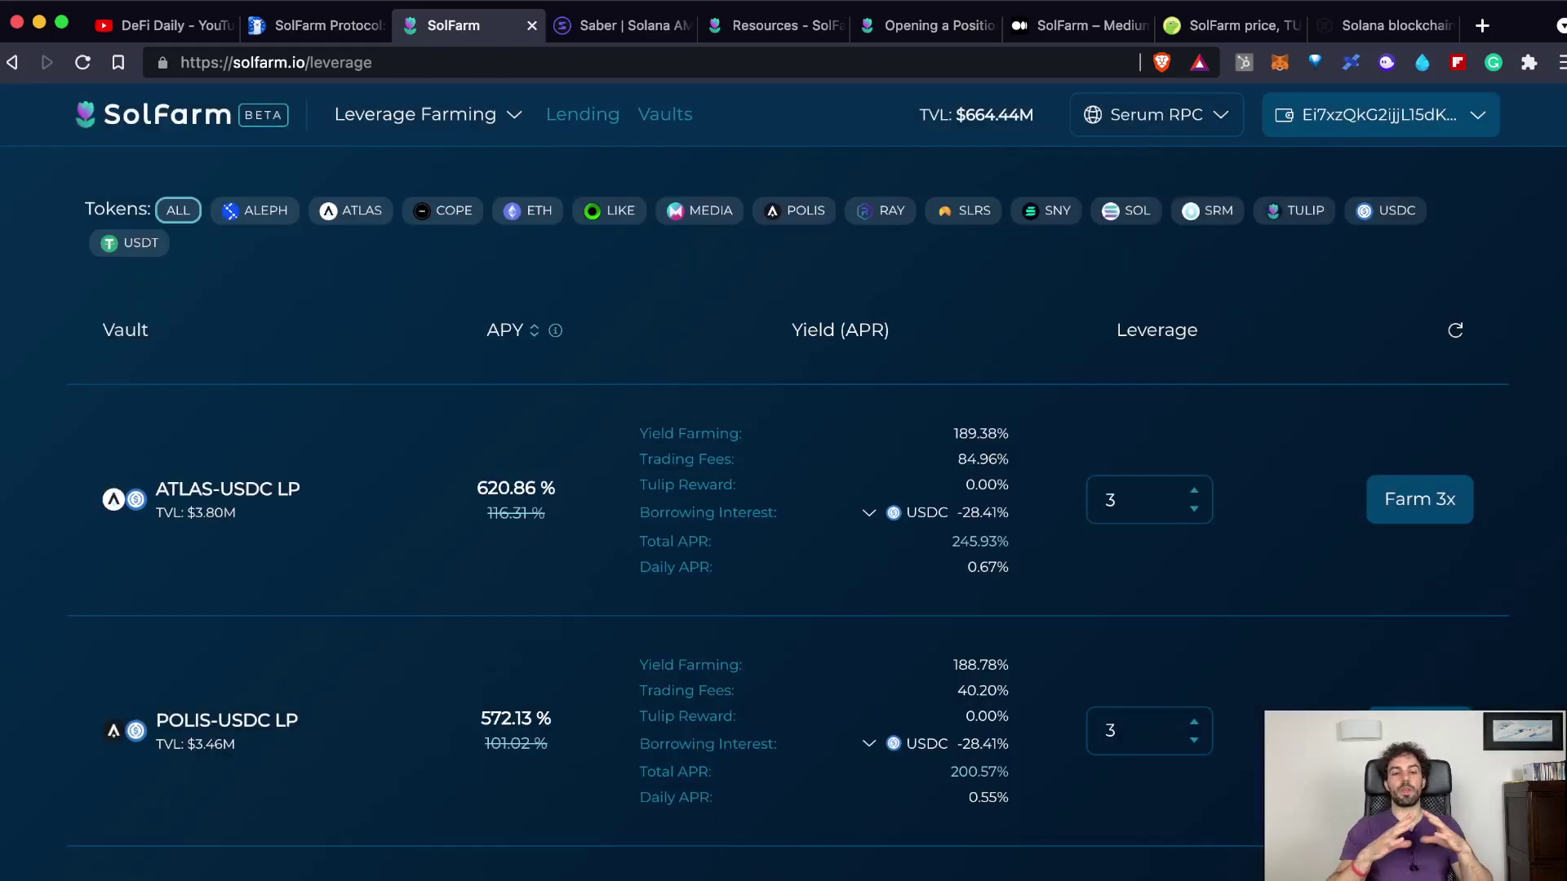
left_click(974, 773)
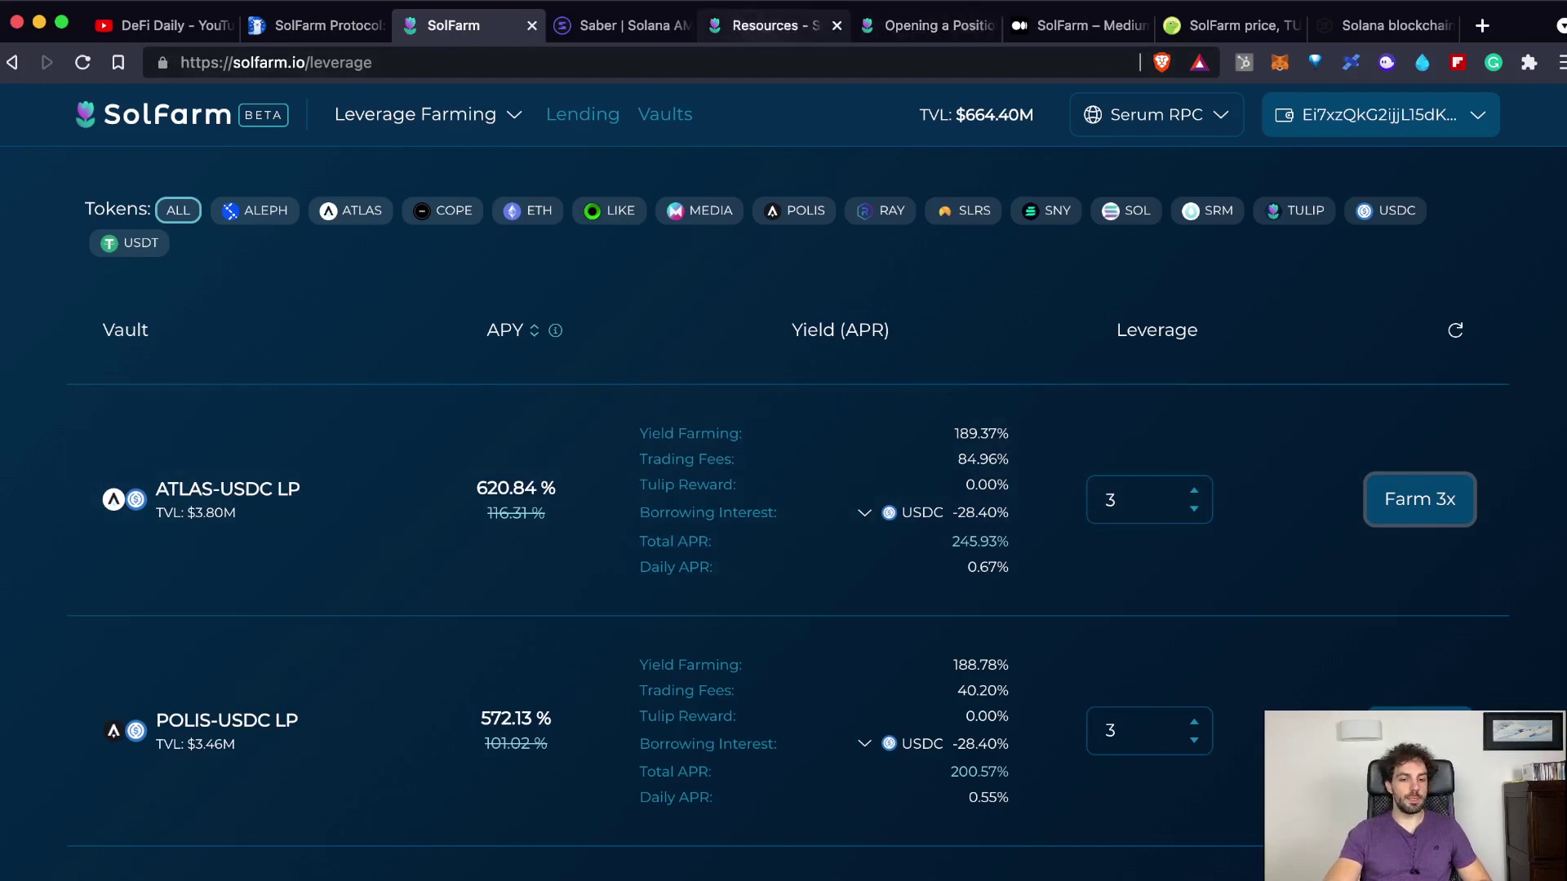
Step: Switch to the SolFarm documentation and open the Liquidation page to read its overview and liquidation parameters
left_click(766, 25)
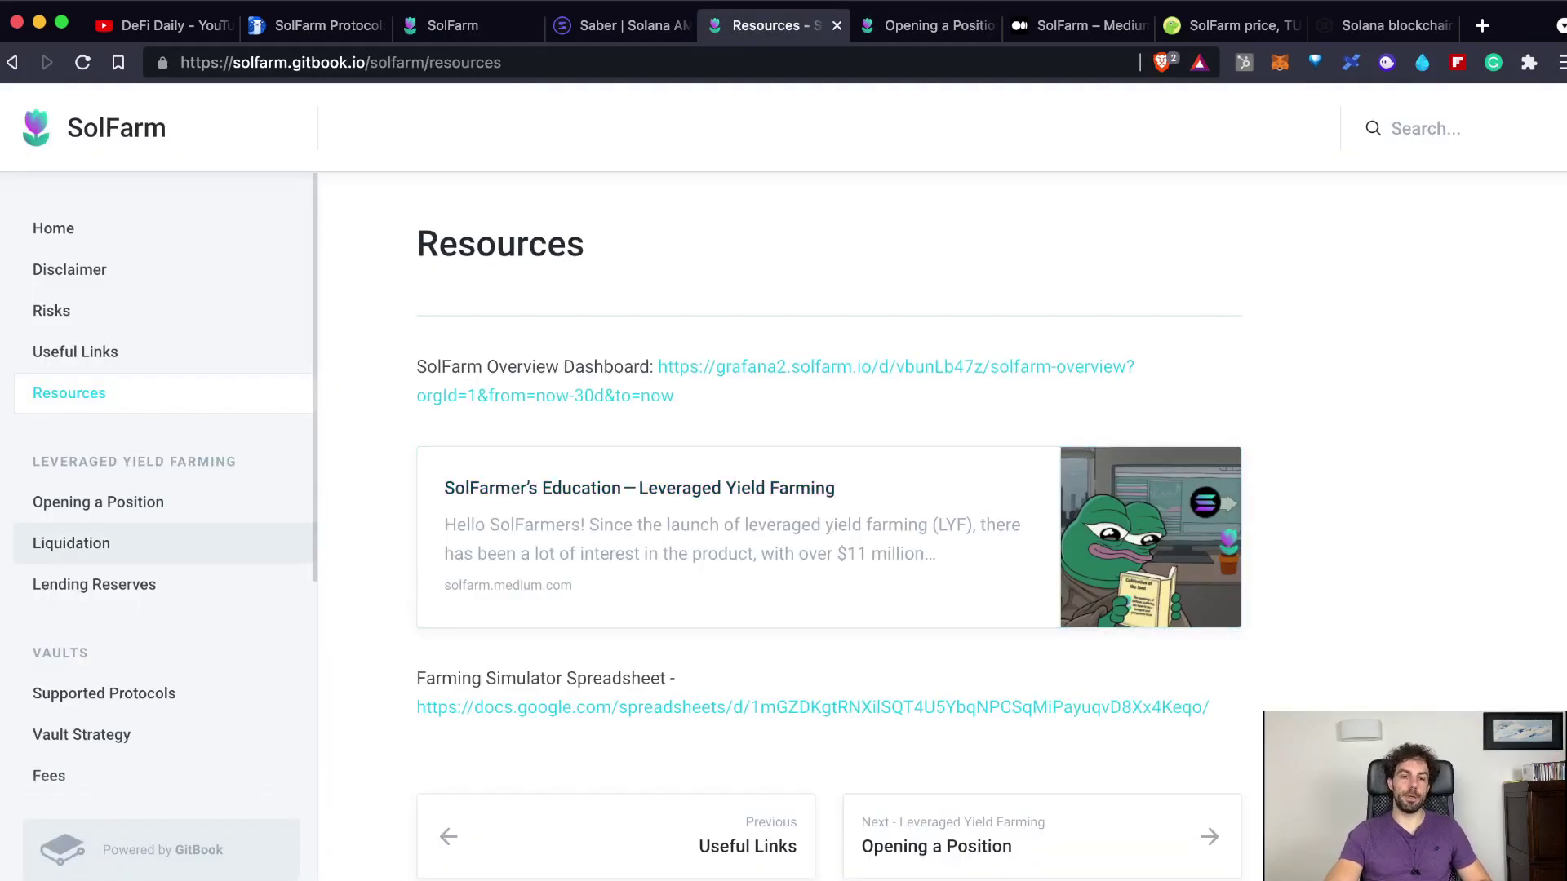
left_click(71, 543)
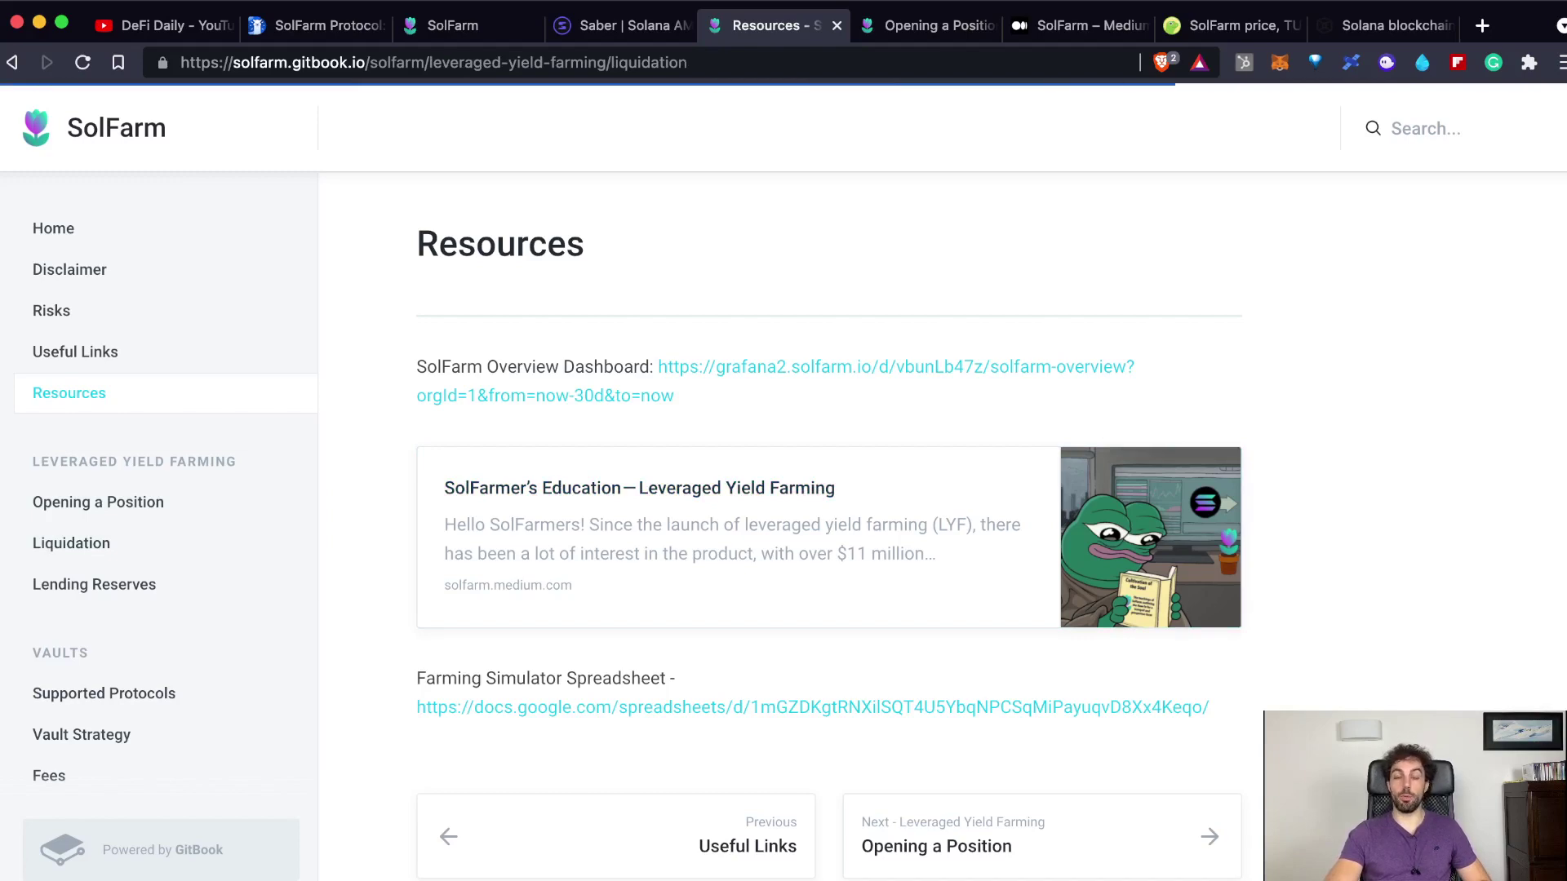
scroll(783, 487, "down", 3)
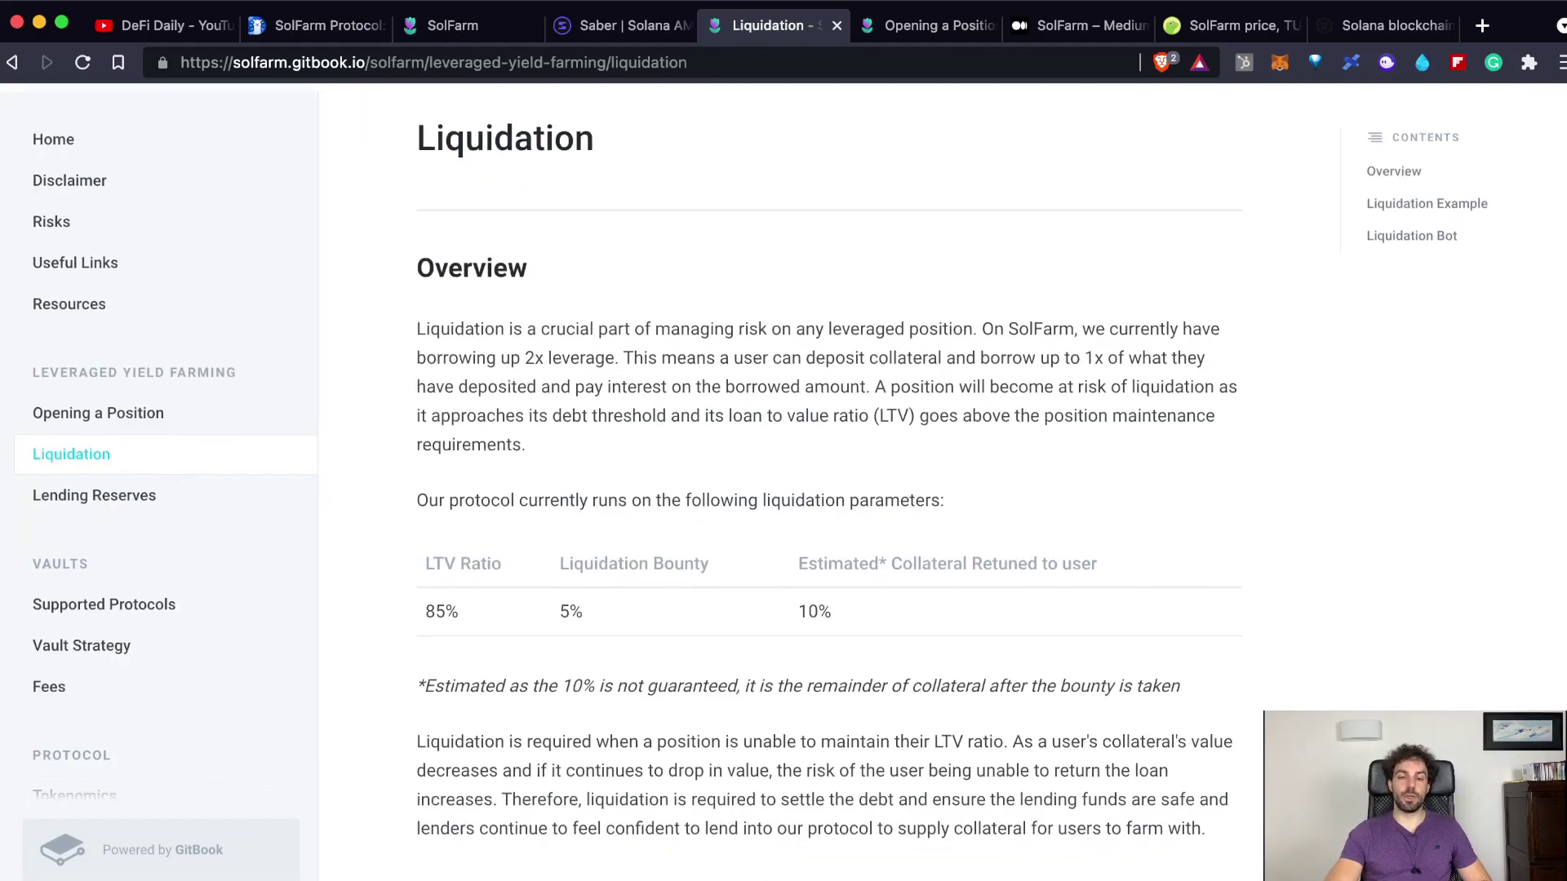
Step: Read why liquidation is required and the SRM-USDC liquidation example on the Liquidation page, comparing them with the LTV ratio and bounty parameters
scroll(828, 490, "down", 3)
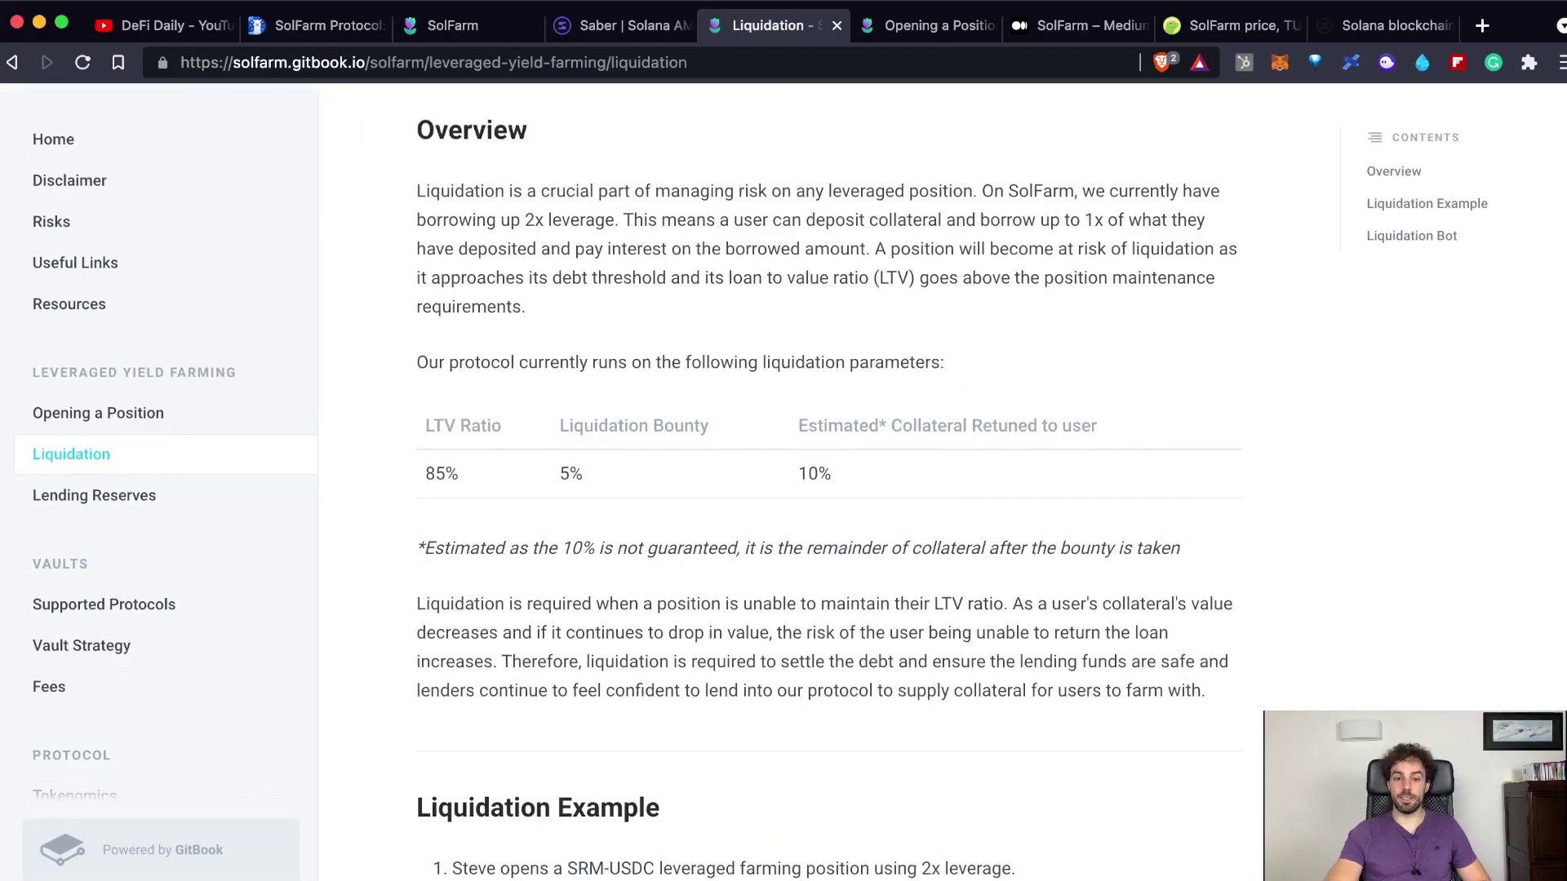
scroll(828, 489, "down", 5)
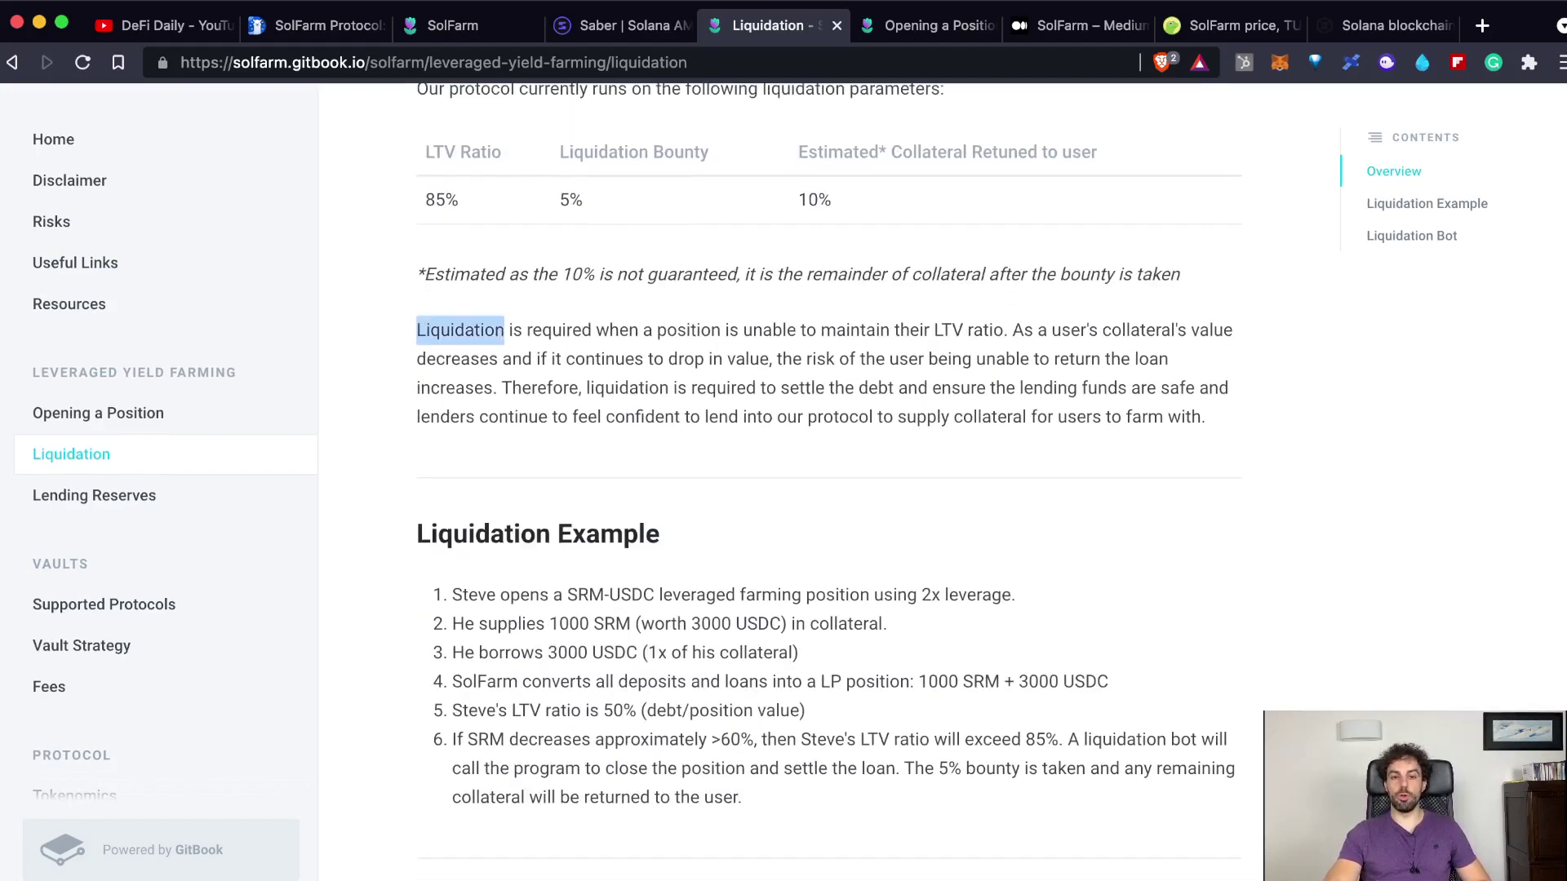
scroll(829, 490, "down", 2)
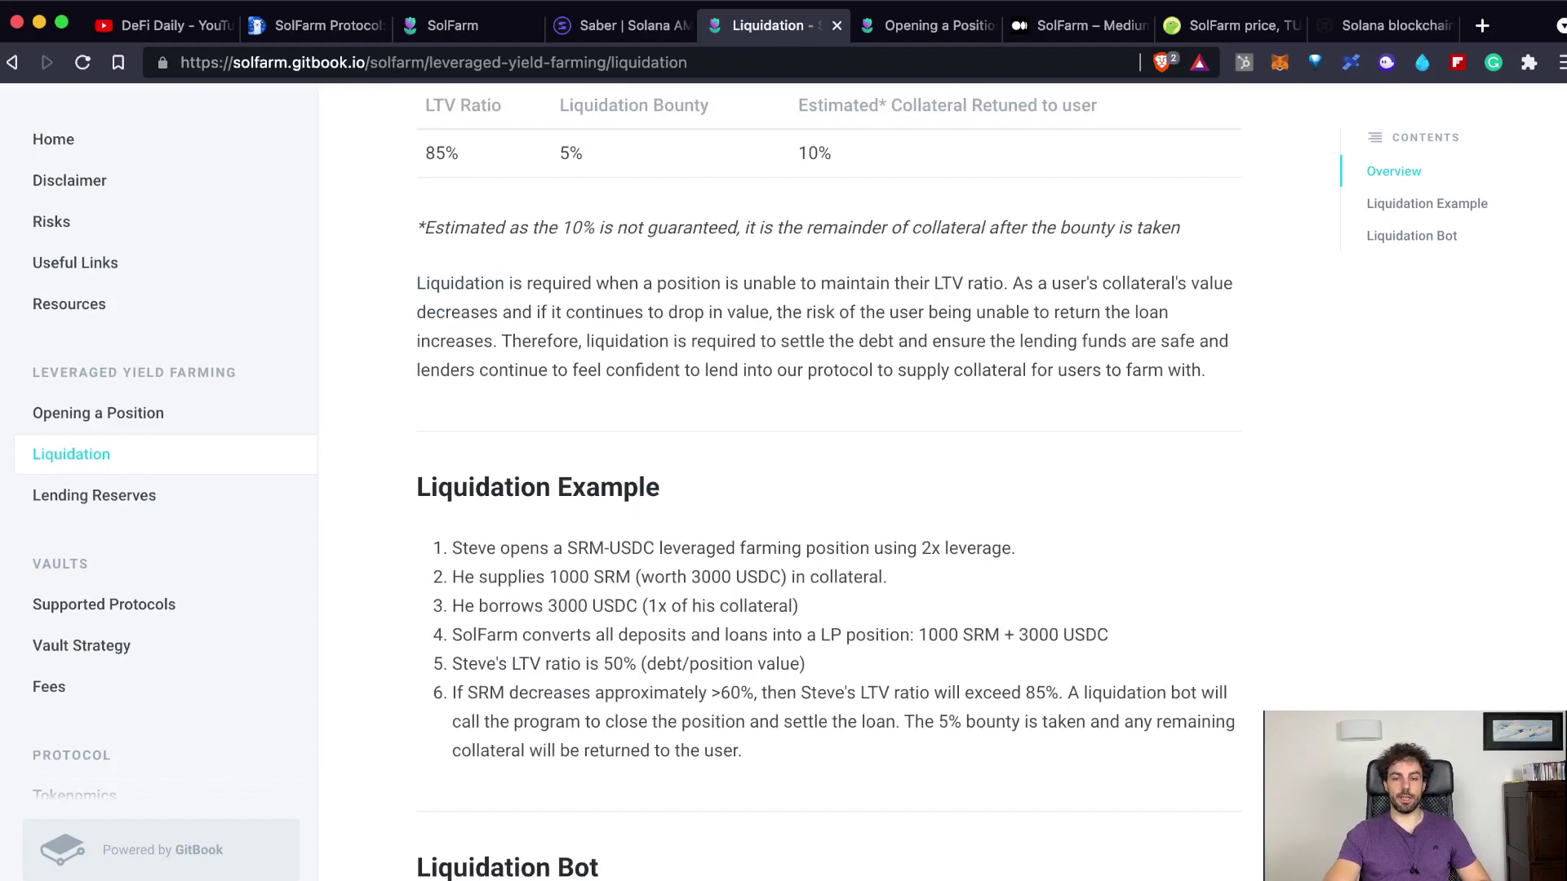
scroll(828, 490, "up", 1)
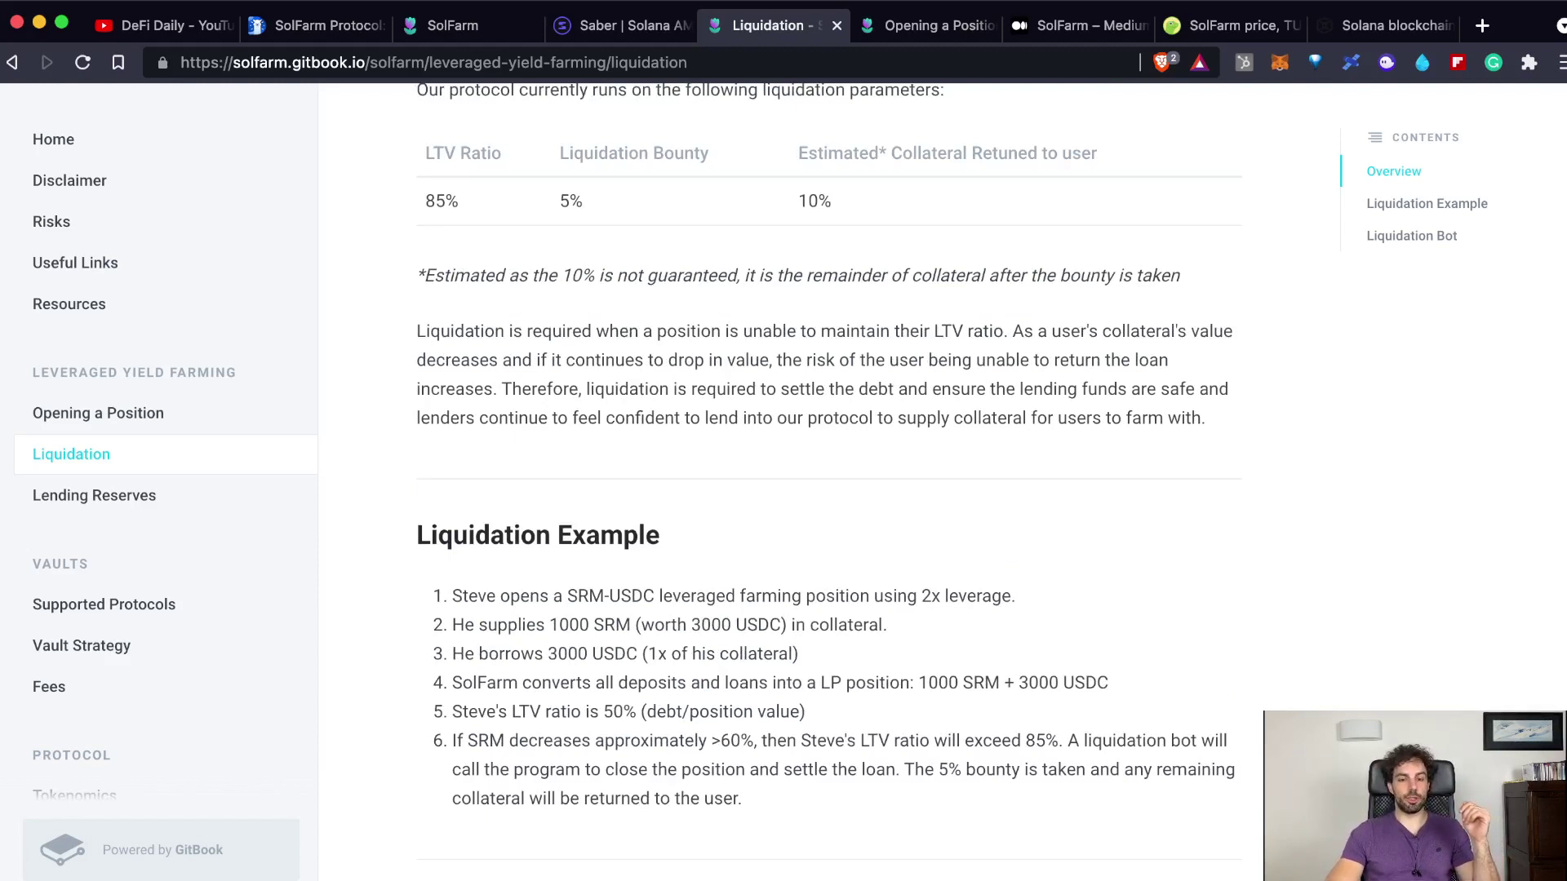
scroll(828, 481, "up", 1)
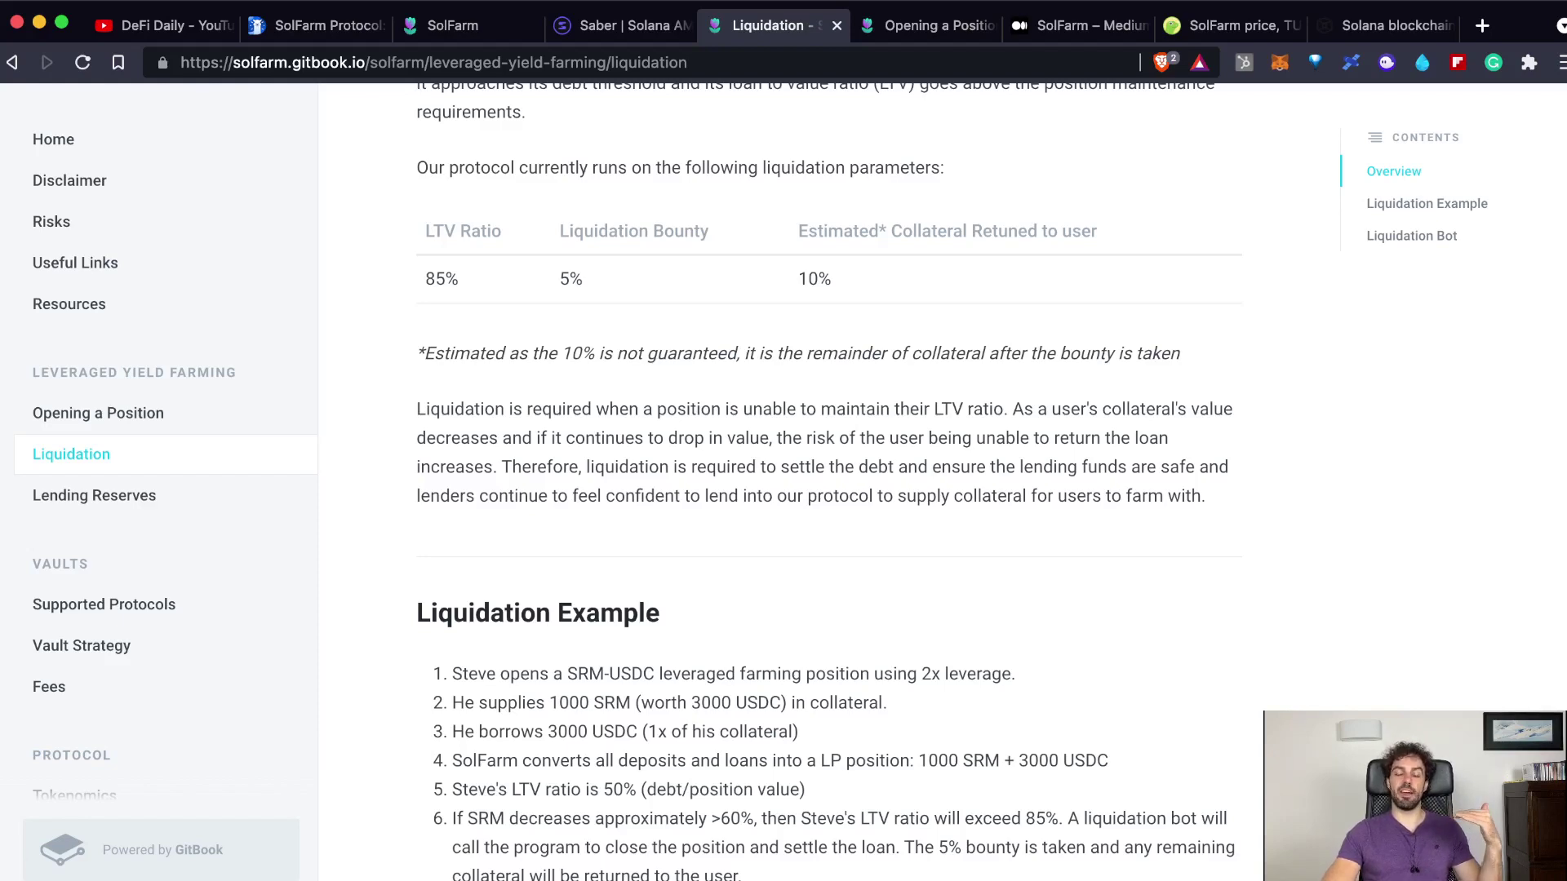
scroll(828, 482, "down", 2)
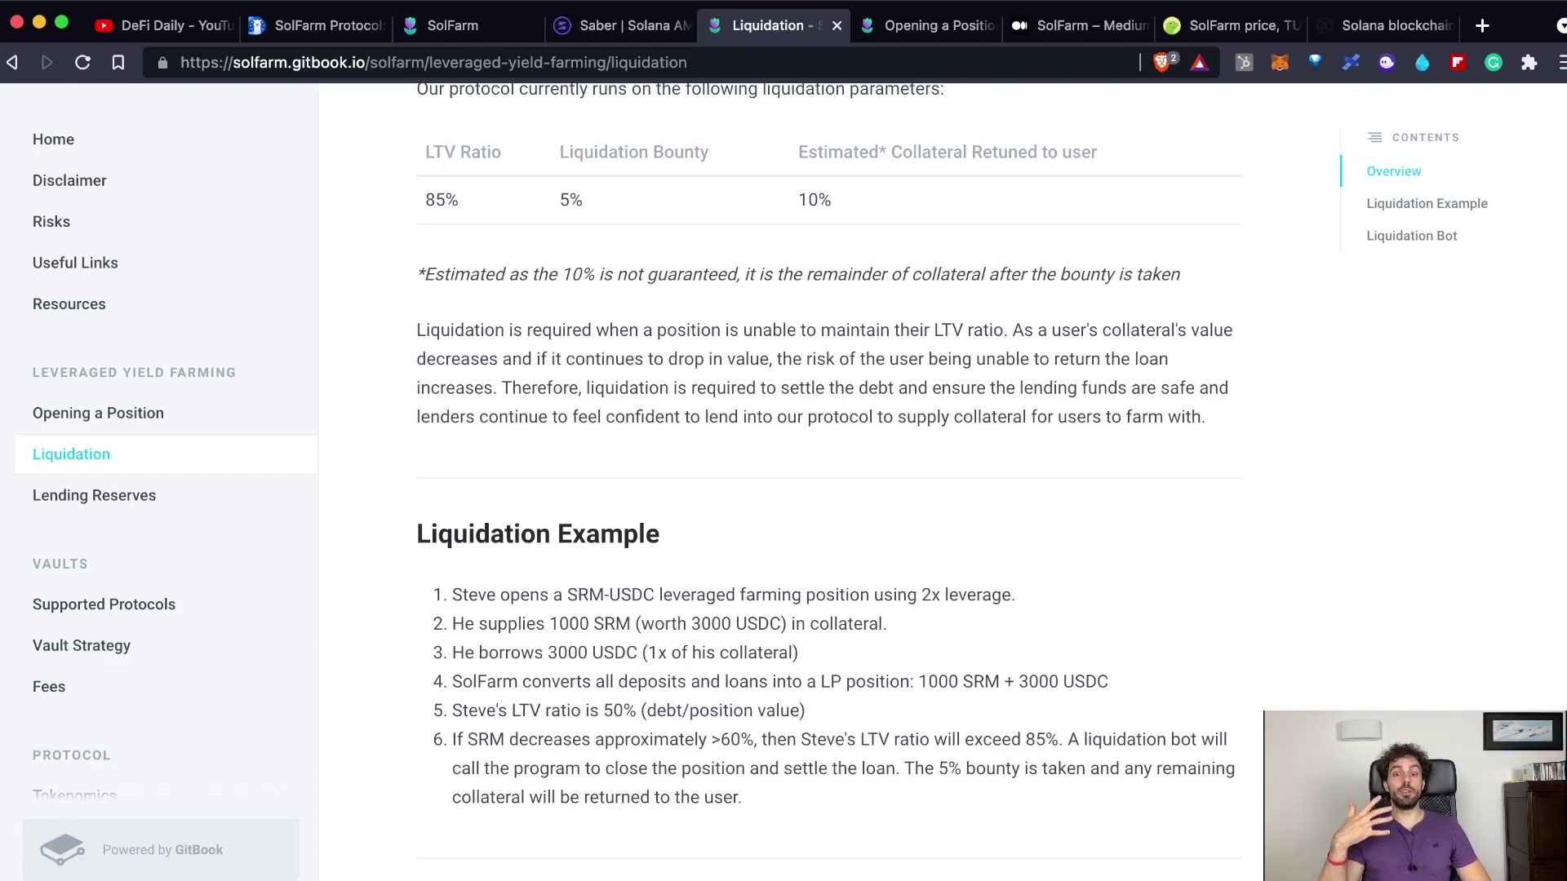